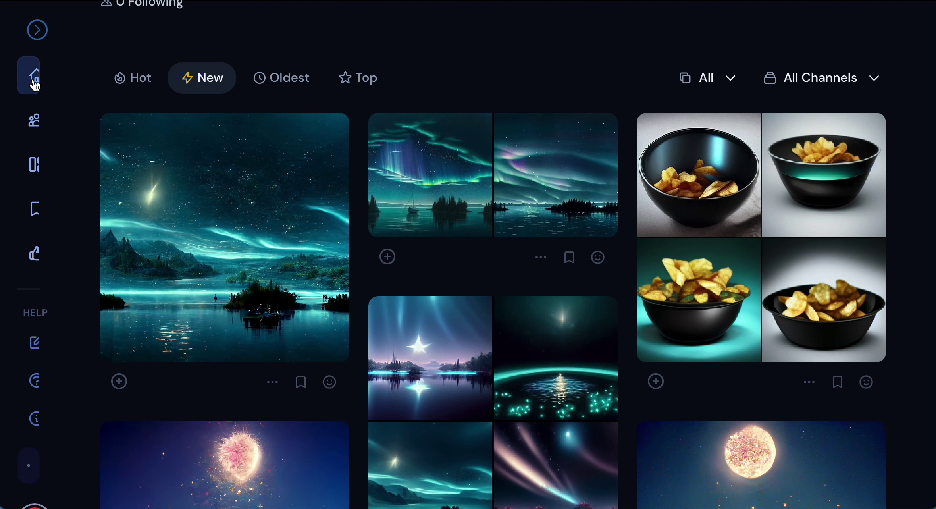
Expand the sidebar, return to the Midjourney landing page, and switch to Discord
left_click(37, 31)
left_click(44, 39)
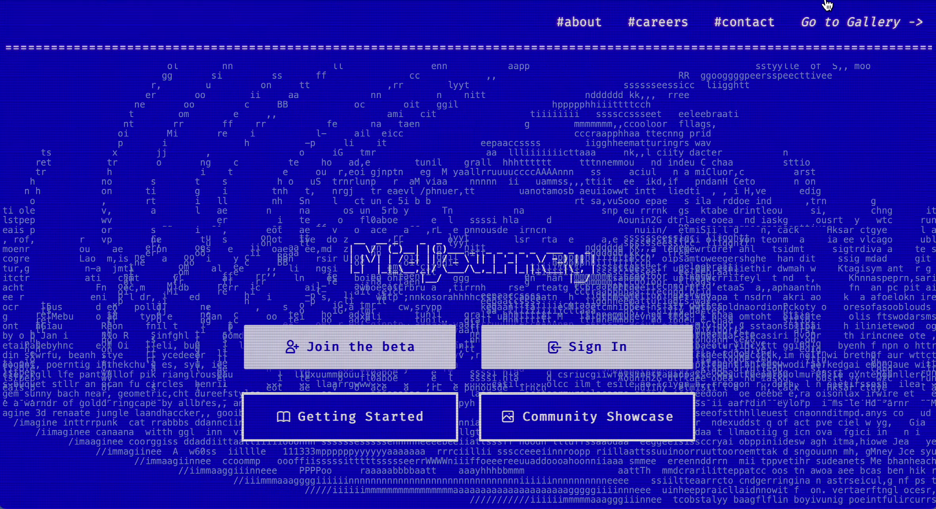
key("super+Tab")
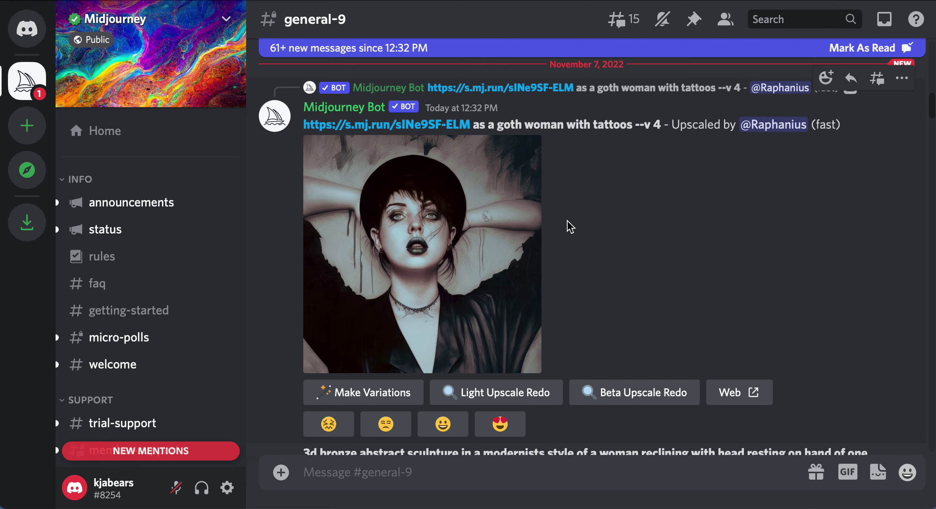
Scroll the Midjourney server's channel list to NEWCOMER ROOMS and open newbies-21
scroll(570, 227, "up", 10)
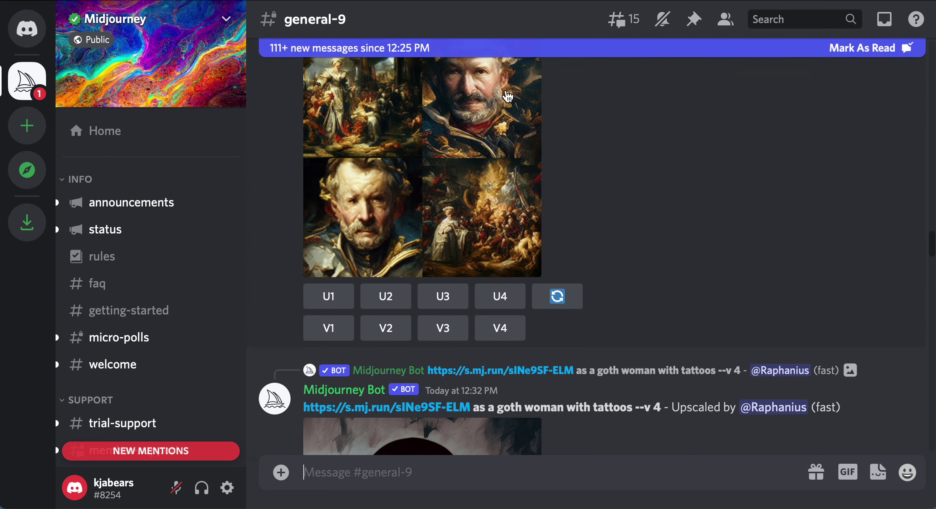
scroll(142, 292, "down", 3)
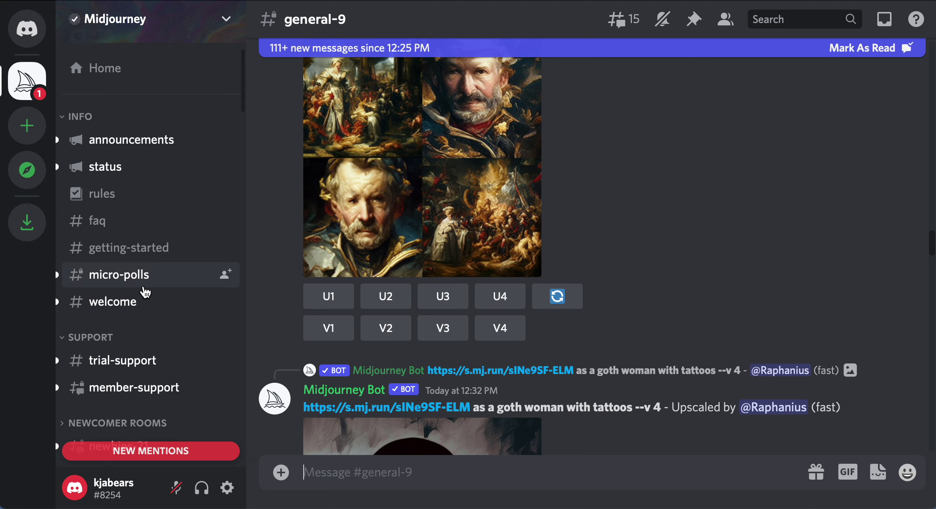
scroll(145, 293, "down", 5)
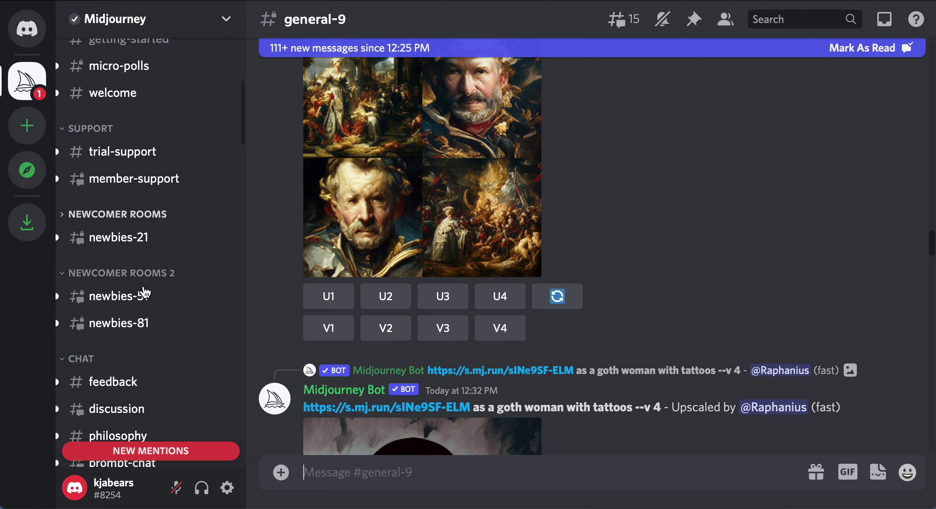
mouse_move(109, 245)
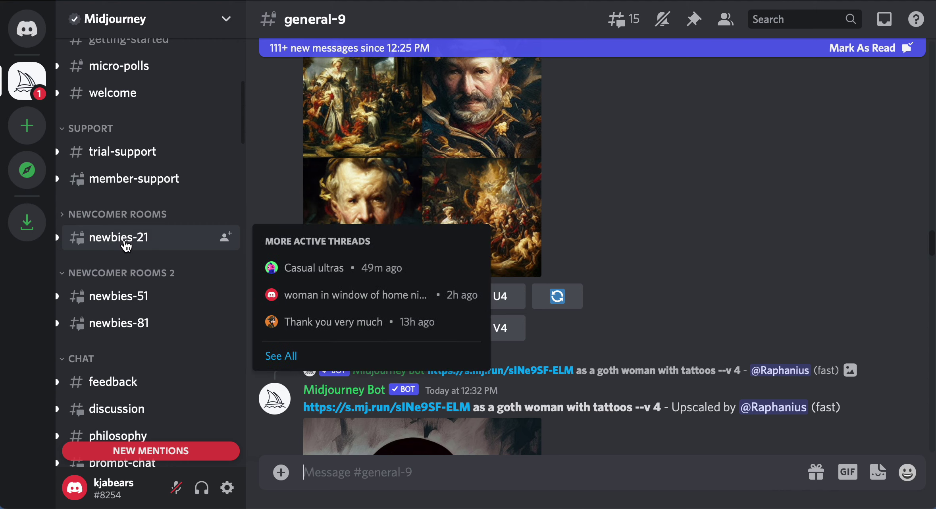
left_click(126, 246)
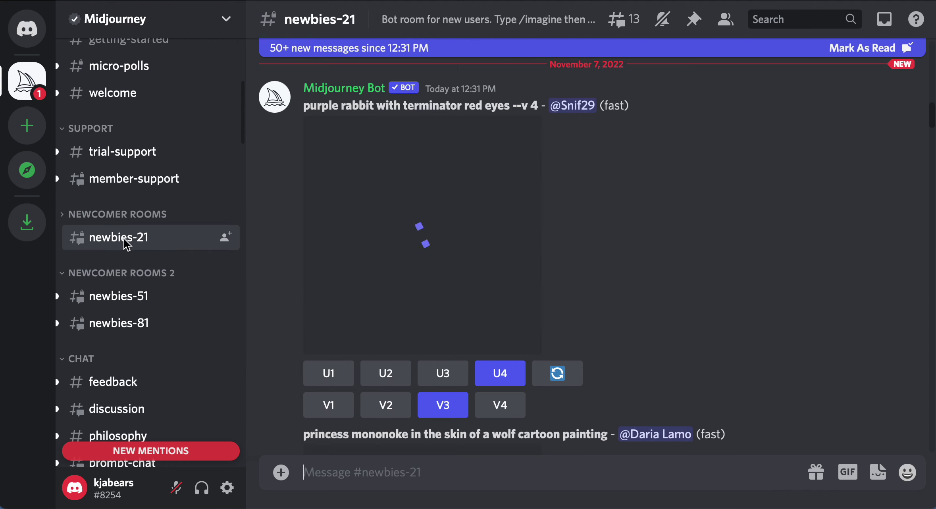
Find the upscaled red-eyed purple rabbit in newbies-21 and choose Make Variations
scroll(531, 229, "down", 10)
scroll(531, 230, "down", 12)
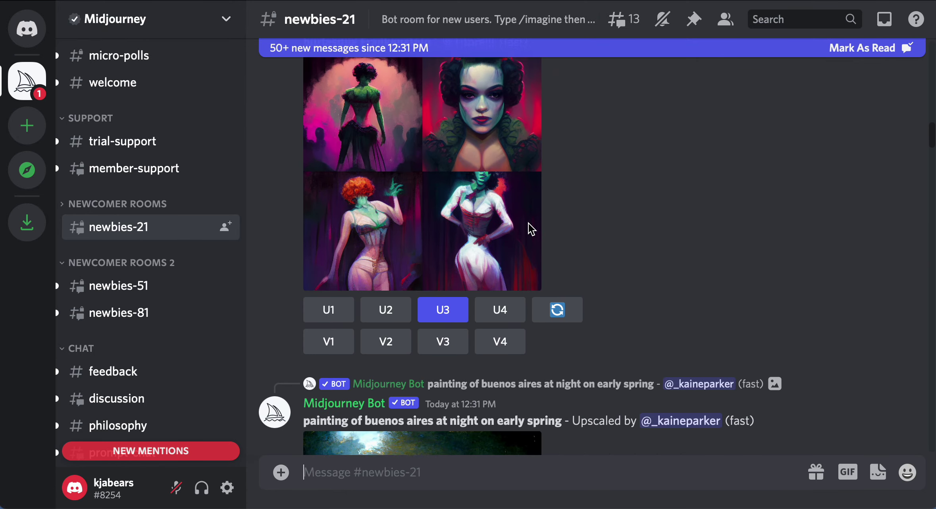
scroll(530, 230, "down", 5)
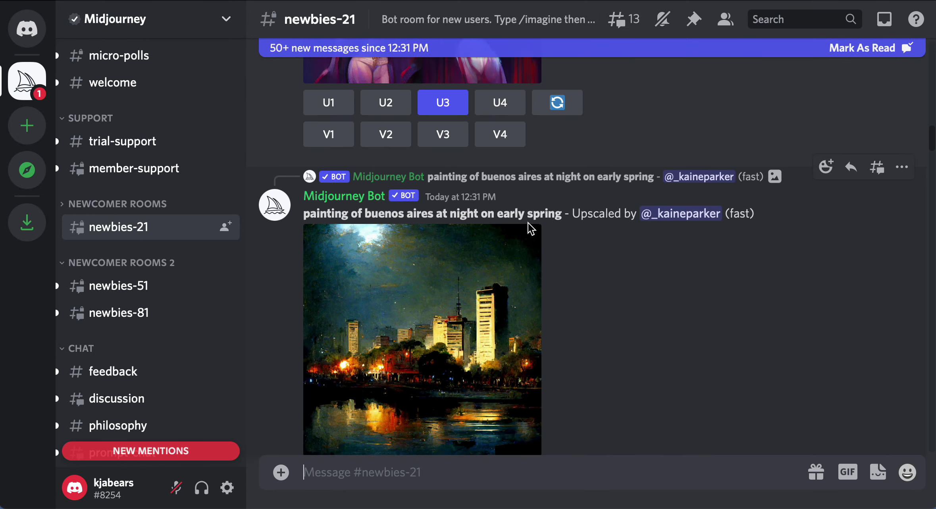
scroll(531, 230, "down", 3)
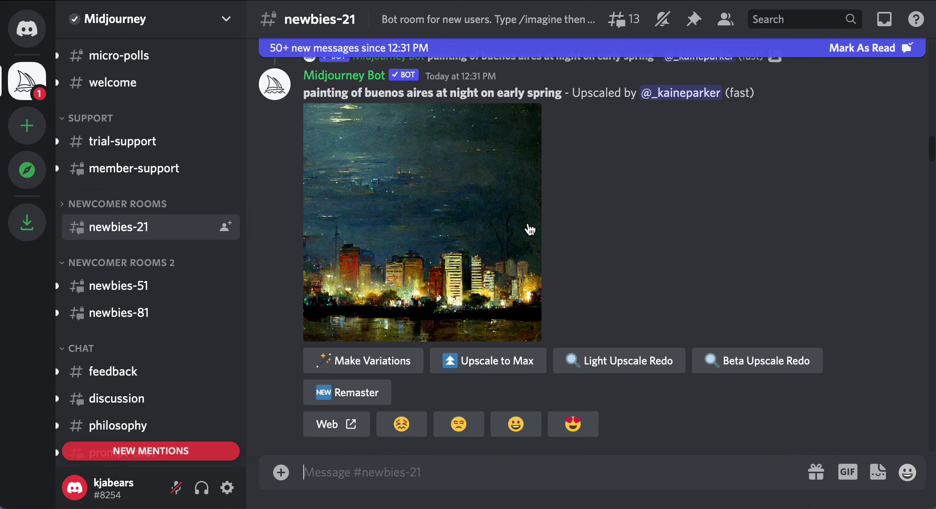
scroll(531, 230, "down", 5)
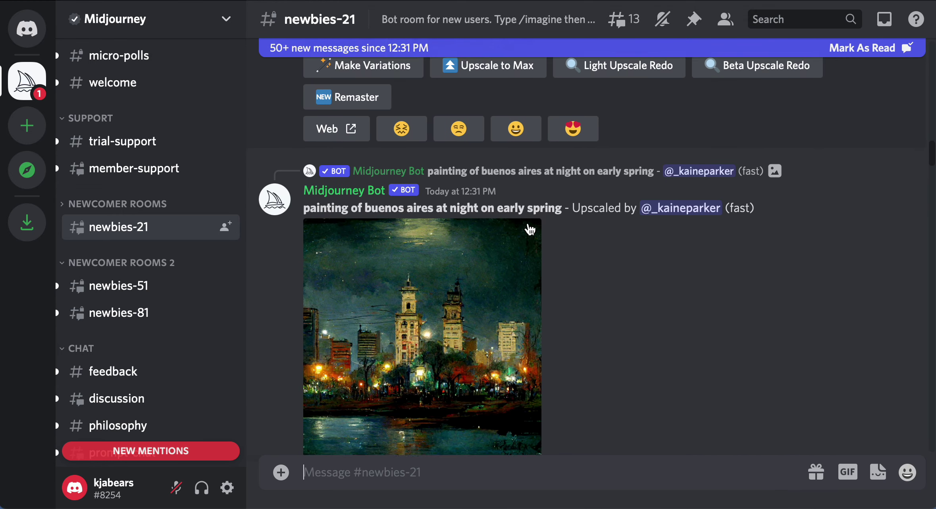
scroll(470, 194, "up", 5)
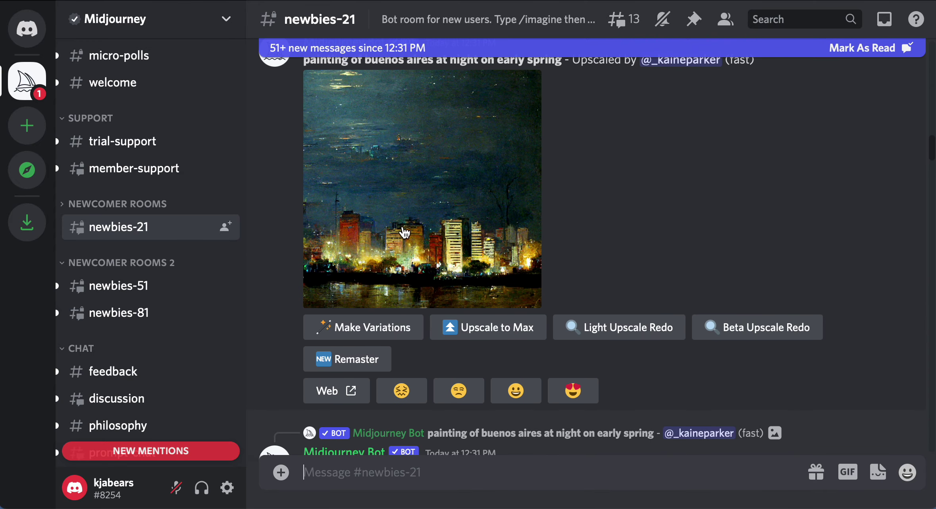
scroll(444, 271, "down", 14)
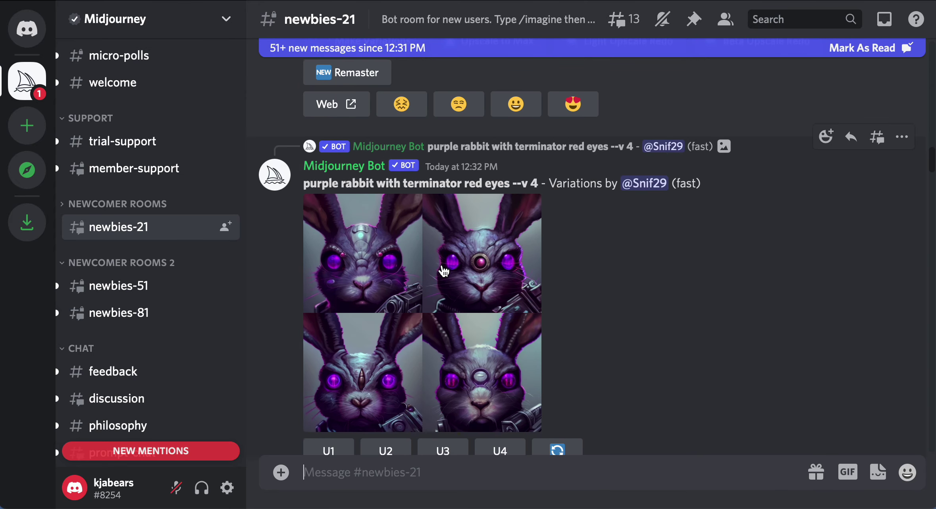
scroll(444, 271, "down", 1)
scroll(411, 180, "down", 12)
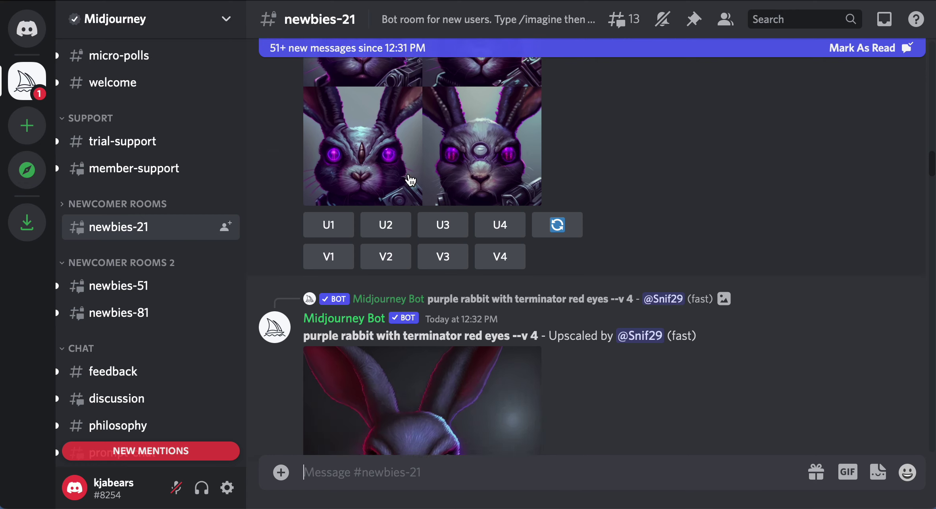
scroll(407, 180, "up", 2)
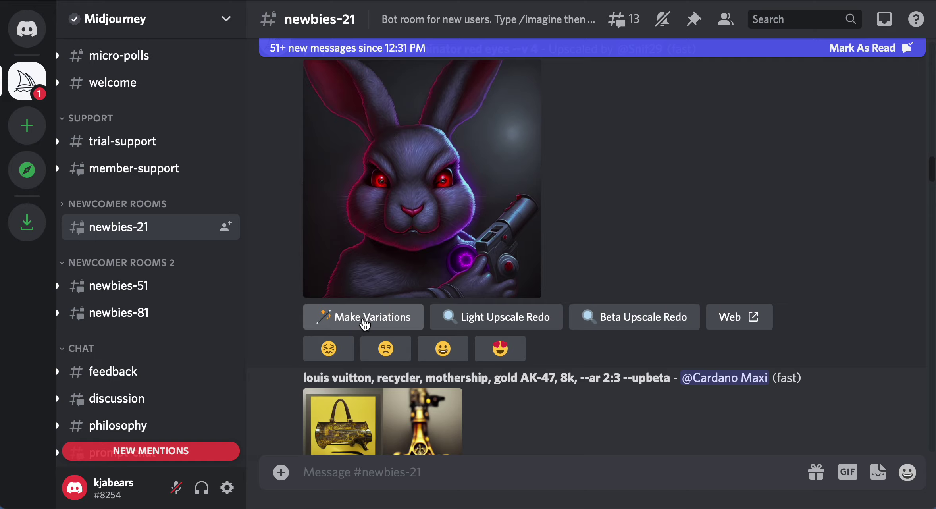
left_click(365, 322)
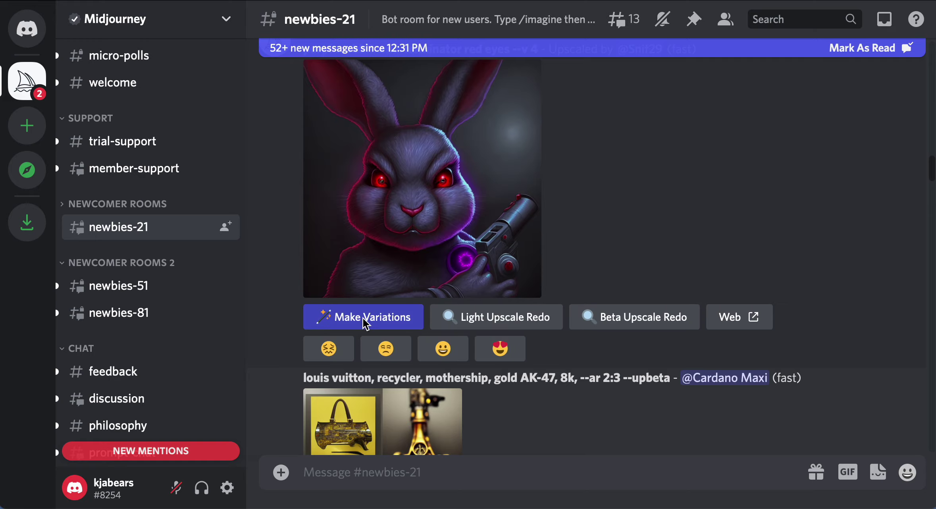
Scroll the newbies-21 chat to the queued purple rabbit variations job at 0%
scroll(522, 338, "down", 20)
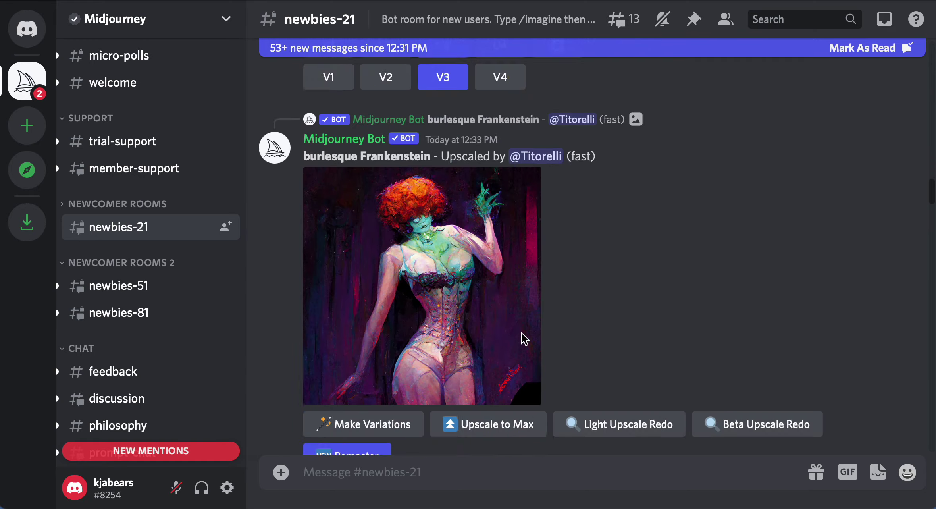
scroll(523, 338, "up", 15)
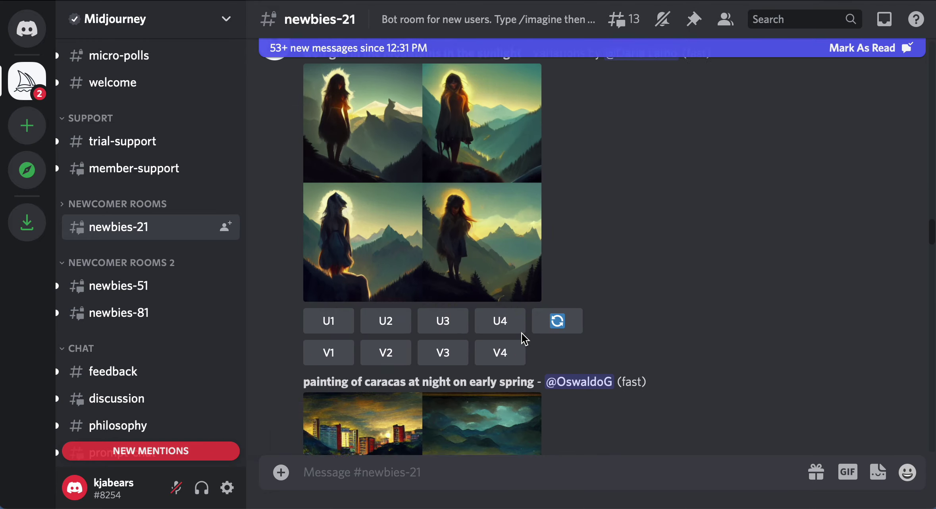
scroll(523, 338, "down", 20)
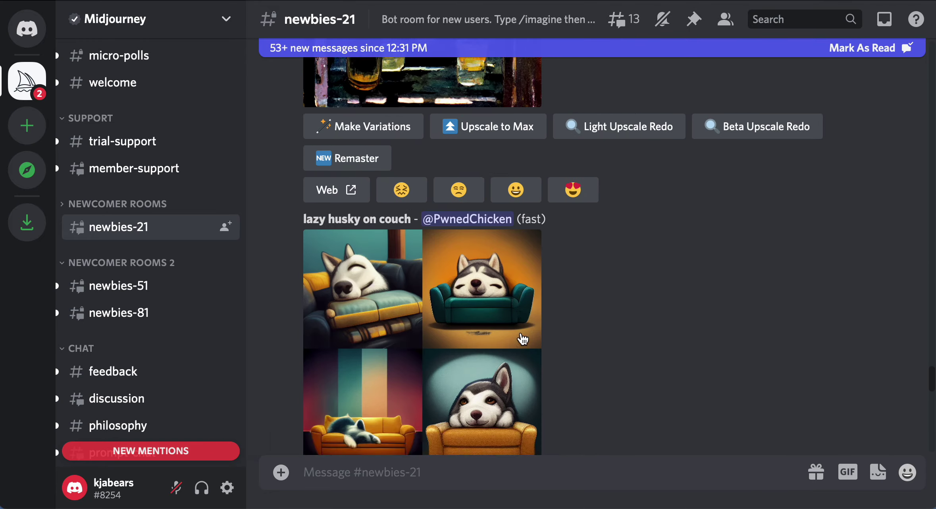
scroll(522, 338, "down", 10)
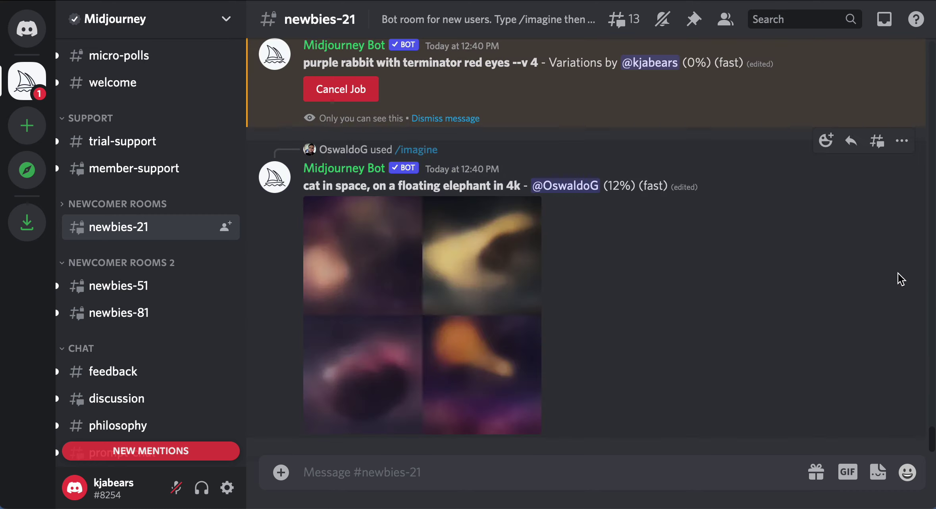
scroll(775, 162, "up", 2)
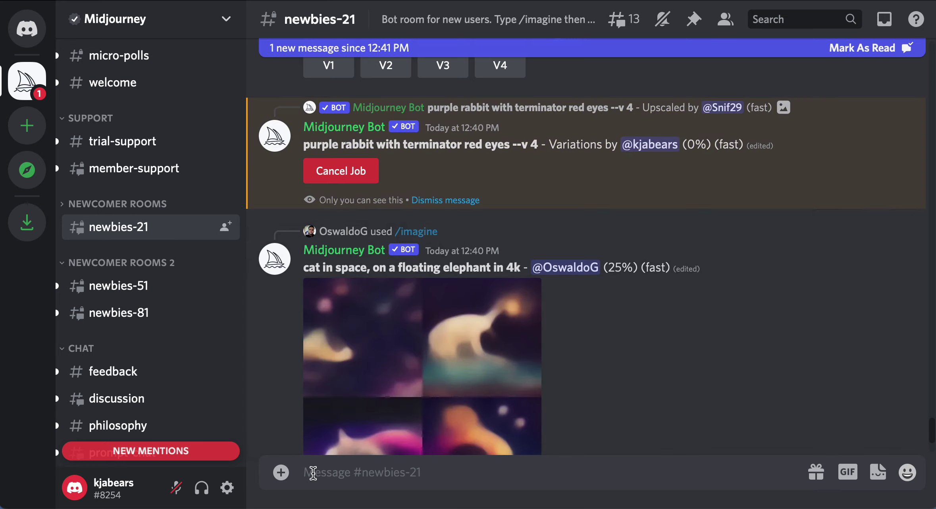
Start an /imagine prompt: a cute anime bunny in a beautiful forest with tons of flowers and shimmery sky
type("/")
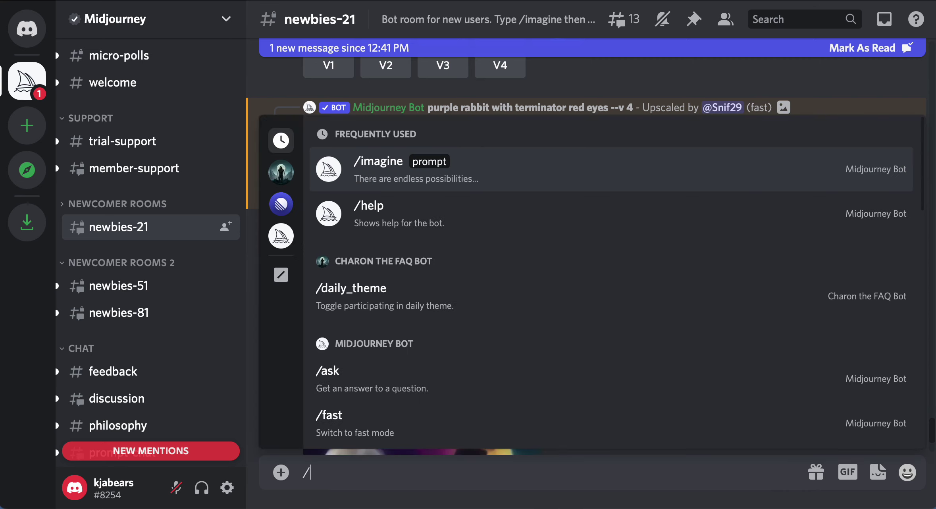
type("imagine")
key("Tab")
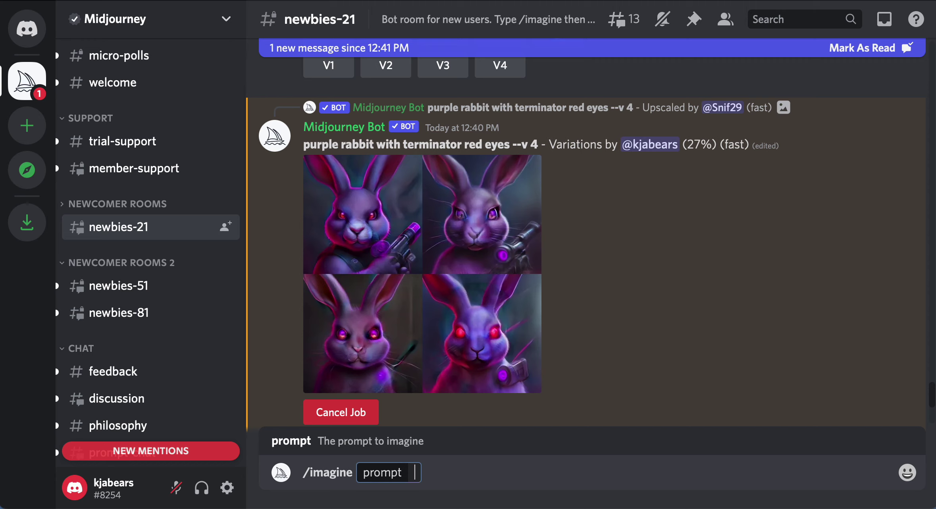
type("a cute anime bunny in a ")
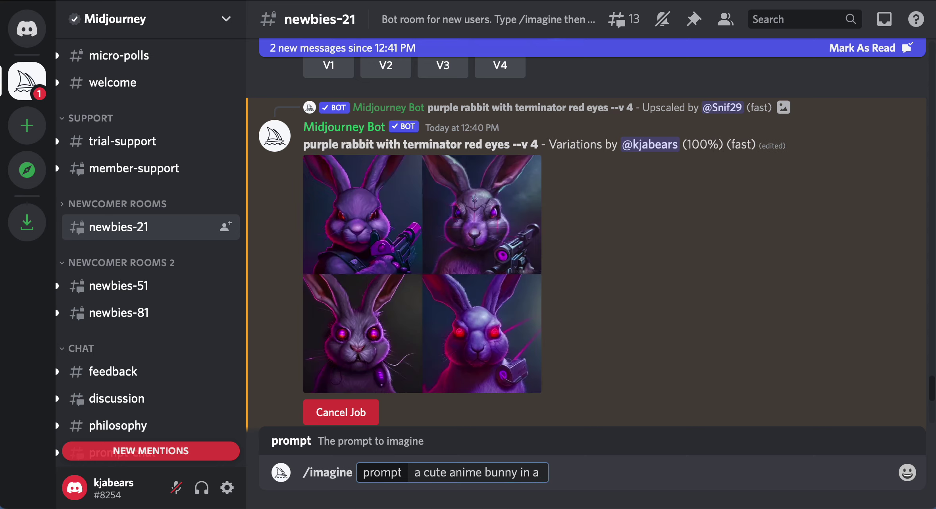
type("beauti")
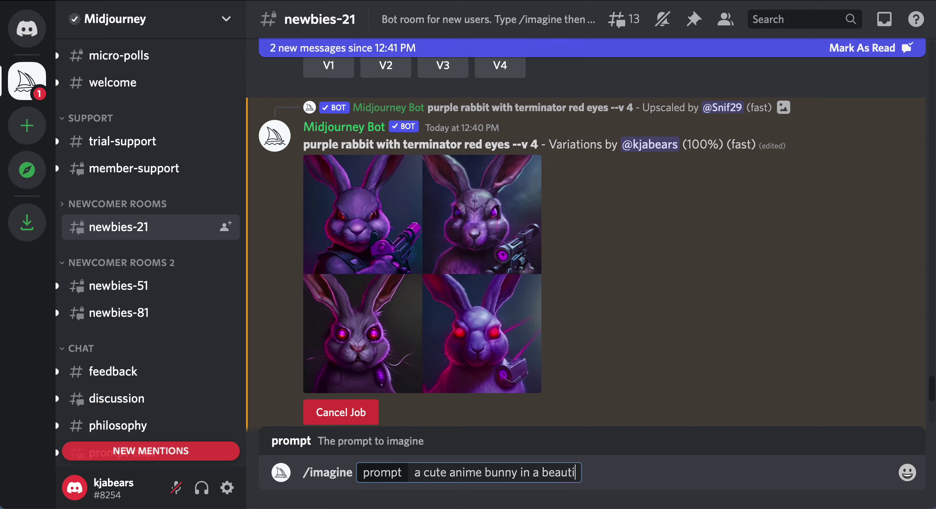
type("ful forest with ")
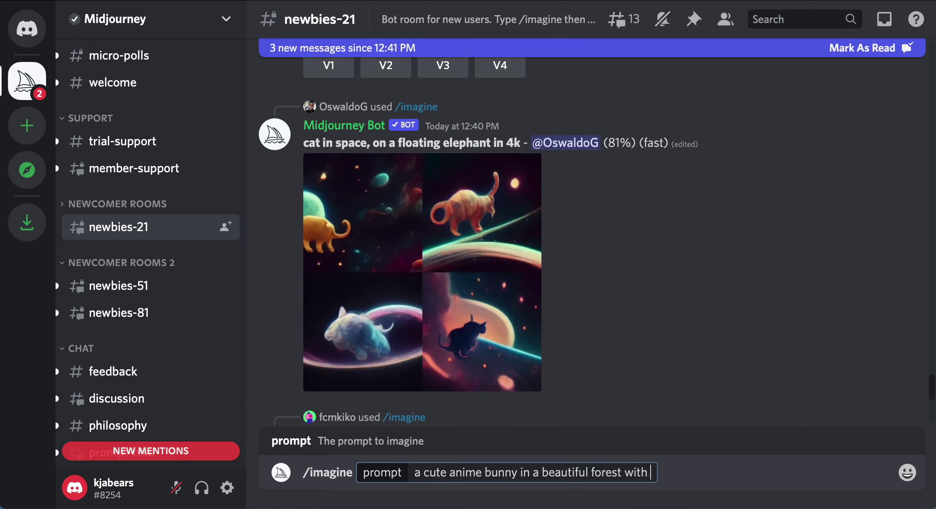
type("tons of flo")
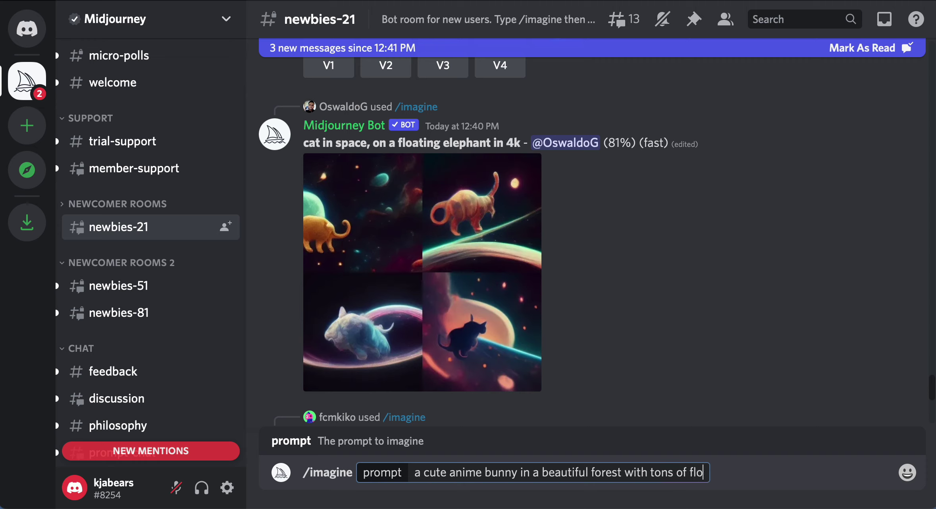
type("wers and ")
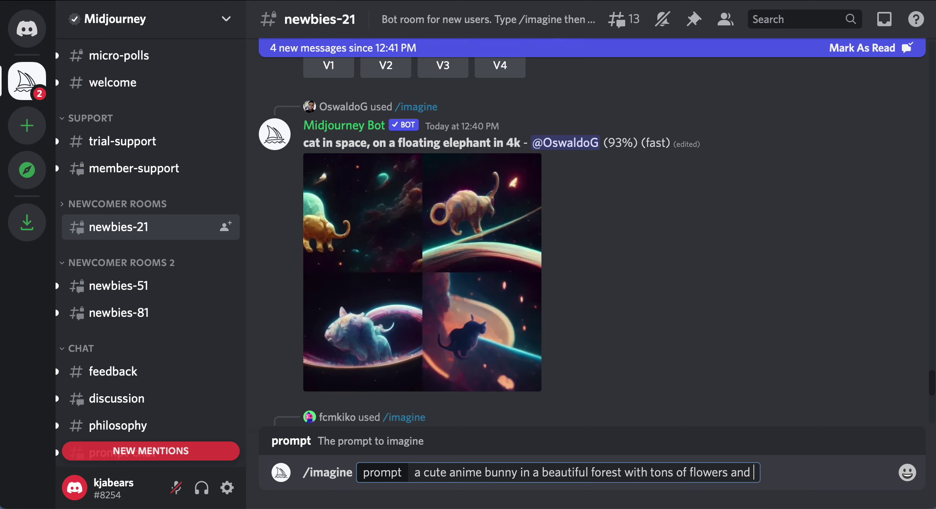
type("clear b")
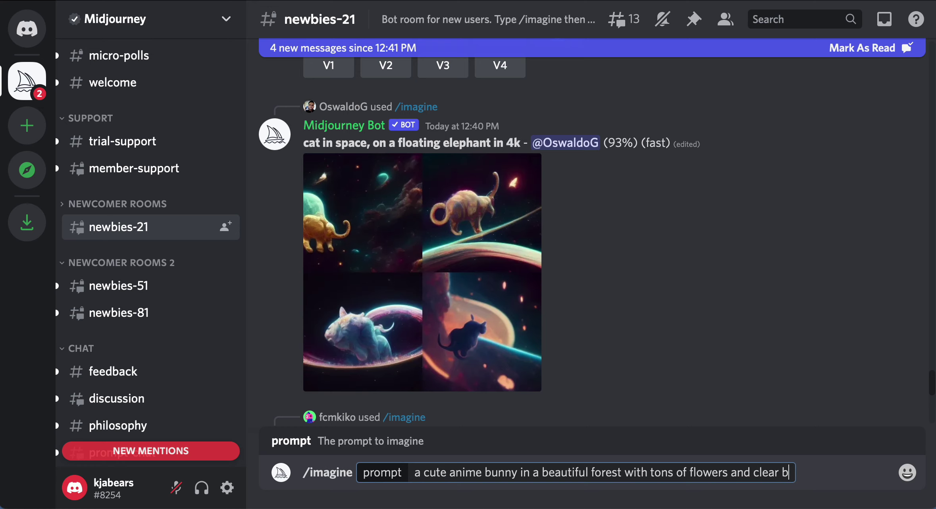
type("lue sh")
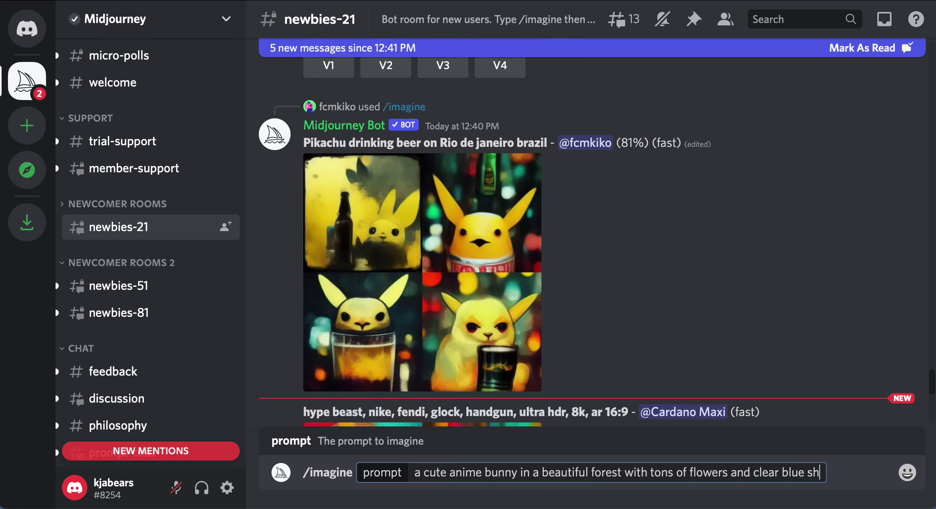
type("immery c")
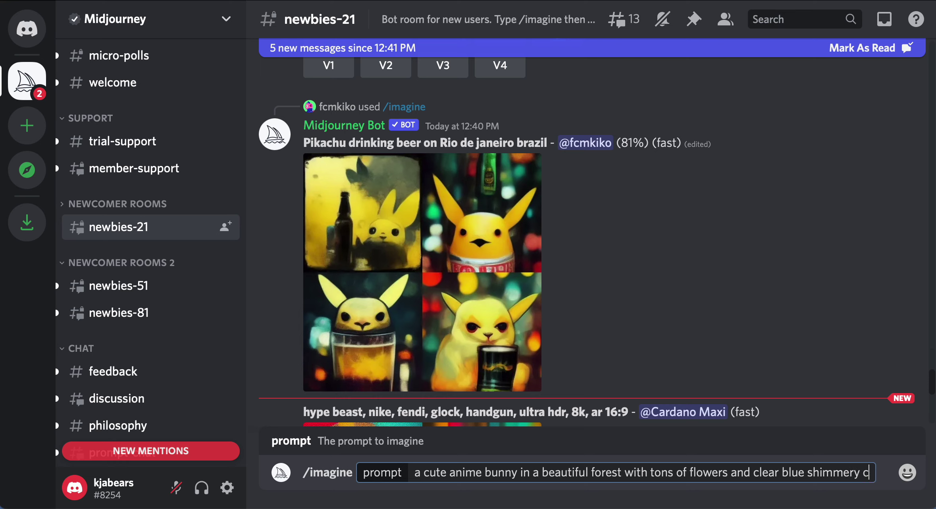
type("rytal sky")
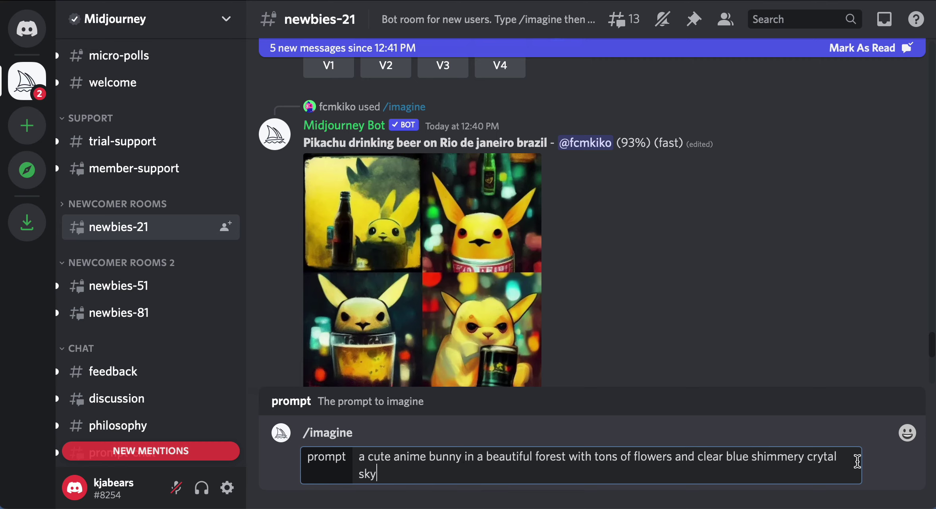
Correct 'crytal' to 'crystal', append 'over looking an ocean', and send the prompt
left_click(841, 456)
key("BackSpace")
key("BackSpace")
key("BackSpace")
key("BackSpace")
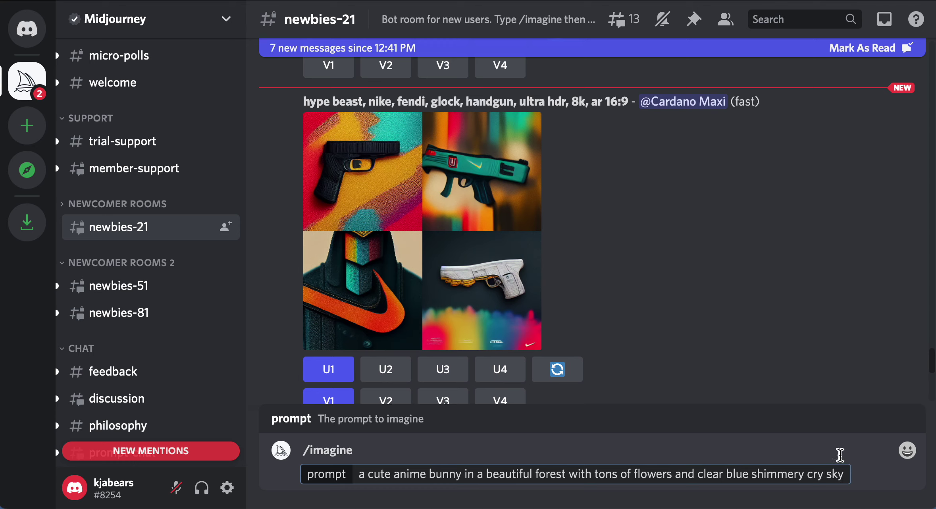
left_click(825, 474)
key("BackSpace")
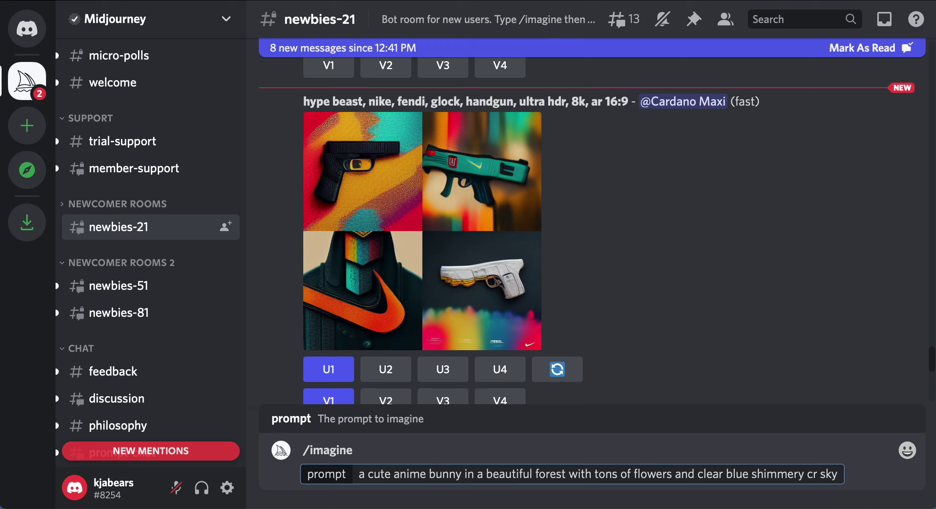
type("ystal")
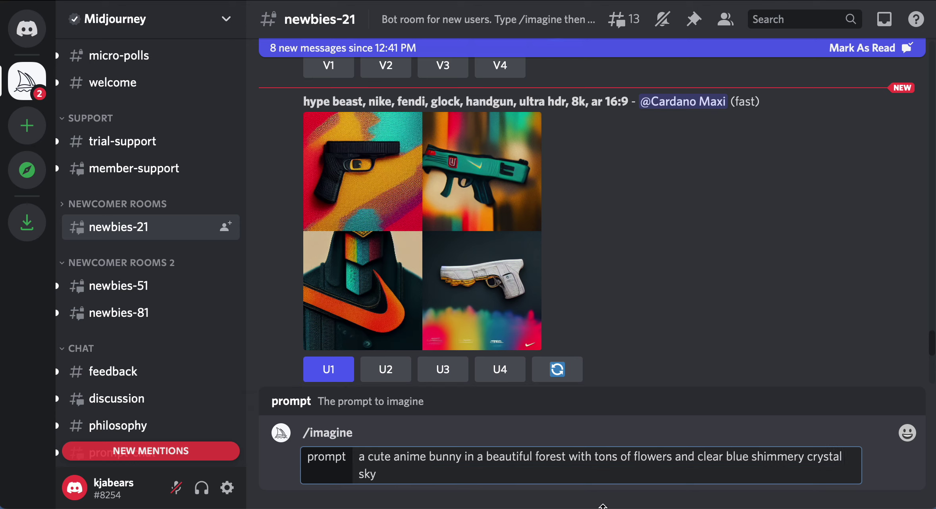
left_click(395, 475)
type("over looking ")
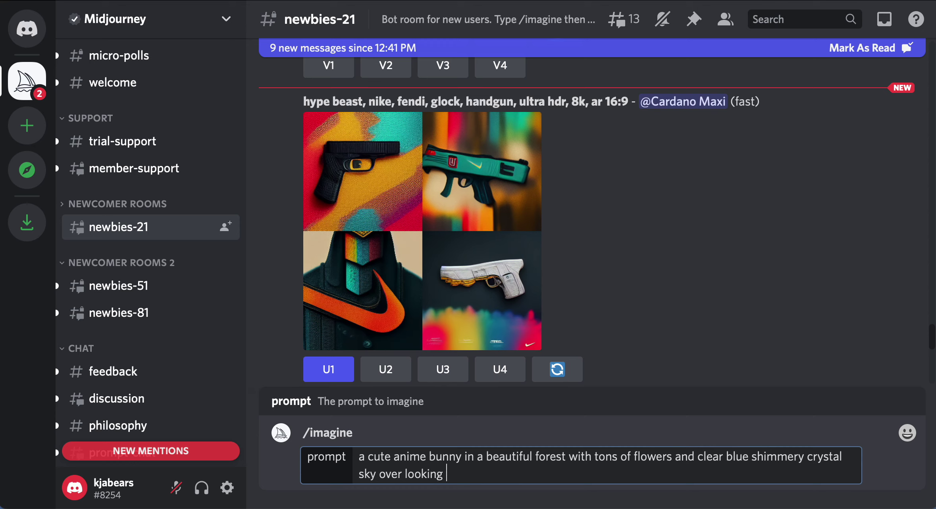
type("an ocean")
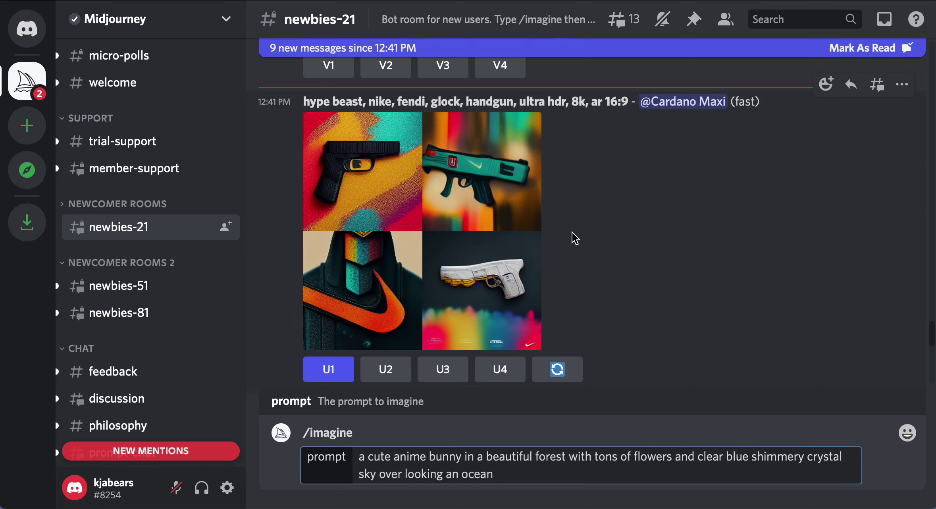
key("Return")
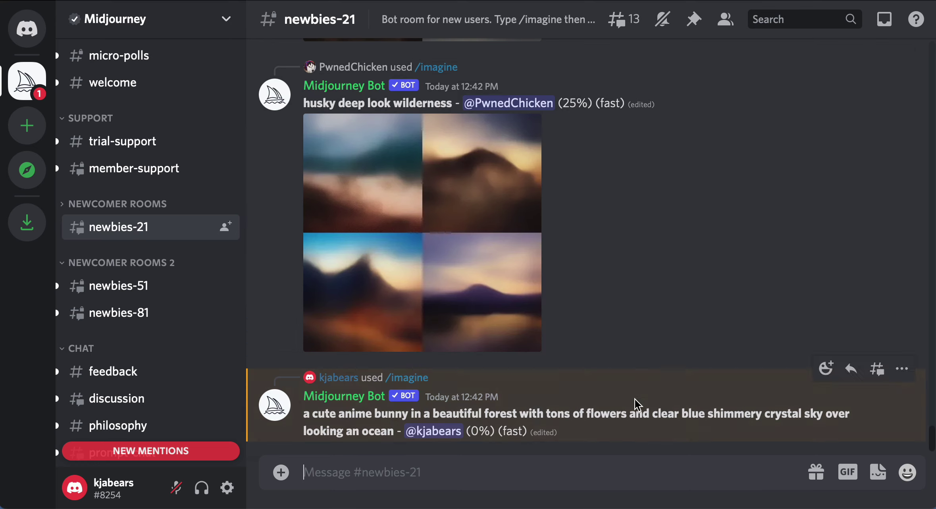
scroll(669, 334, "up", 5)
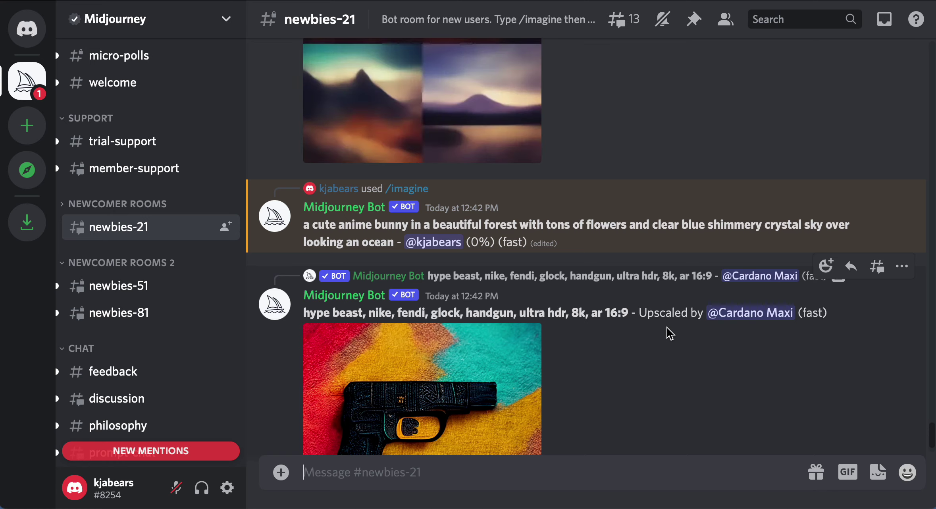
scroll(670, 334, "up", 10)
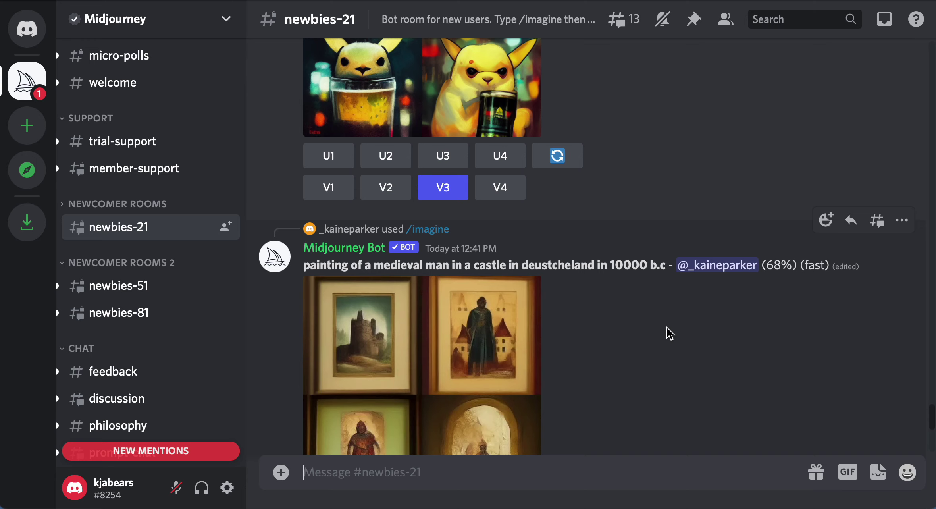
scroll(670, 334, "up", 3)
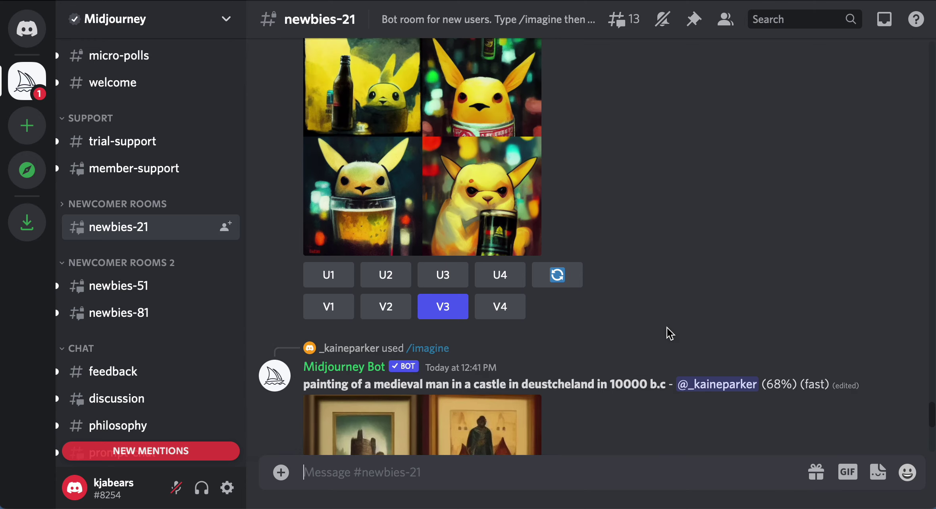
scroll(670, 333, "up", 20)
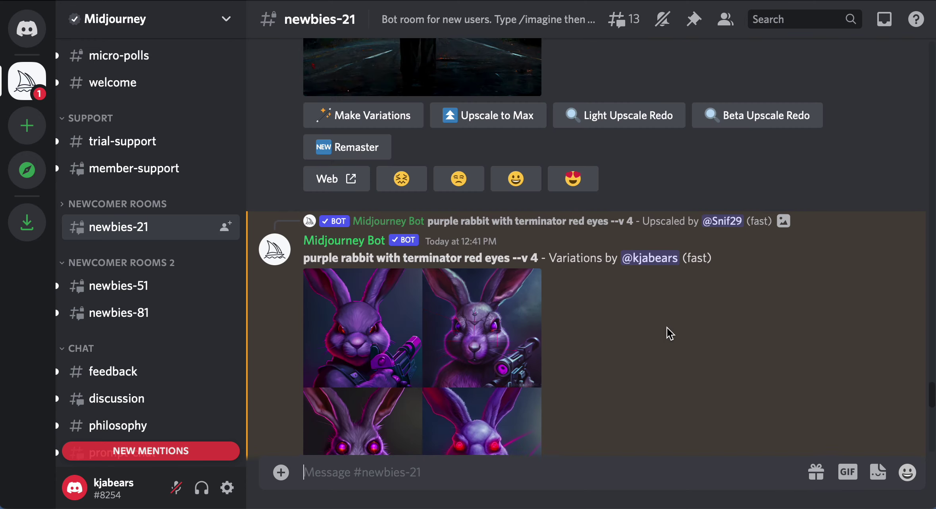
scroll(671, 334, "down", 5)
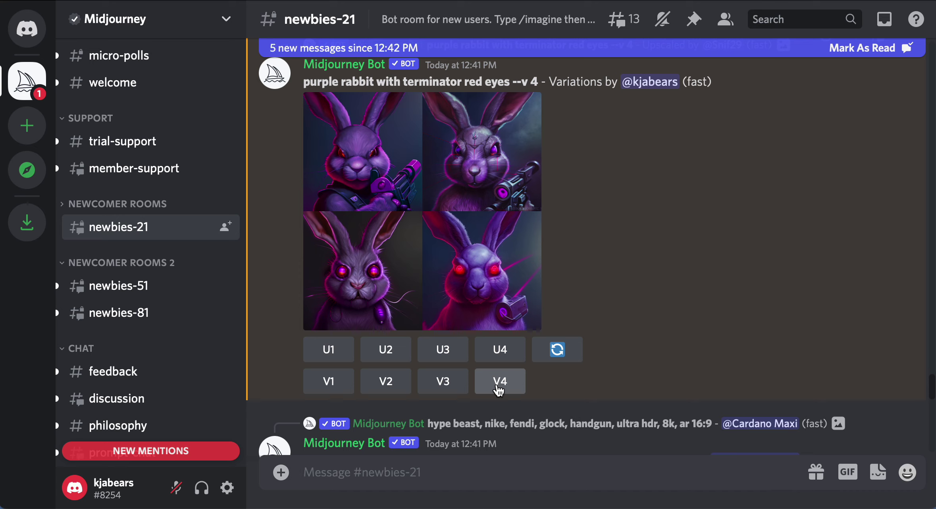
Request variations of rabbit image 4 and an upscale of rabbit image 1
left_click(500, 382)
left_click(317, 349)
scroll(597, 306, "down", 15)
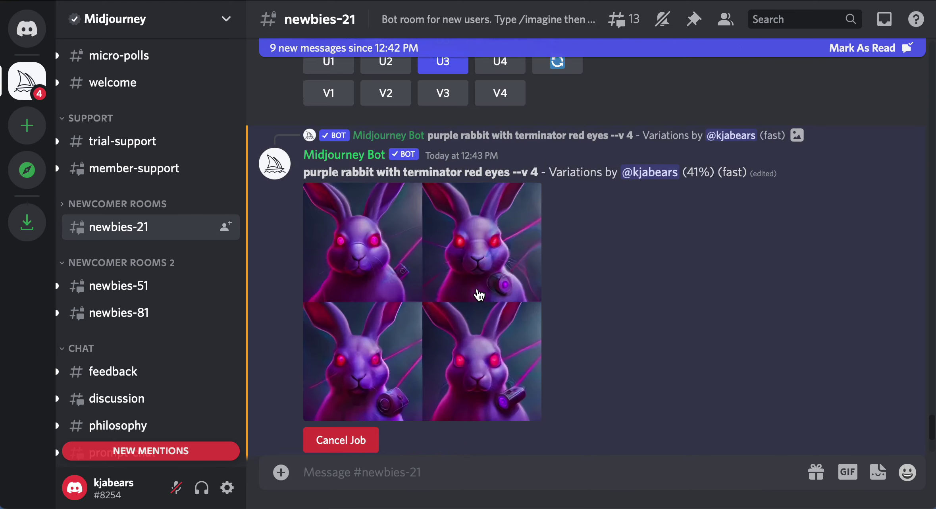
scroll(480, 295, "up", 1)
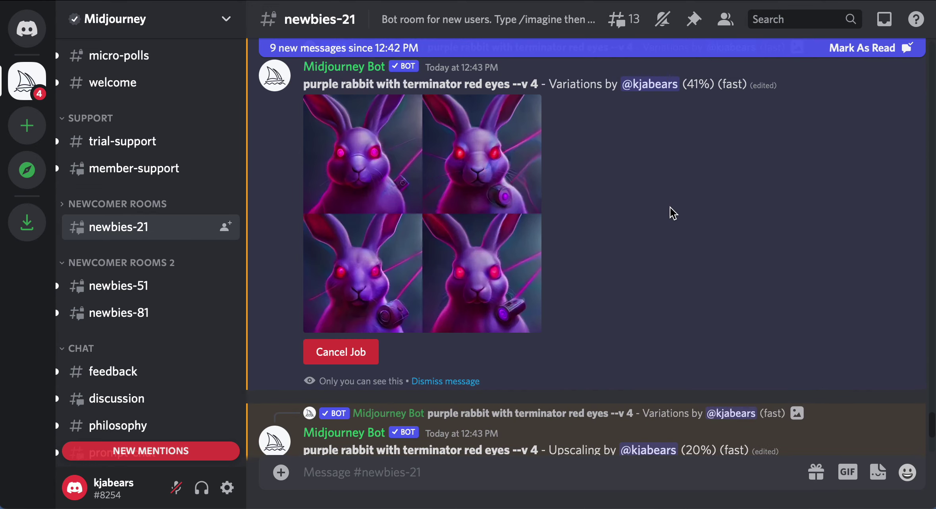
scroll(673, 213, "down", 15)
scroll(673, 214, "up", 10)
scroll(673, 213, "down", 2)
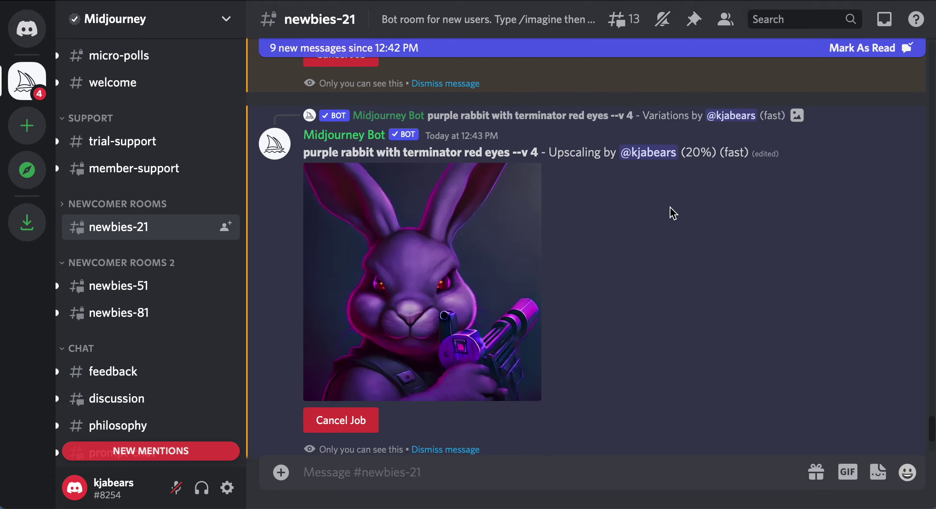
scroll(673, 213, "down", 1)
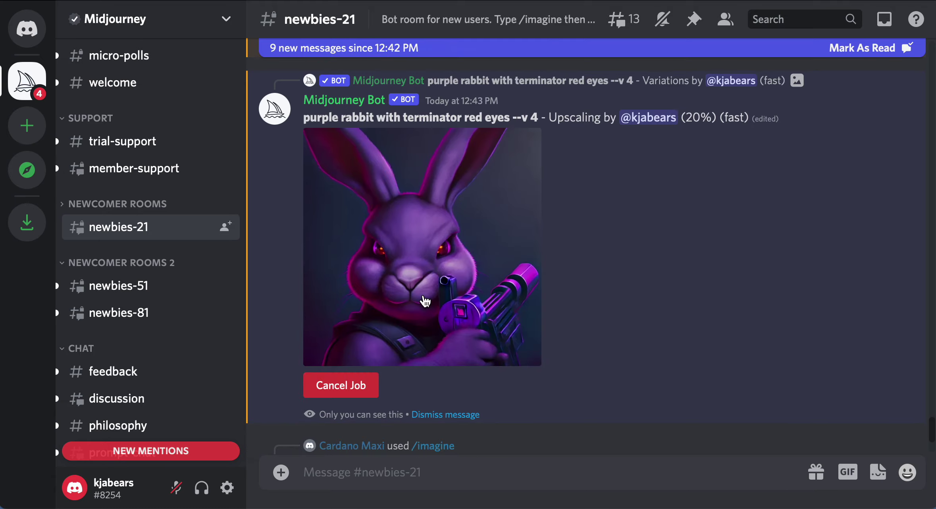
scroll(427, 303, "down", 15)
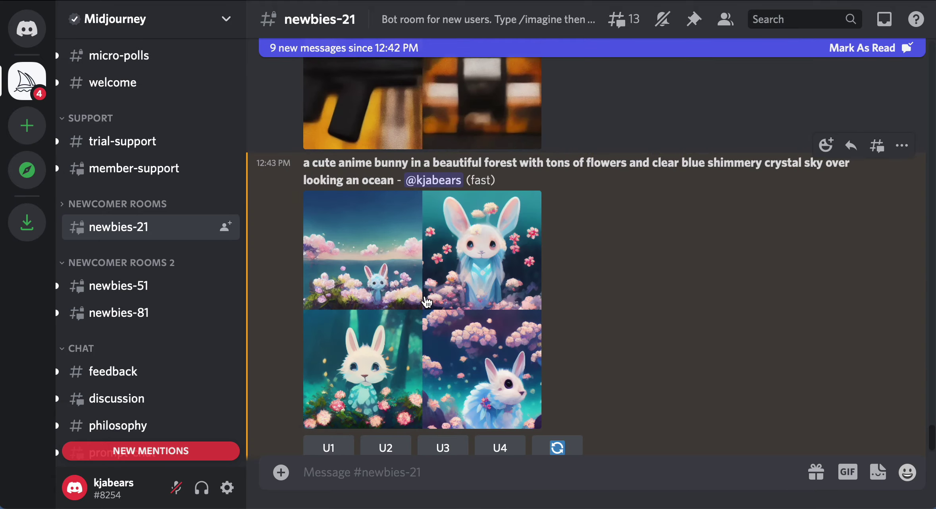
scroll(426, 302, "down", 10)
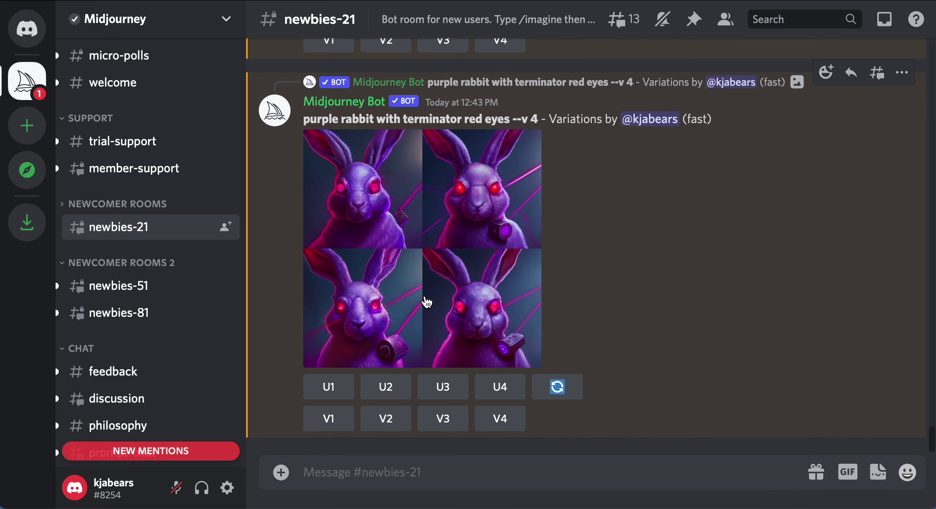
scroll(447, 317, "up", 8)
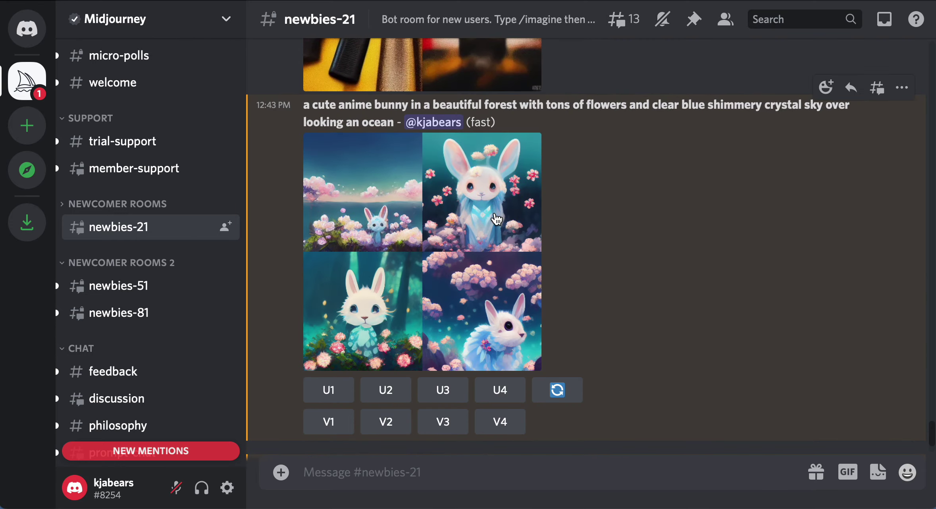
Enlarge the anime bunny grid, close it, and request variations of bunny image 4
left_click(422, 274)
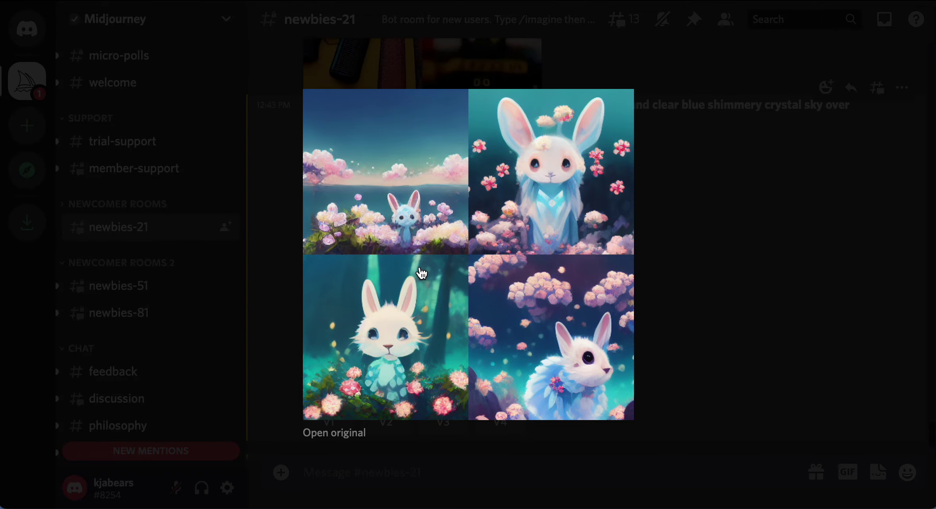
left_click(702, 244)
left_click(501, 422)
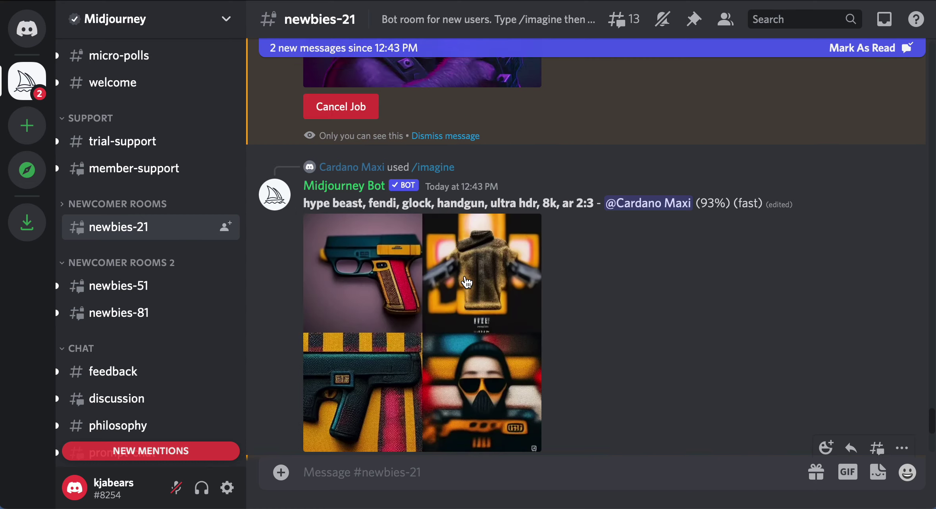
Scroll the chat back to the upscaled purple rabbit with terminator red eyes
scroll(468, 282, "up", 5)
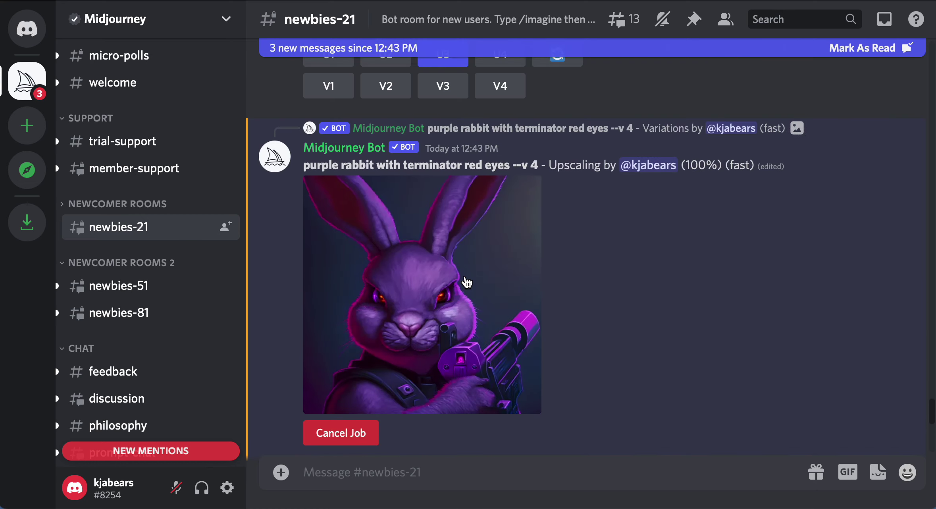
scroll(467, 283, "up", 3)
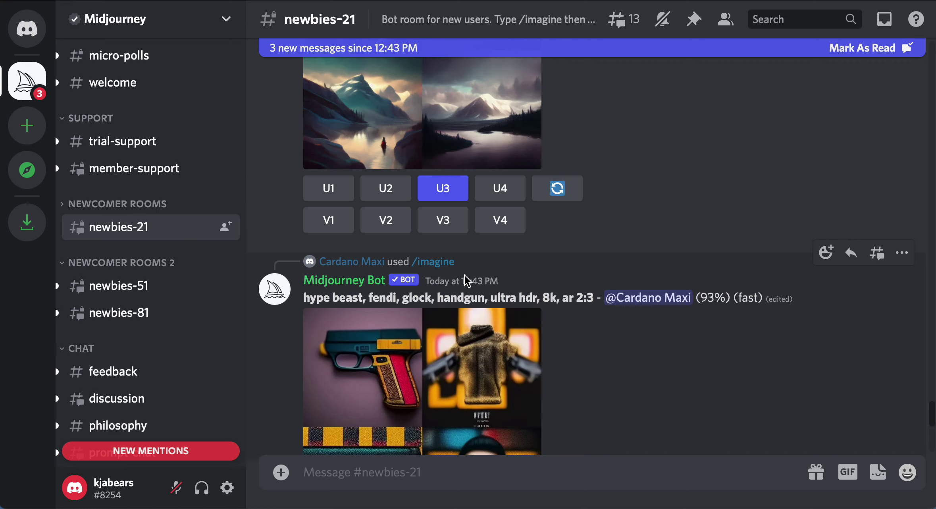
scroll(467, 283, "up", 4)
scroll(467, 282, "down", 4)
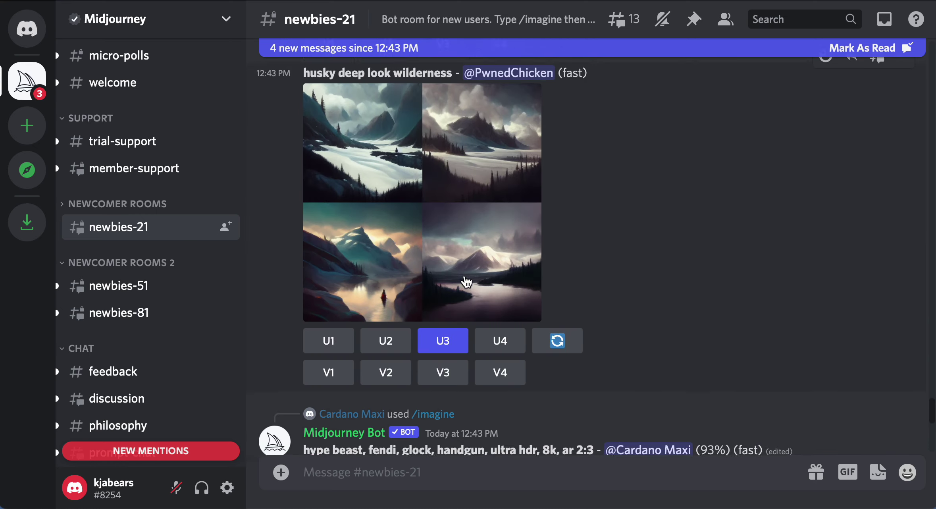
scroll(468, 283, "down", 5)
scroll(467, 282, "down", 10)
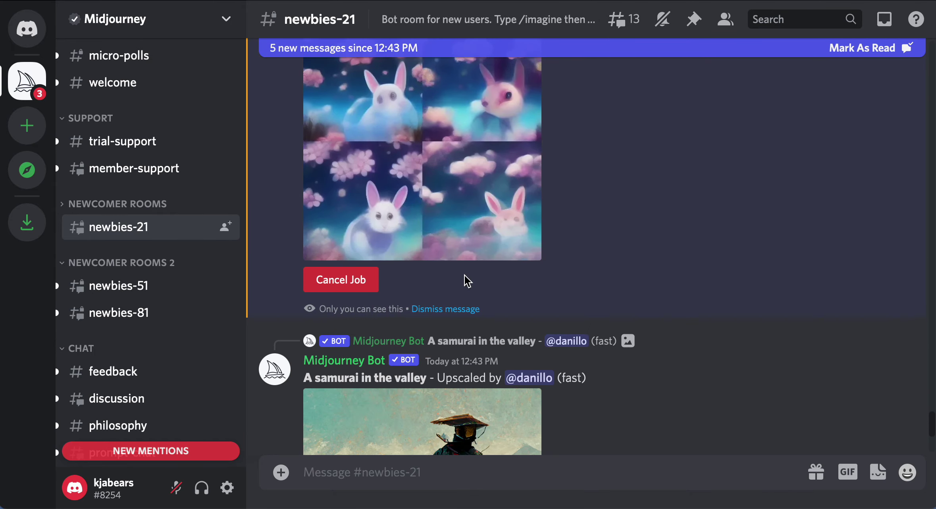
scroll(467, 281, "down", 10)
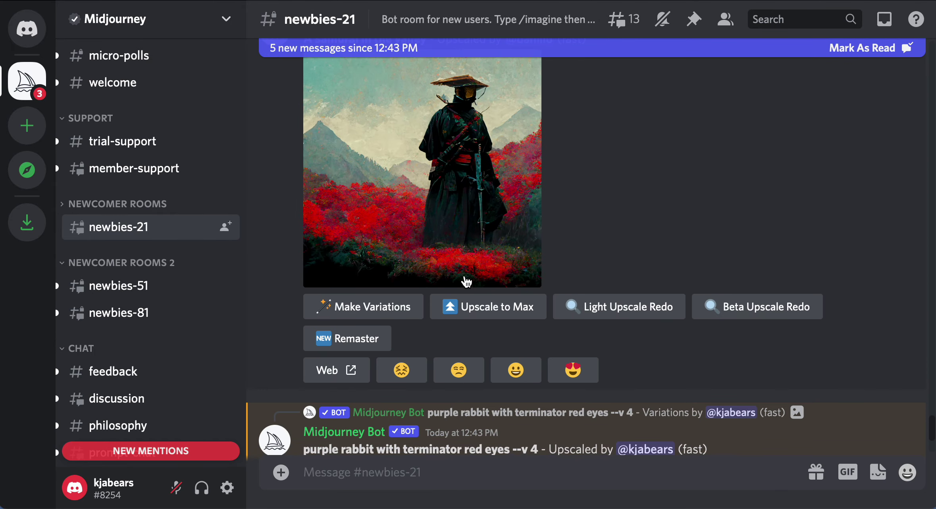
scroll(467, 282, "down", 4)
scroll(468, 282, "down", 10)
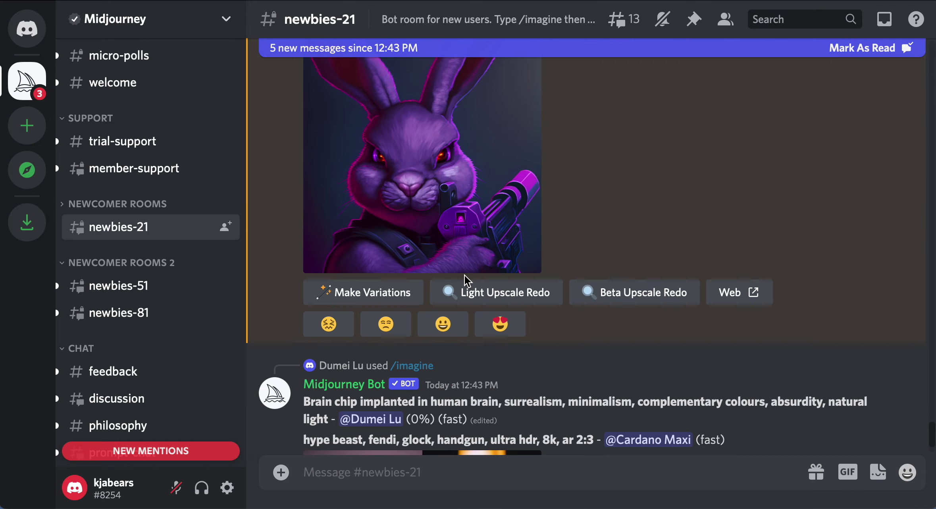
scroll(467, 281, "down", 2)
scroll(467, 281, "up", 5)
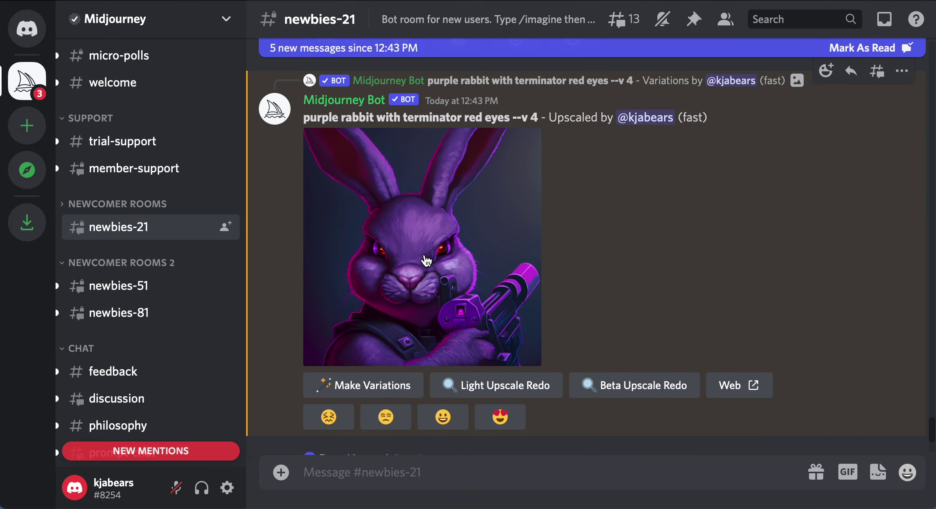
scroll(142, 302, "up", 3)
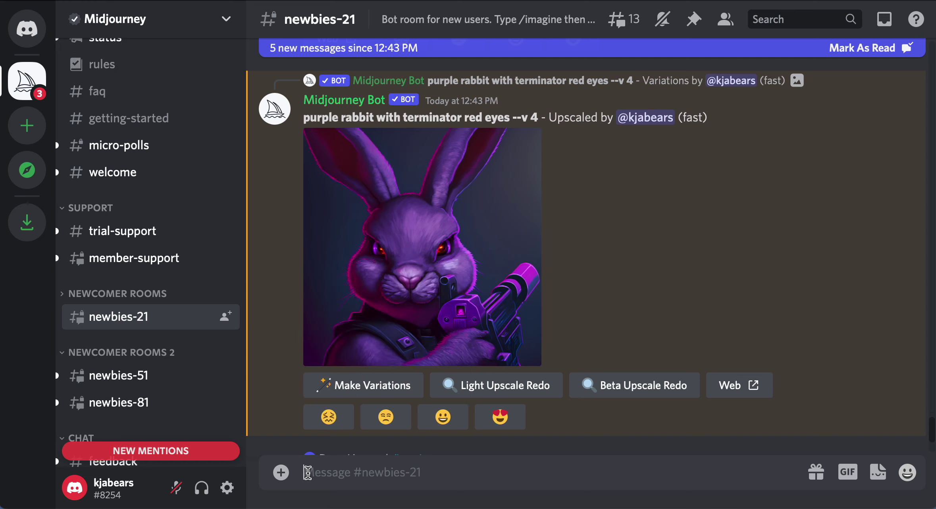
Type / to browse the Midjourney Bot's slash commands, then open and close the invite dialog
type("/")
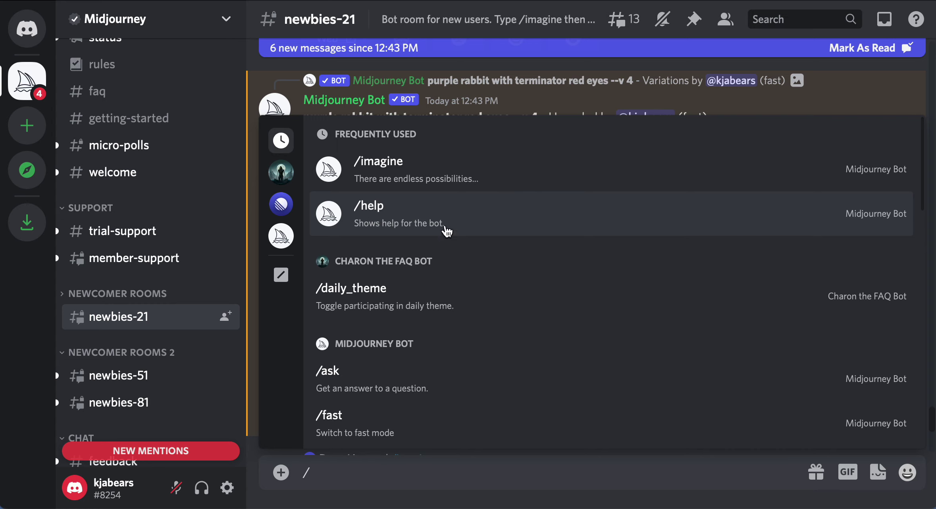
scroll(516, 209, "down", 5)
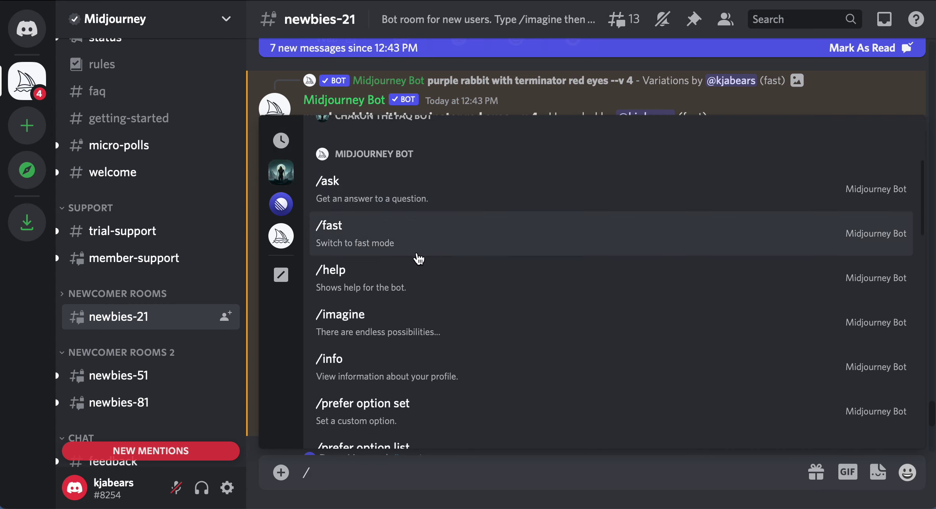
scroll(439, 236, "down", 2)
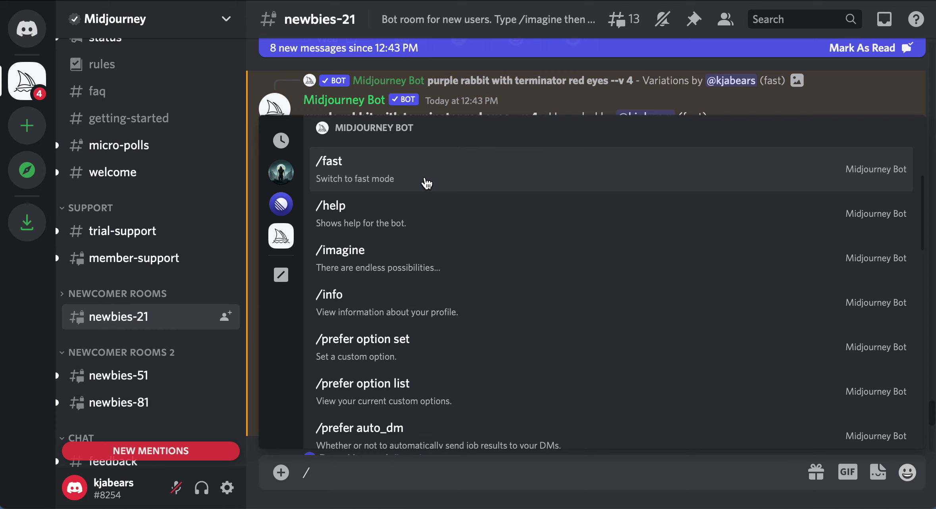
scroll(427, 183, "down", 8)
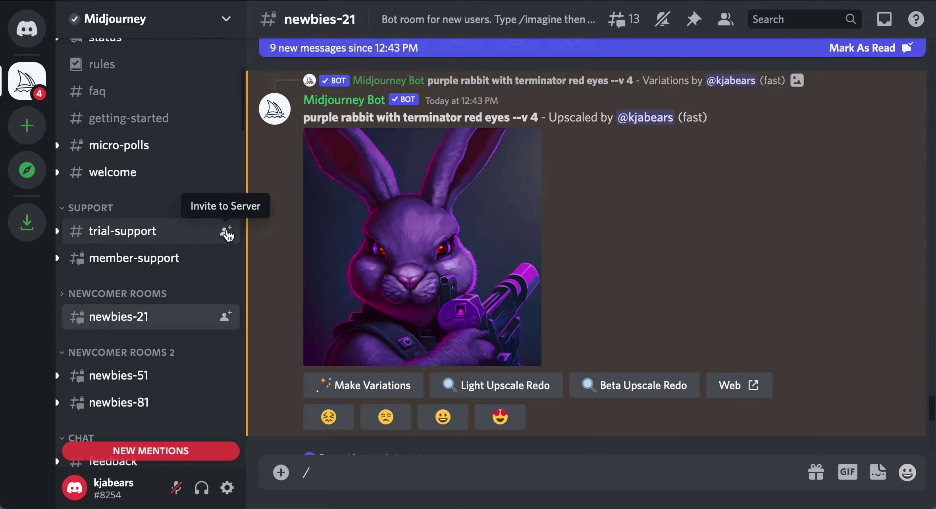
left_click(226, 232)
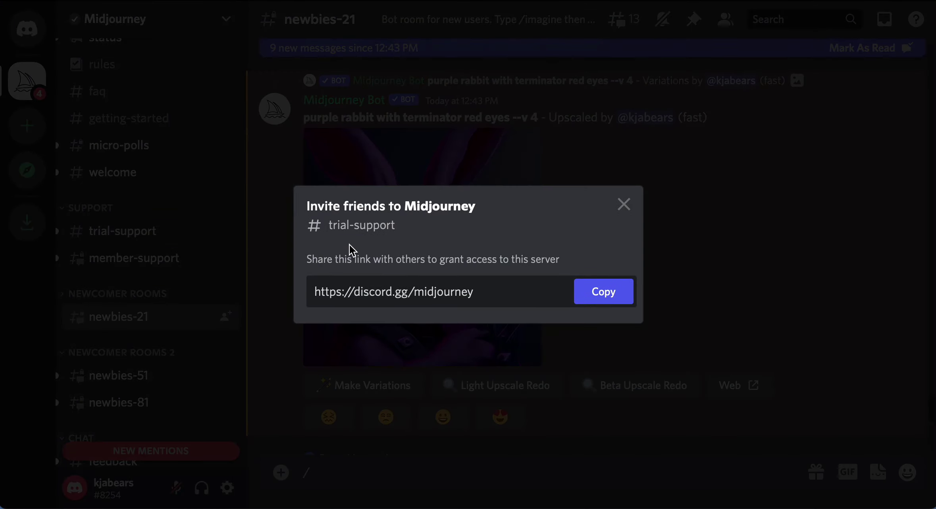
left_click(623, 204)
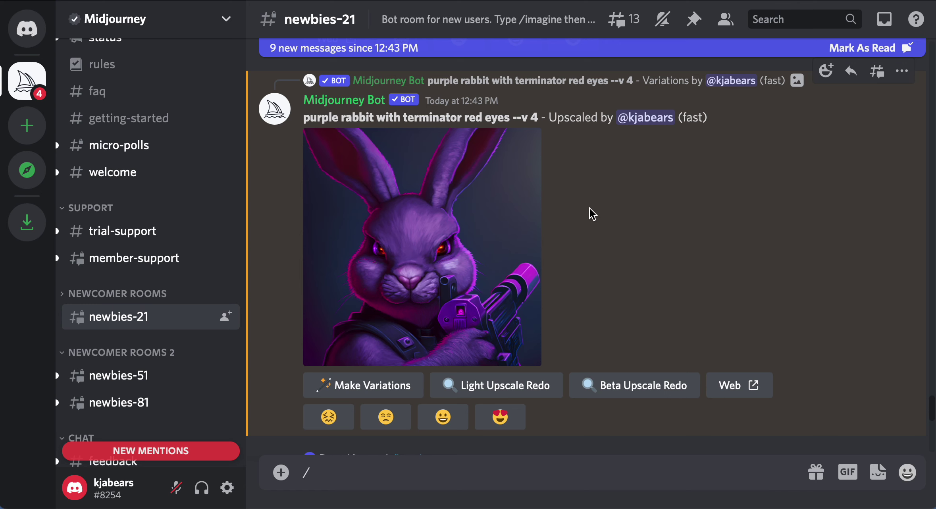
Scroll up and view the cute anime bunny grid enlarged, then close it
scroll(592, 215, "up", 5)
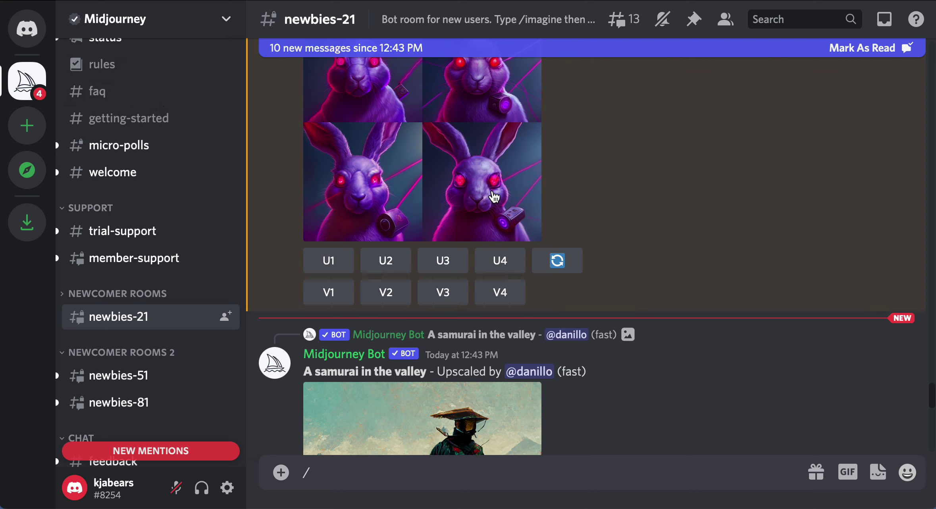
scroll(492, 191, "up", 3)
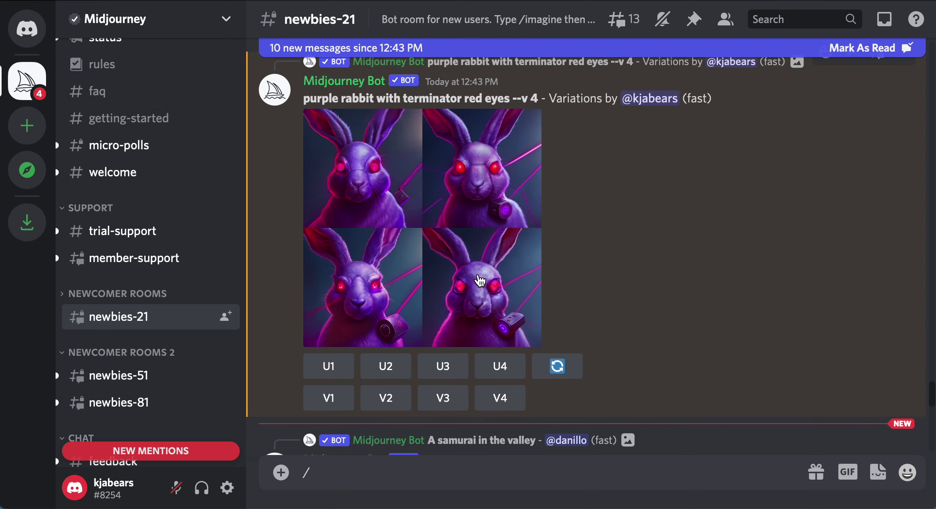
scroll(491, 267, "up", 8)
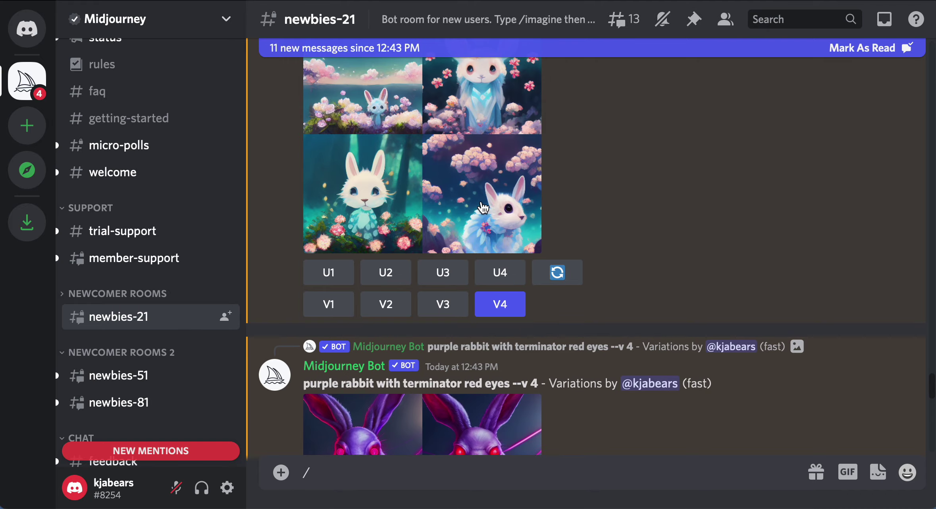
left_click(416, 207)
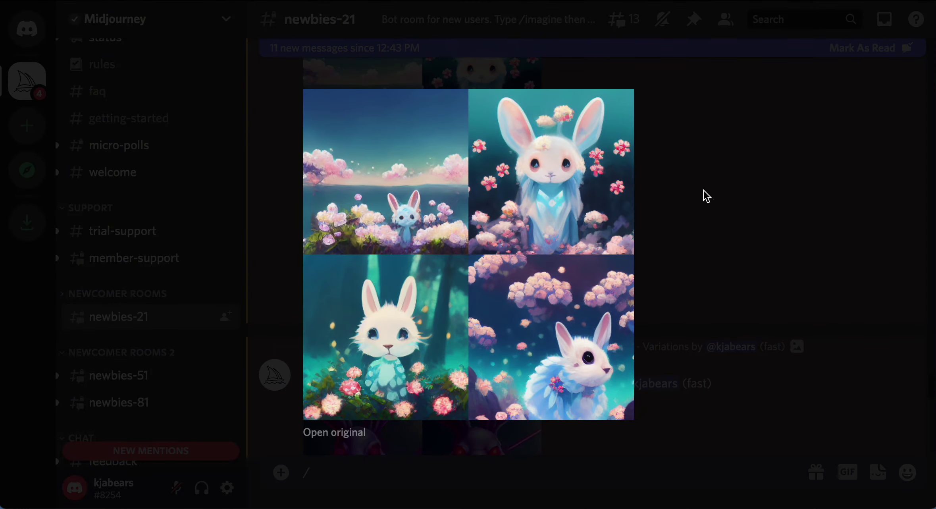
left_click(702, 196)
View the bunny variations grid enlarged, then scroll down through the recent generations
scroll(705, 196, "down", 5)
scroll(706, 196, "down", 10)
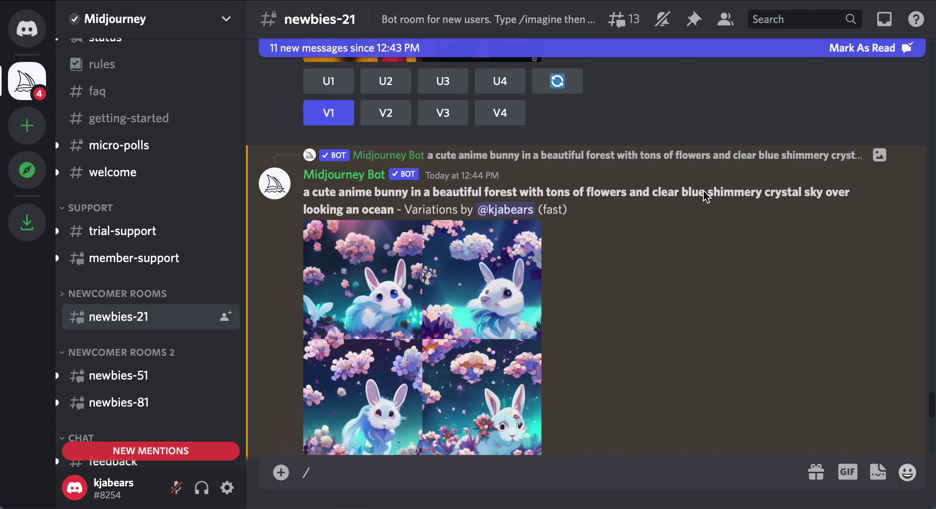
scroll(705, 194, "up", 8)
scroll(706, 196, "up", 5)
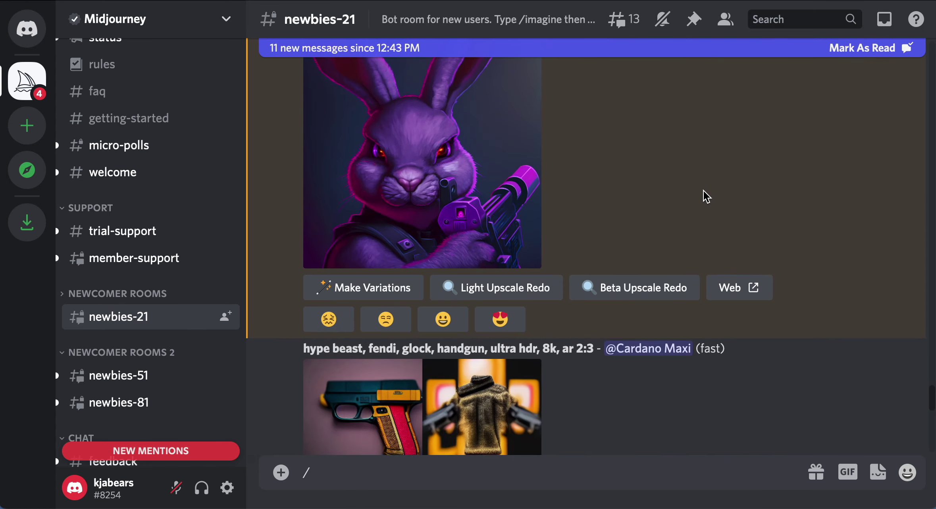
scroll(706, 196, "down", 1)
scroll(540, 226, "down", 10)
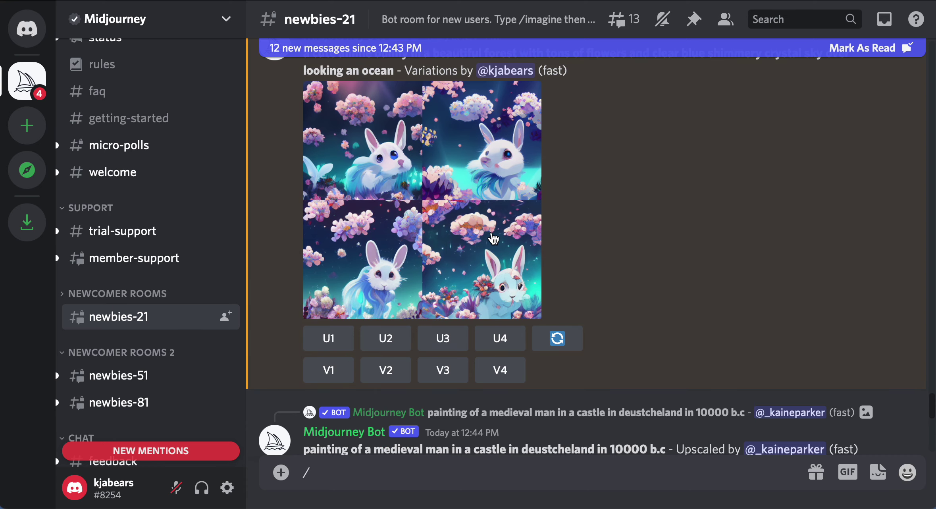
left_click(492, 238)
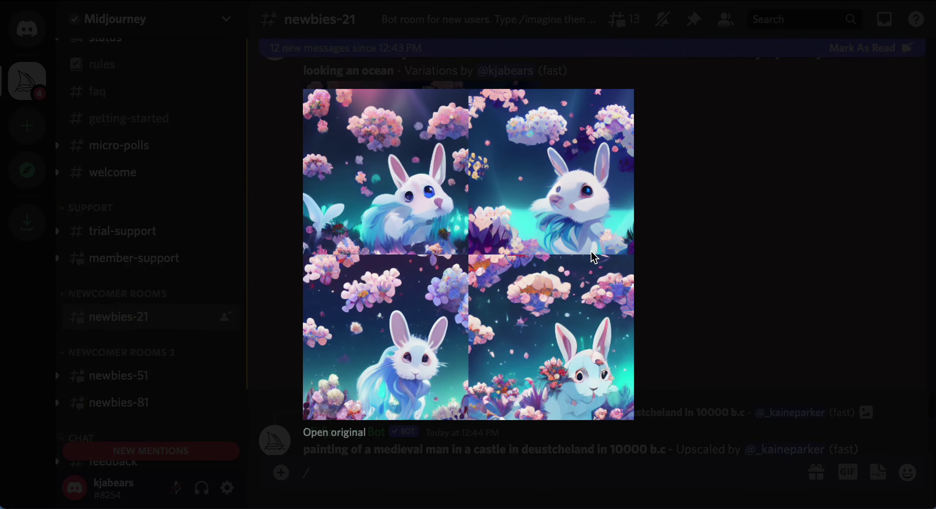
left_click(752, 243)
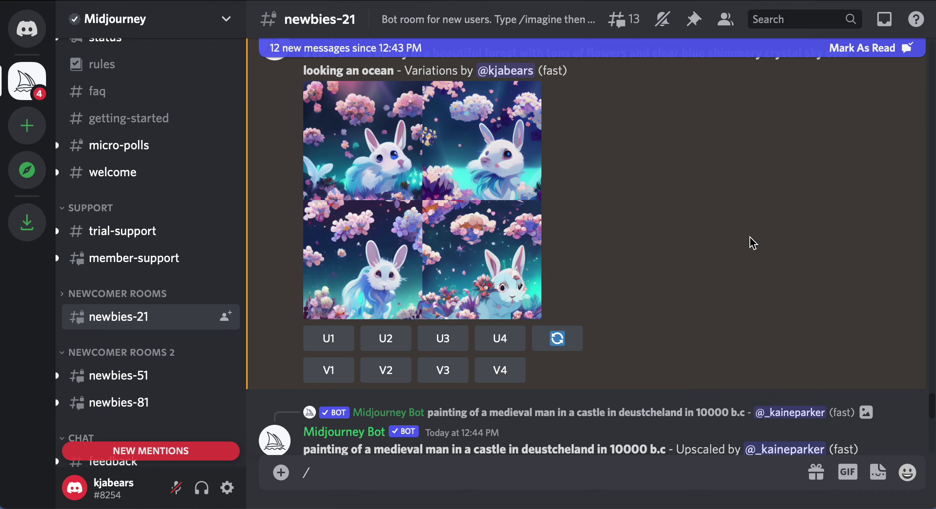
scroll(754, 243, "down", 8)
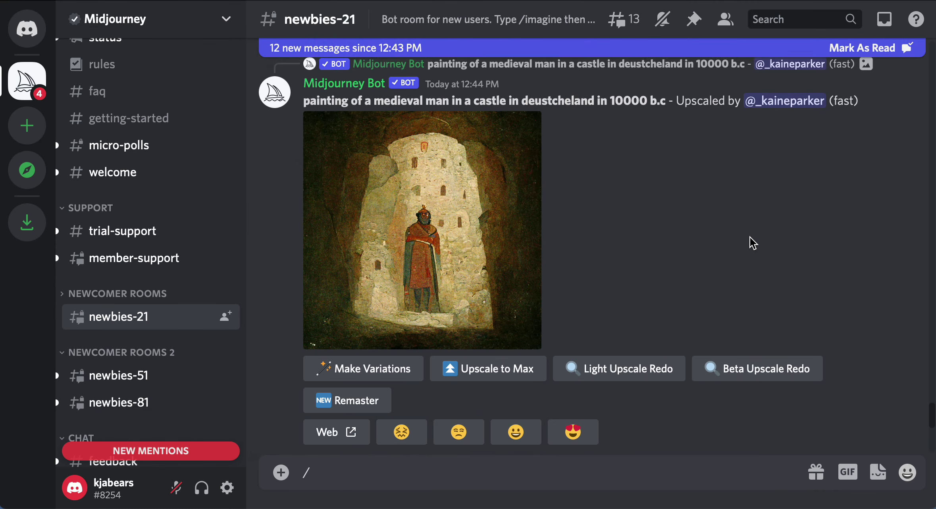
scroll(753, 243, "down", 8)
scroll(754, 243, "down", 15)
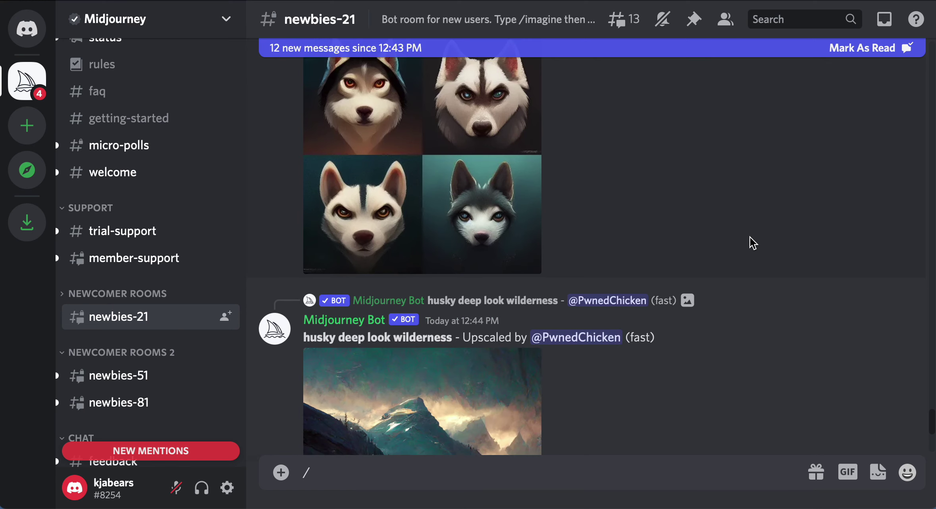
scroll(754, 243, "down", 3)
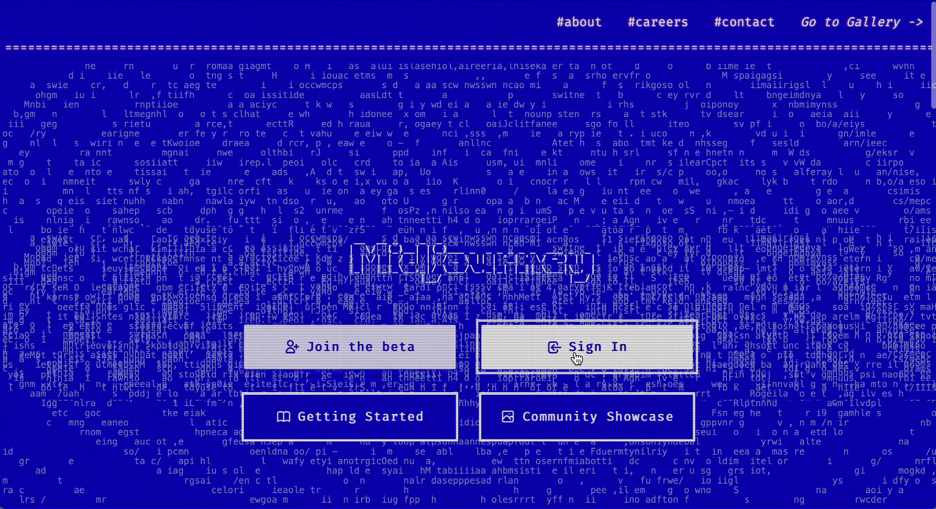
left_click(573, 350)
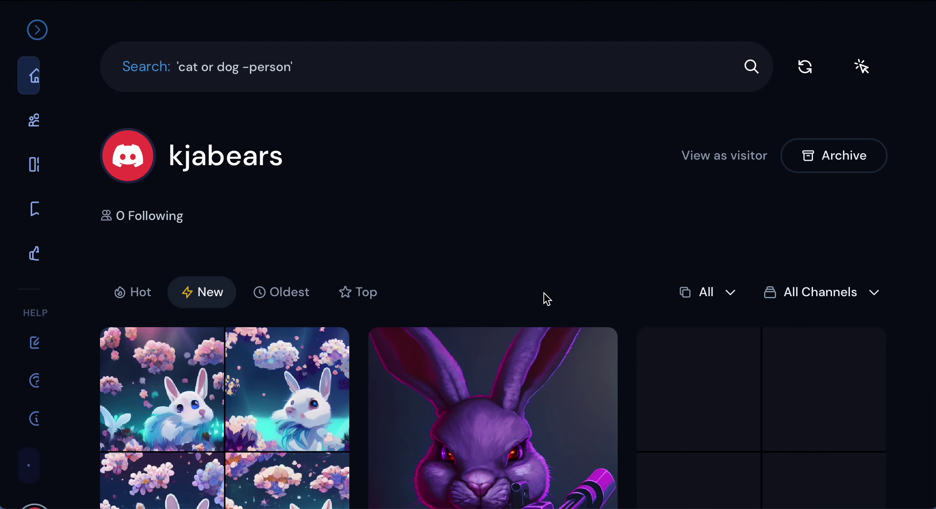
scroll(538, 294, "down", 5)
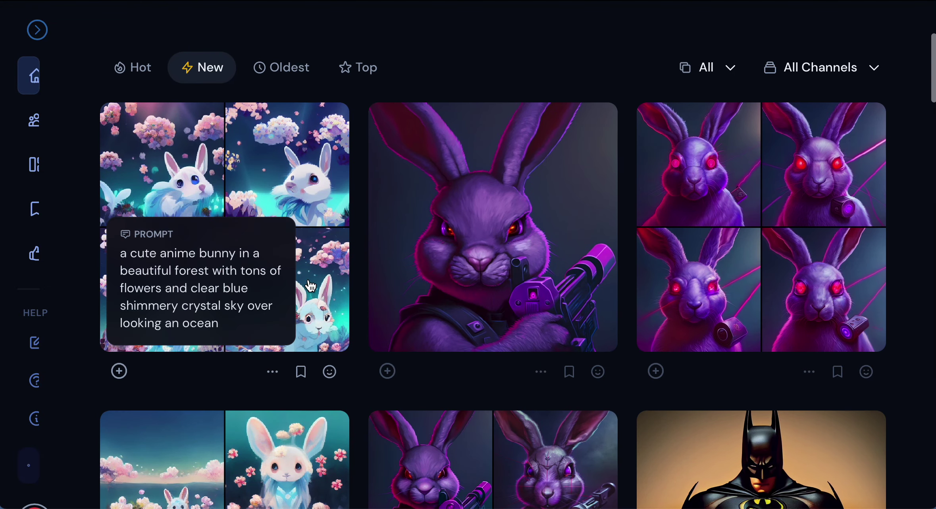
mouse_move(827, 273)
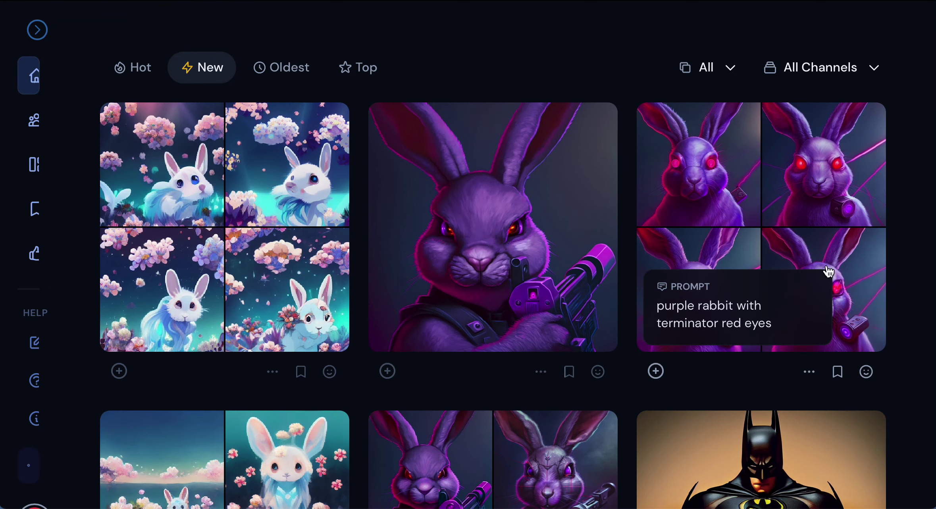
scroll(903, 239, "down", 7)
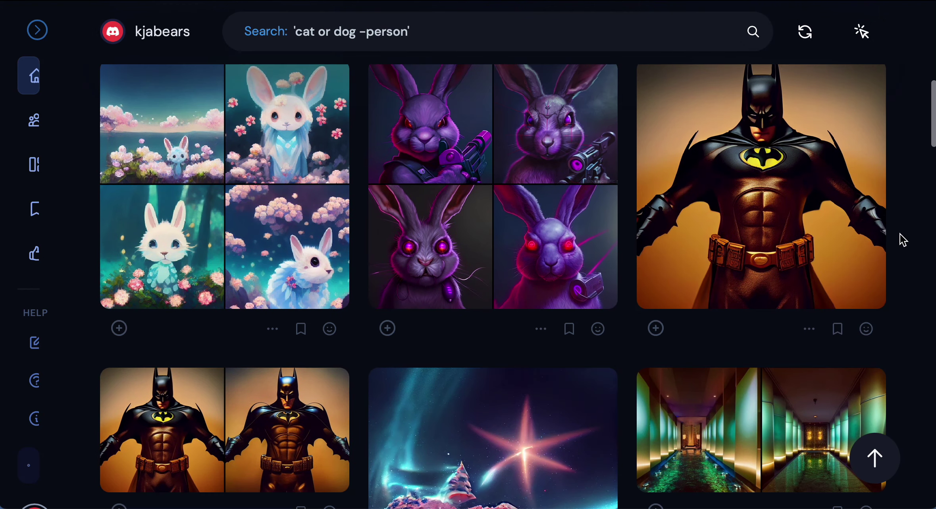
scroll(904, 239, "down", 5)
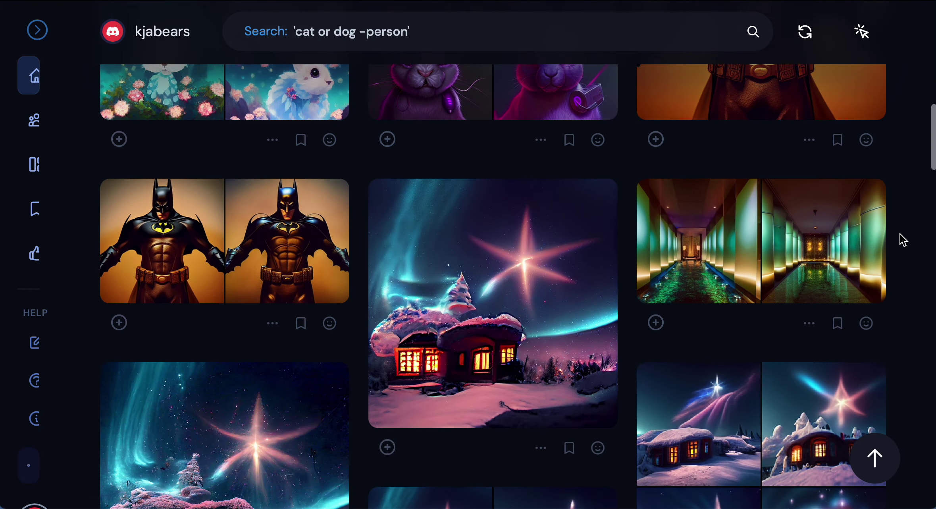
scroll(903, 239, "down", 10)
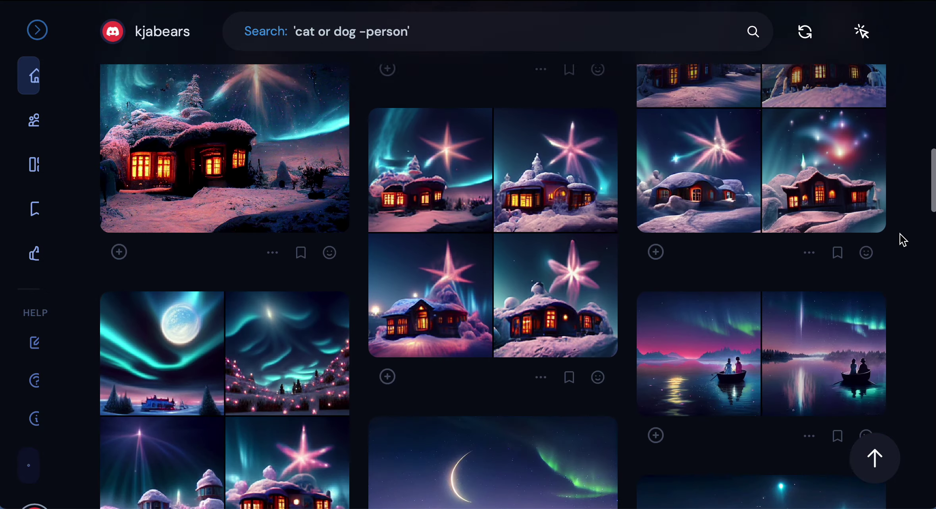
scroll(904, 239, "down", 3)
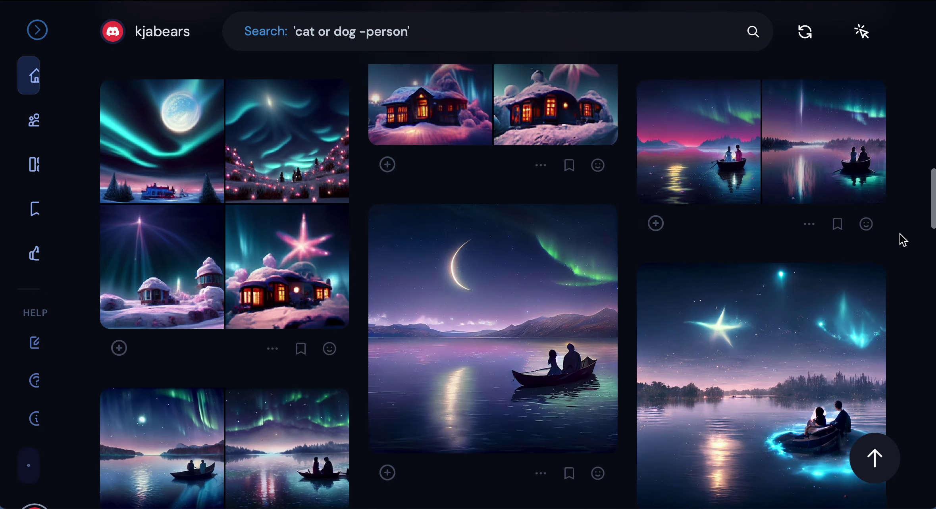
scroll(903, 239, "down", 7)
scroll(903, 240, "down", 1)
scroll(904, 239, "down", 10)
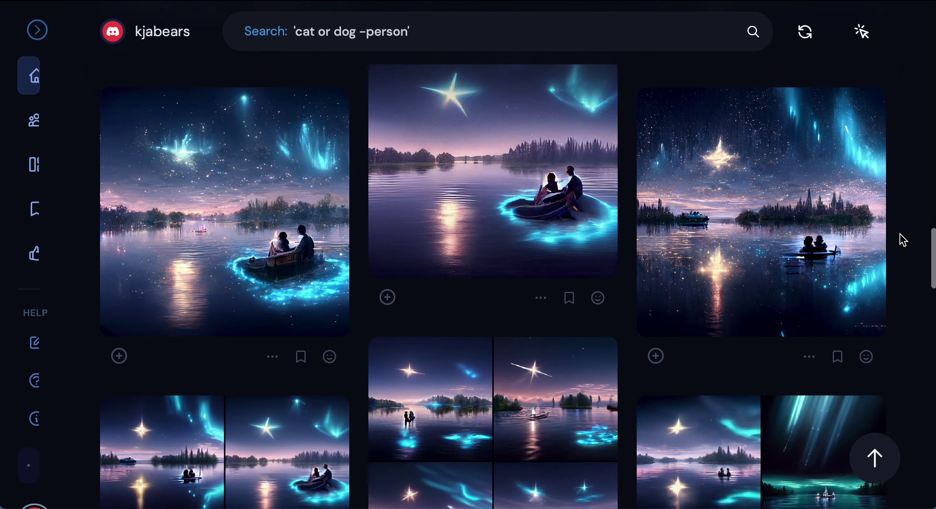
scroll(904, 239, "down", 9)
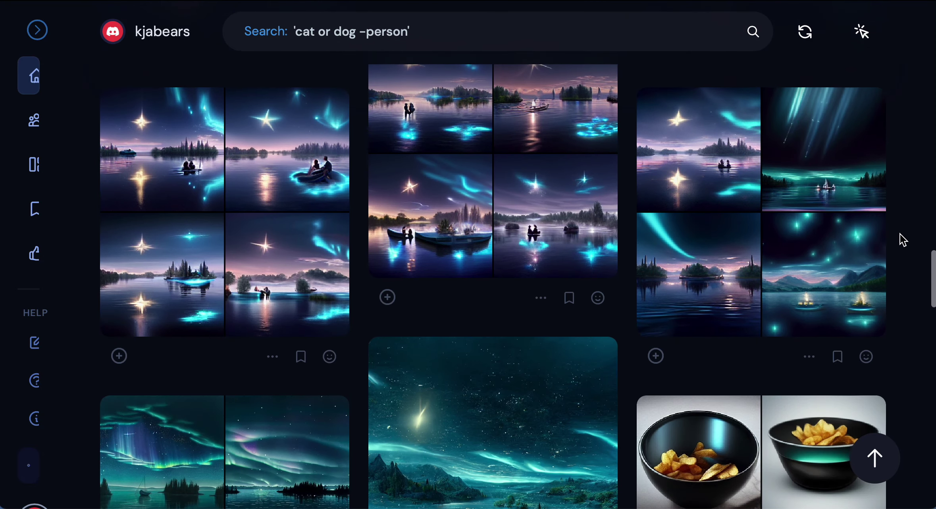
scroll(903, 239, "down", 9)
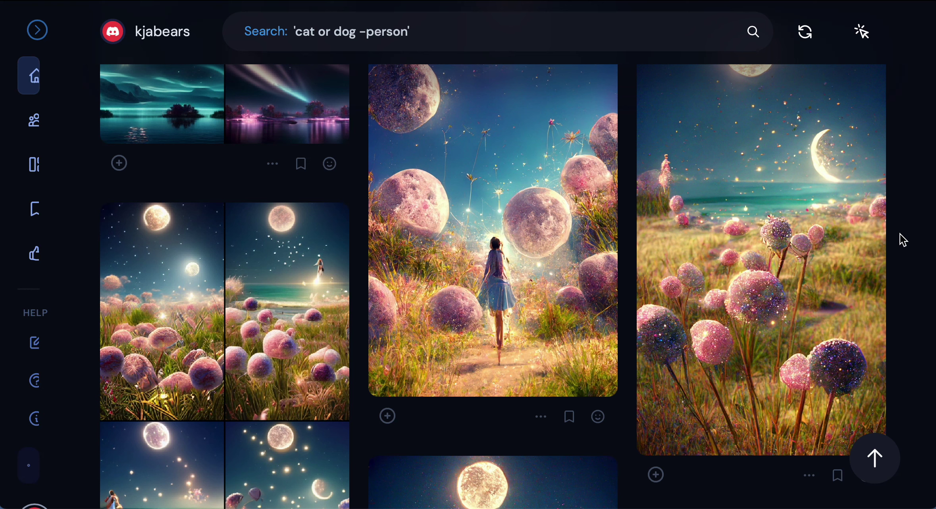
Open the Community feed and reconnect to the Aria Wi-Fi network
mouse_move(155, 121)
left_click(33, 127)
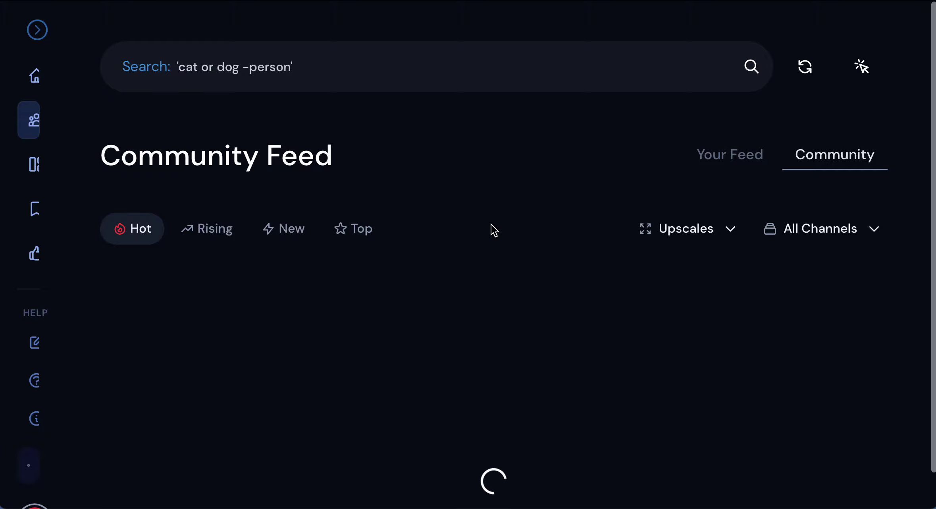
scroll(491, 225, "down", 1)
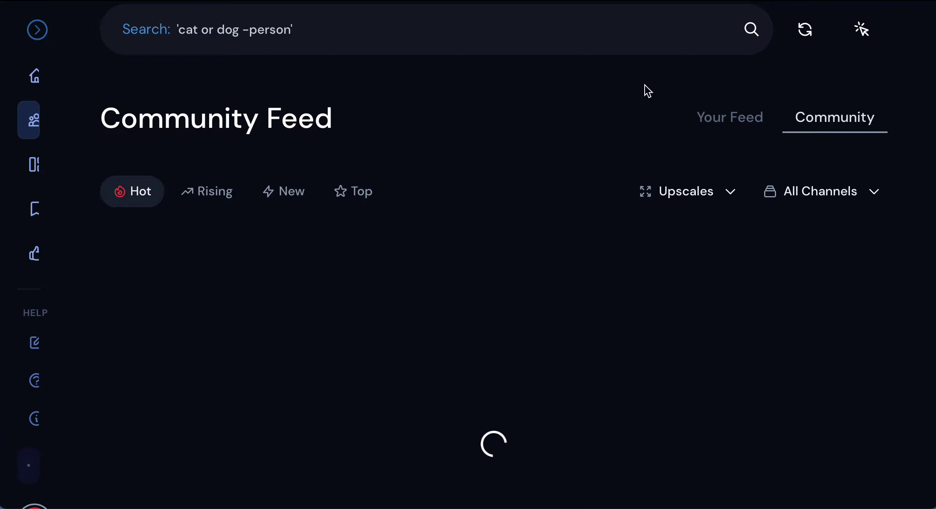
left_click(683, 1)
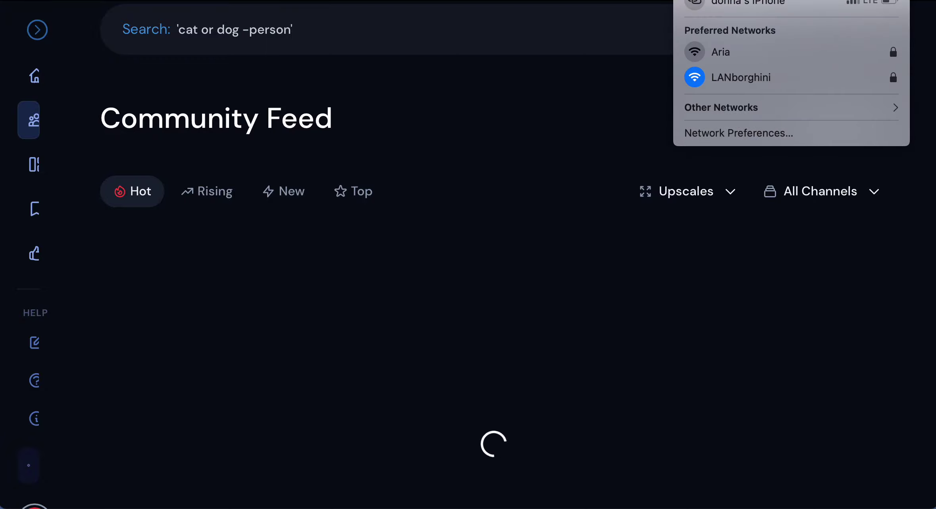
left_click(776, 54)
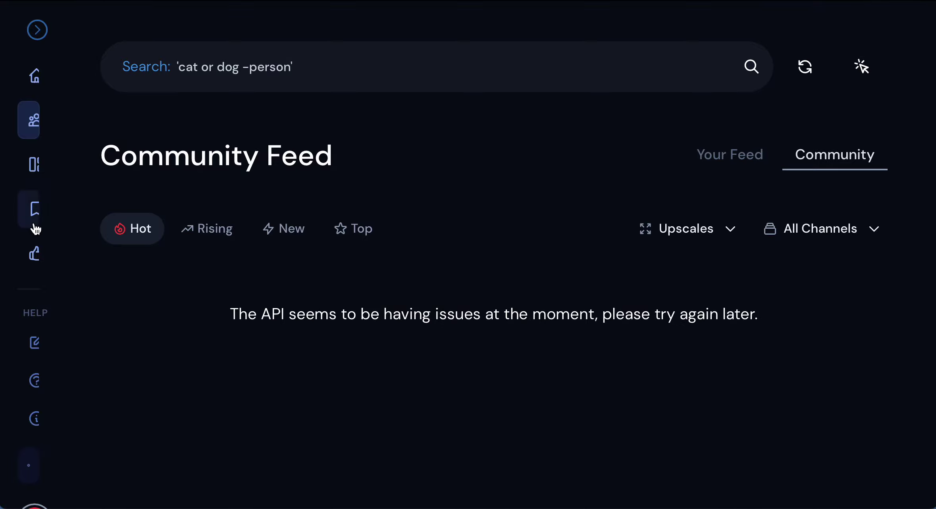
Sort the community feed by Rising, dismissing the Wi-Fi password prompt and network list
left_click(187, 224)
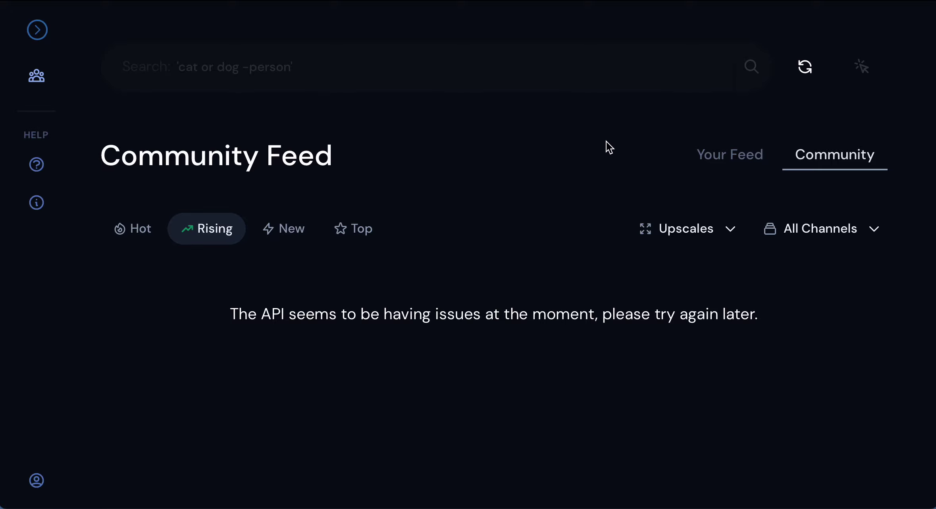
left_click(129, 235)
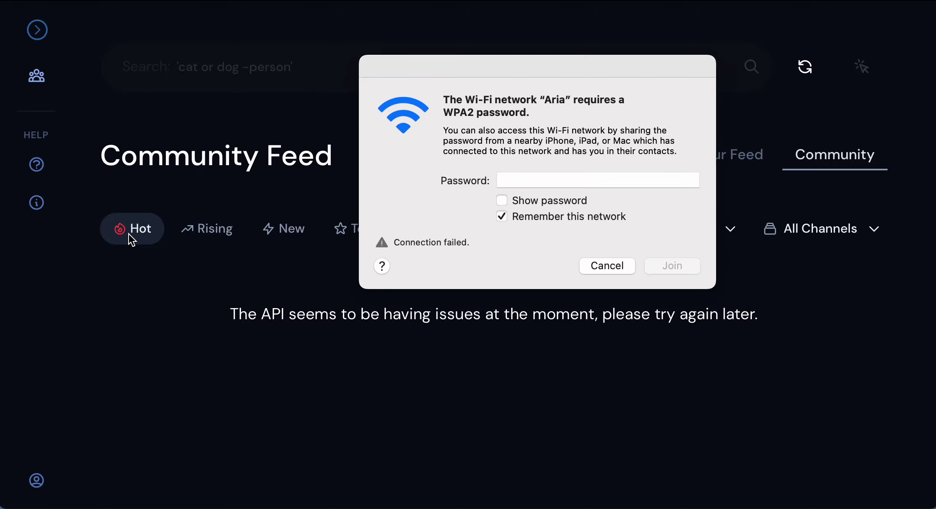
left_click(607, 266)
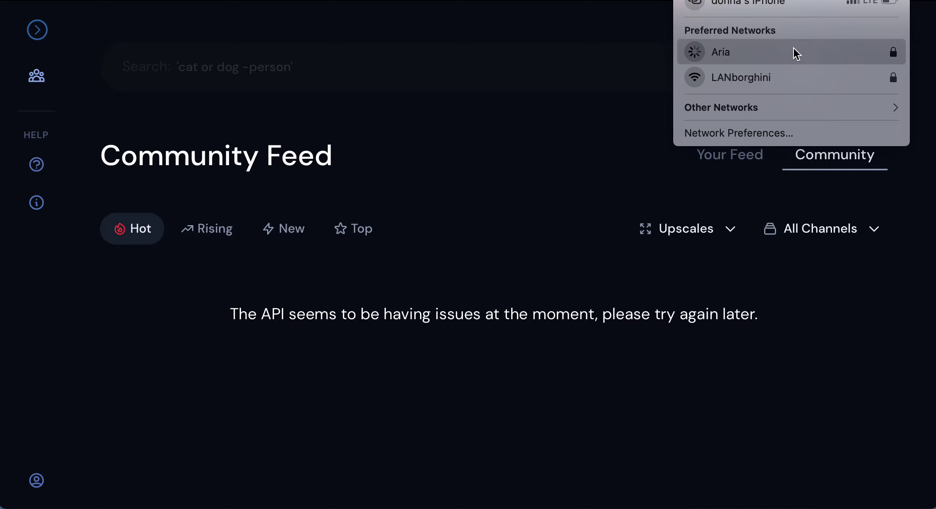
left_click(530, 100)
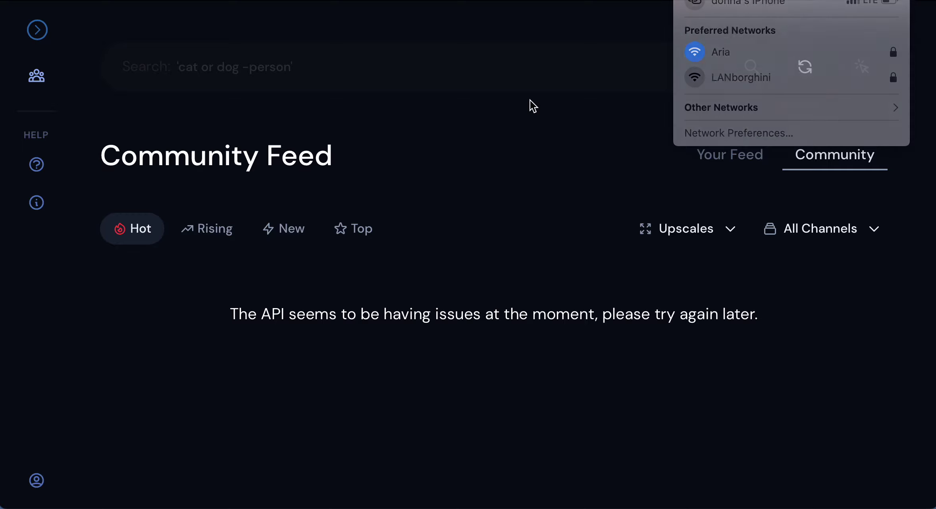
left_click(198, 234)
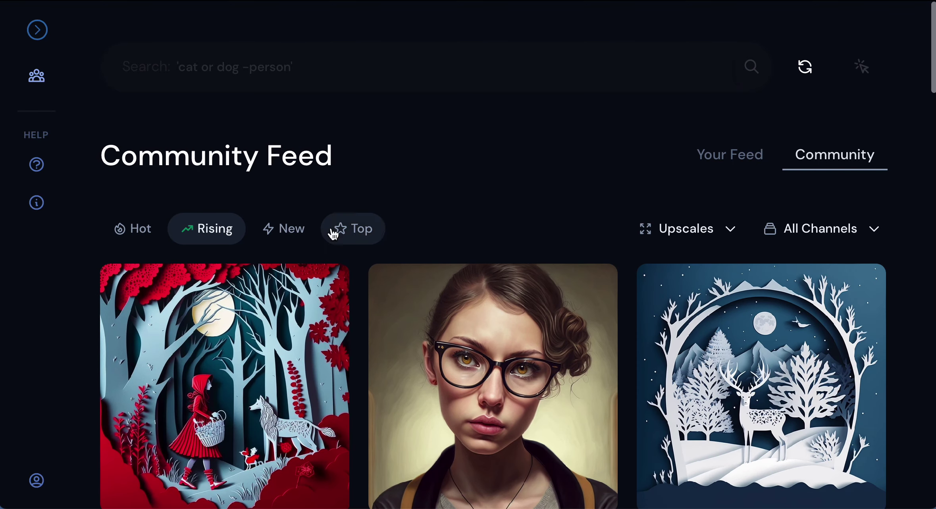
Scroll down the community All feed and read an image's prompt overlay
scroll(471, 183, "down", 4)
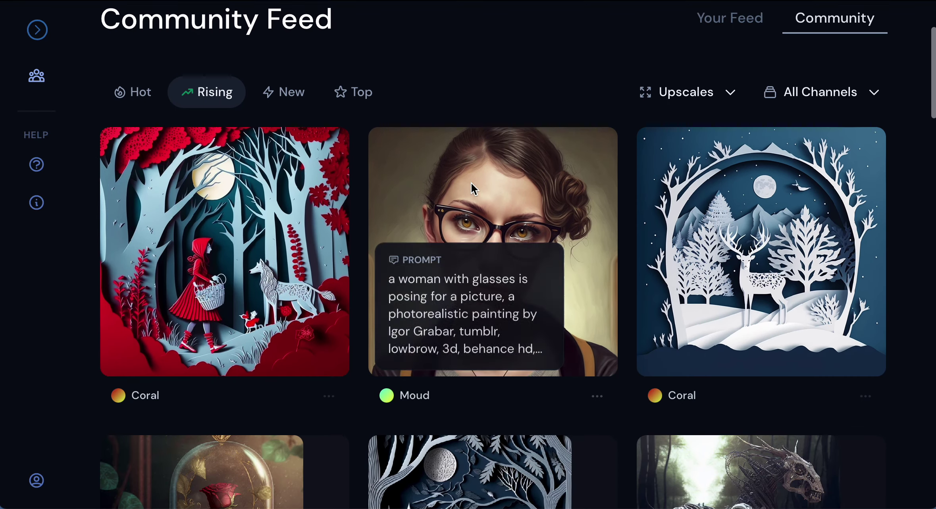
scroll(471, 183, "down", 1)
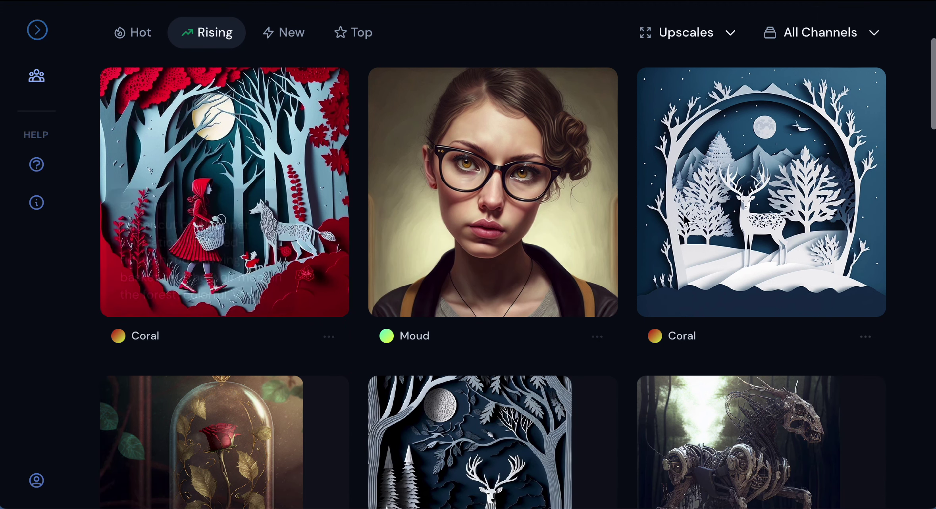
scroll(710, 266, "down", 8)
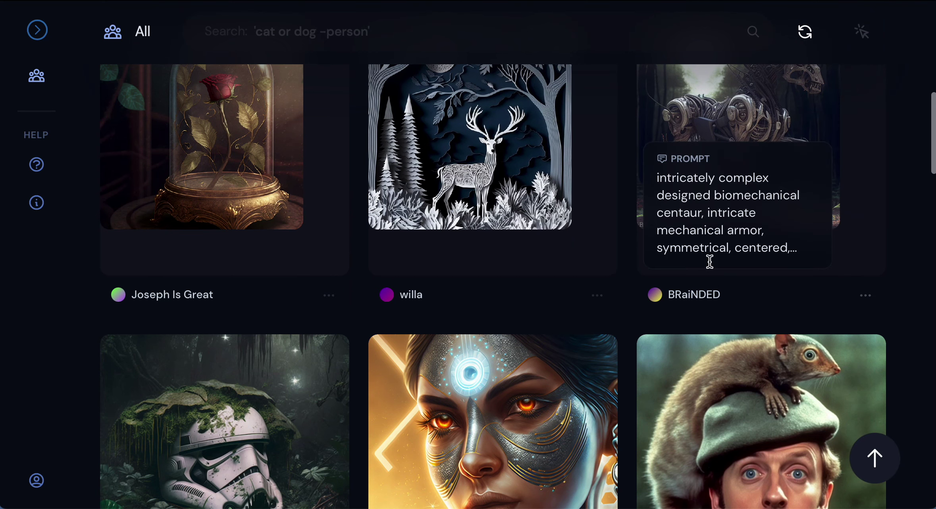
scroll(901, 212, "down", 3)
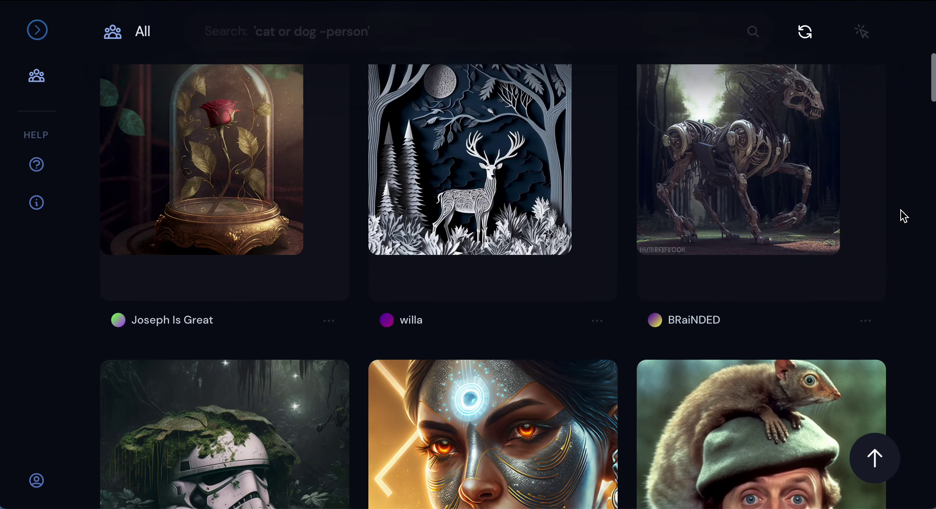
scroll(901, 211, "down", 3)
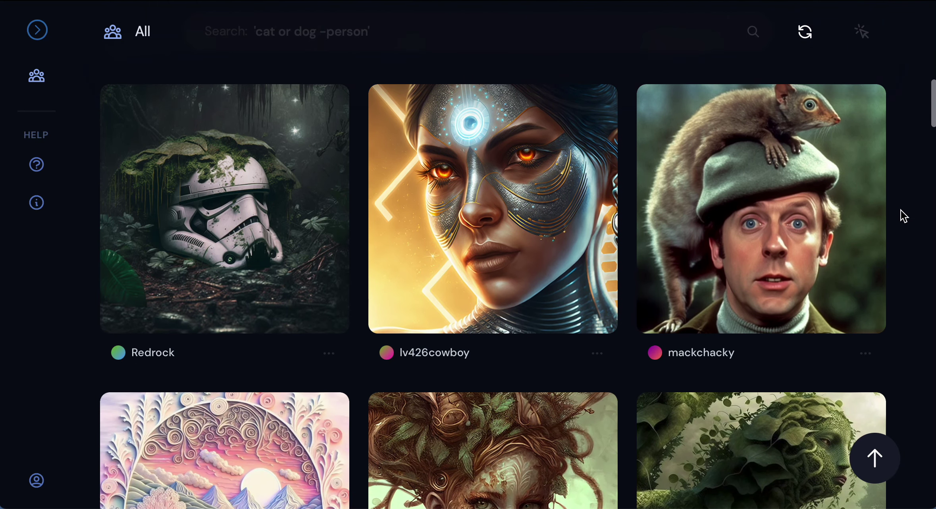
scroll(900, 211, "down", 4)
scroll(900, 210, "down", 2)
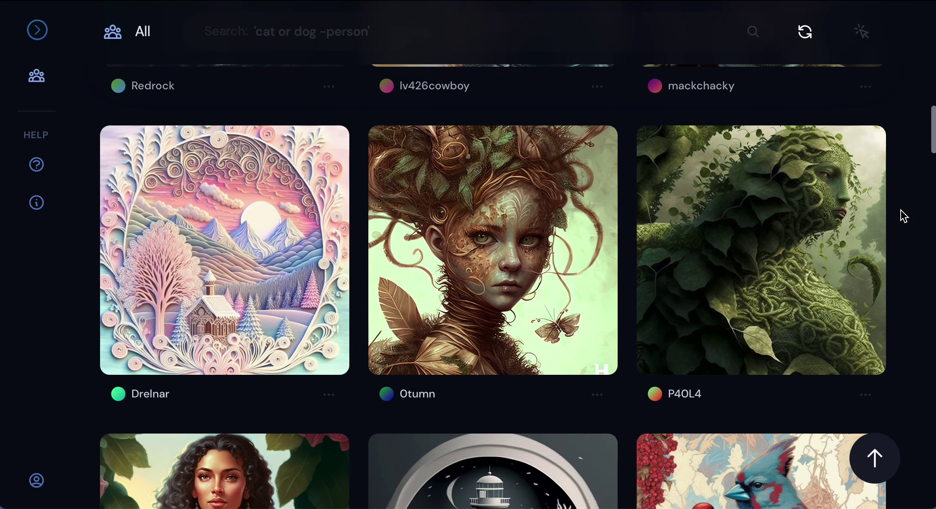
scroll(901, 210, "down", 2)
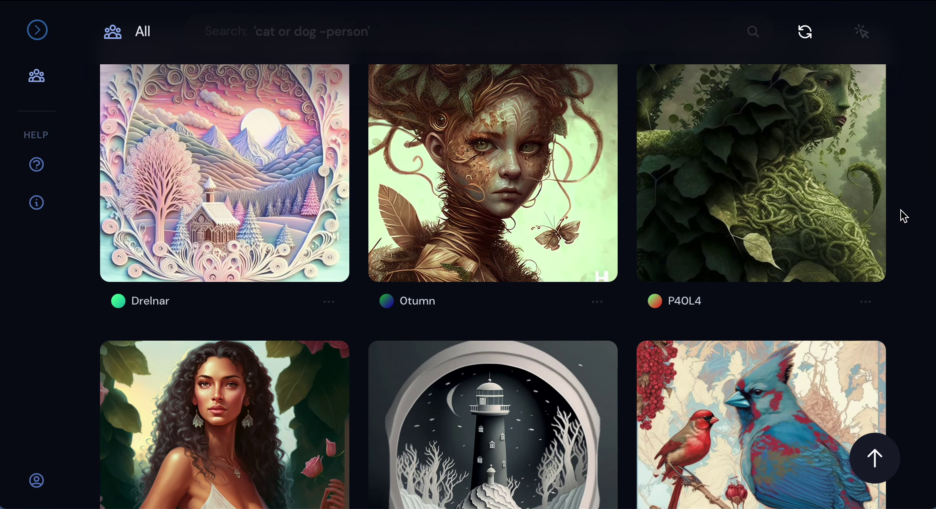
scroll(901, 210, "down", 4)
scroll(901, 210, "down", 2)
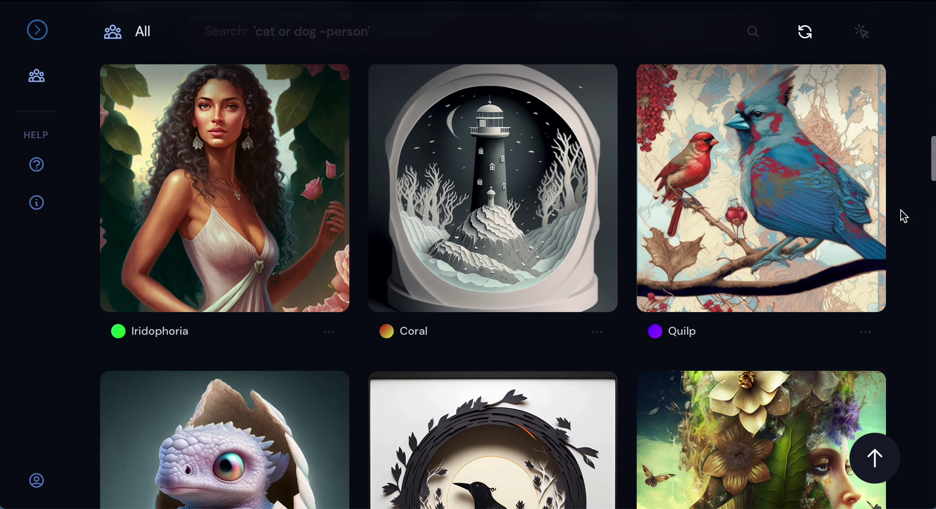
scroll(901, 210, "down", 2)
scroll(901, 210, "down", 2)
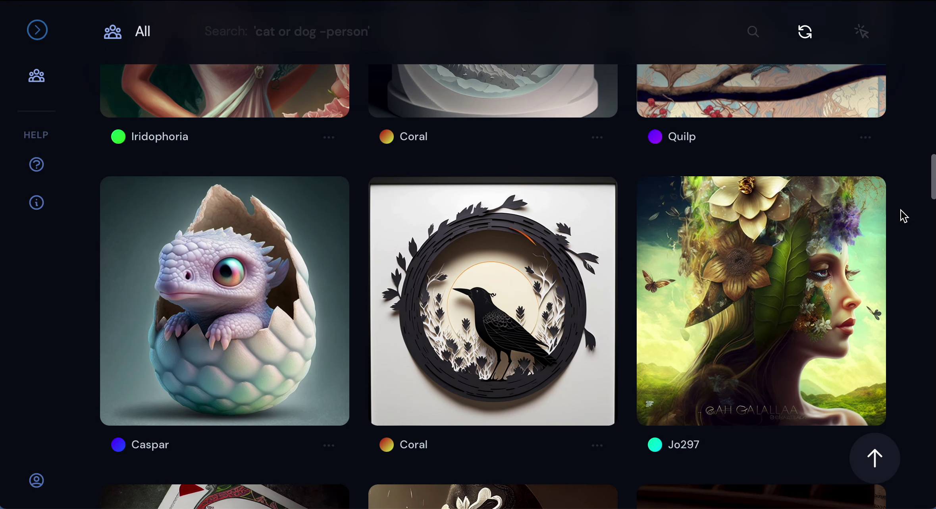
mouse_move(852, 322)
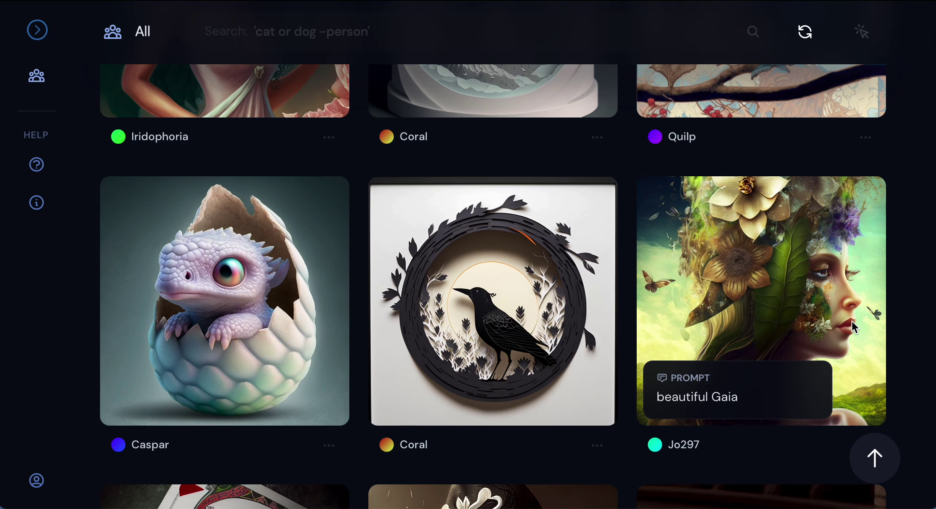
Browse further down the feed, then open the Community Showcase gallery
scroll(852, 322, "down", 6)
scroll(852, 321, "down", 18)
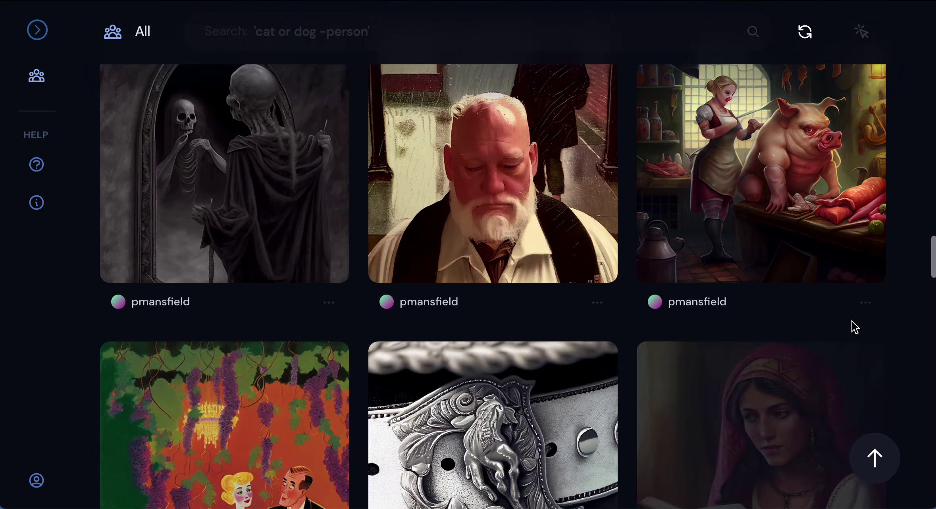
scroll(855, 327, "down", 12)
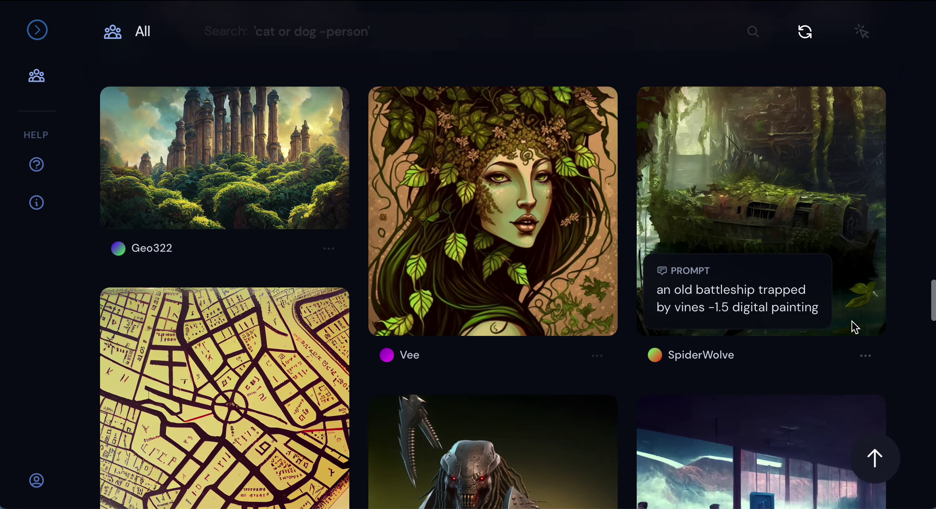
scroll(855, 327, "down", 12)
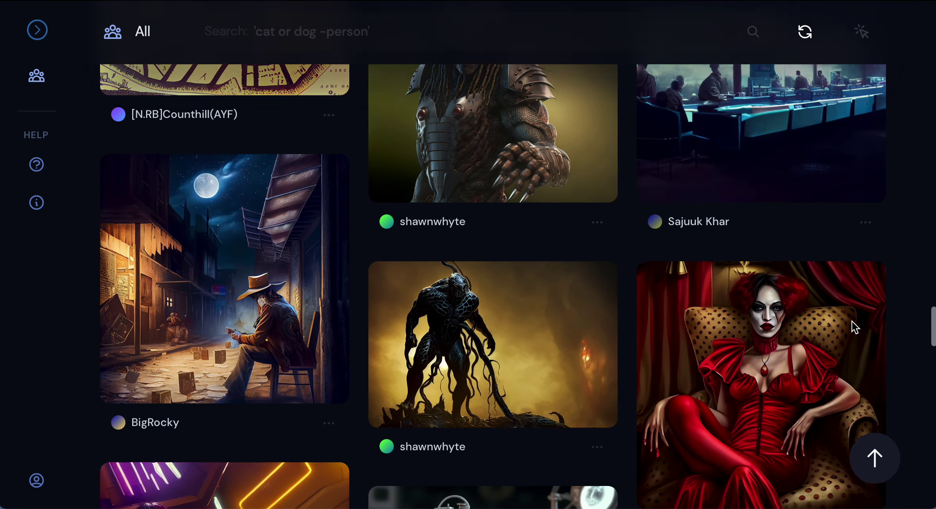
scroll(852, 321, "down", 11)
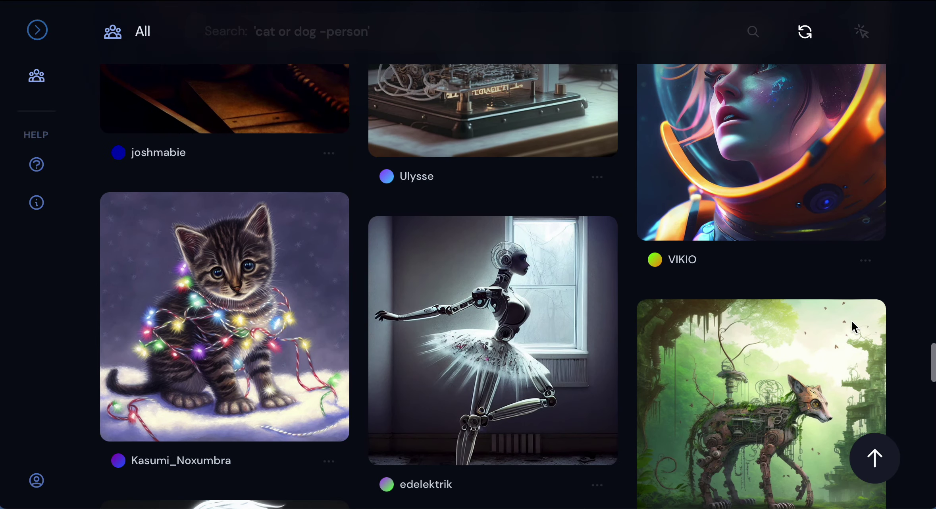
scroll(852, 321, "down", 12)
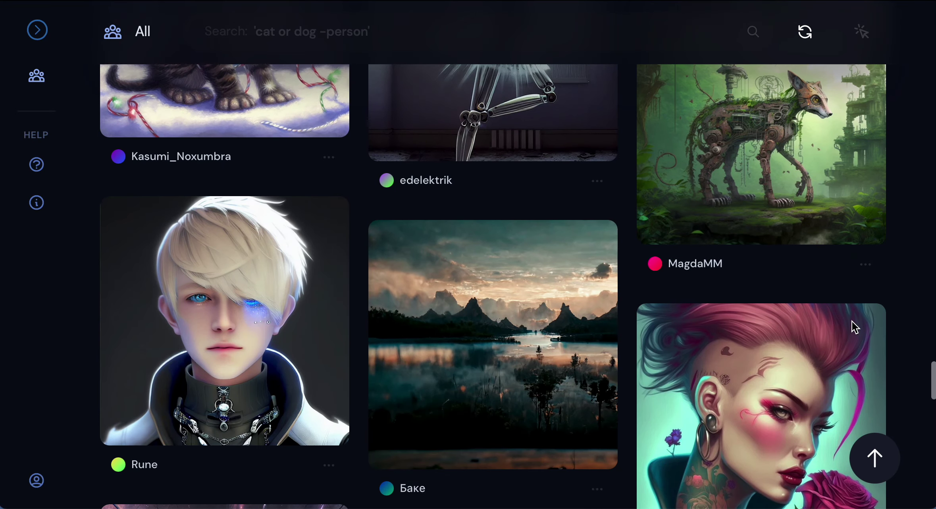
scroll(855, 327, "down", 9)
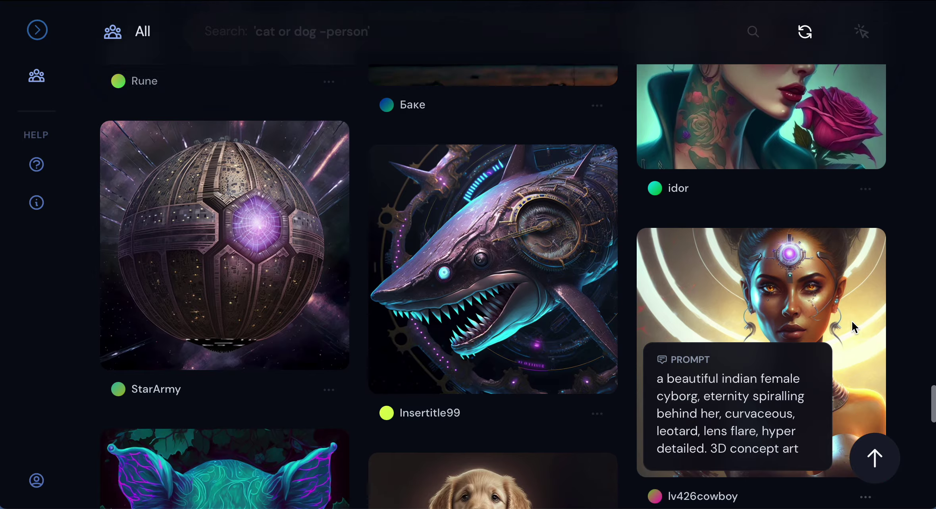
scroll(855, 327, "down", 12)
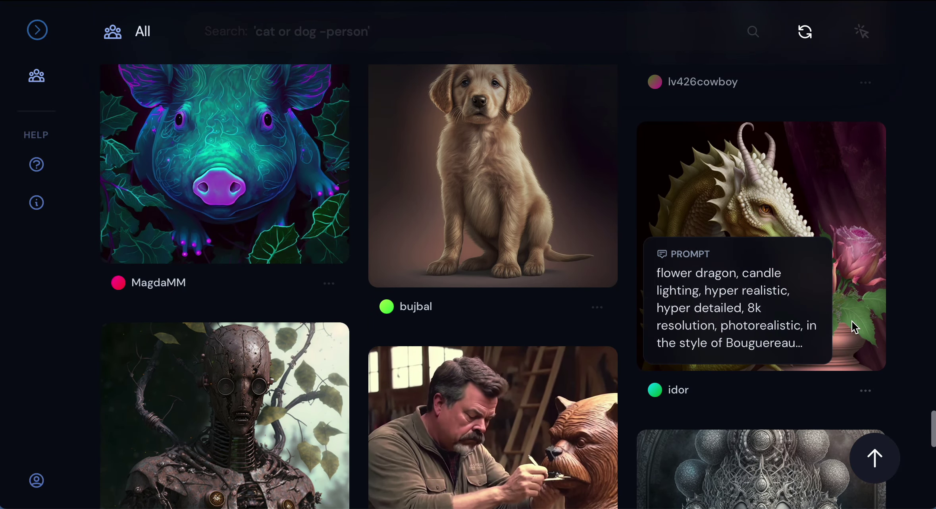
scroll(855, 327, "down", 15)
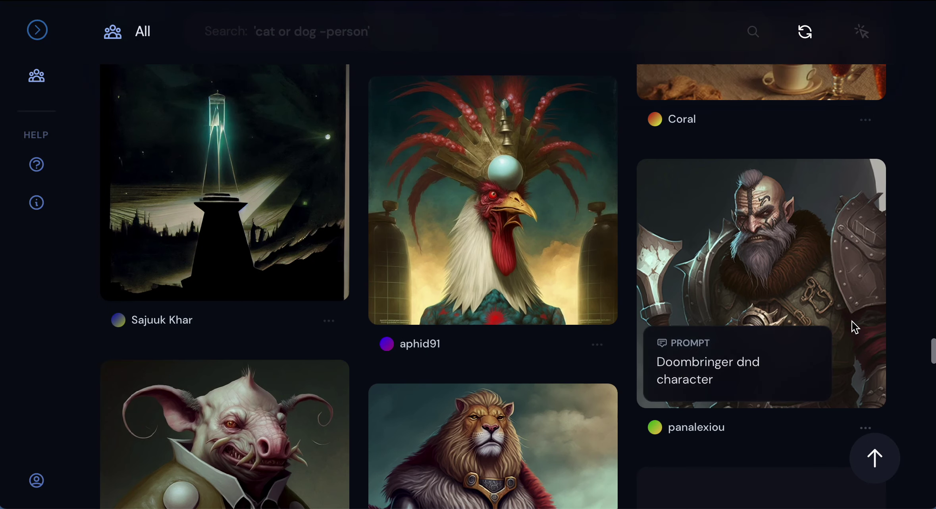
mouse_move(308, 99)
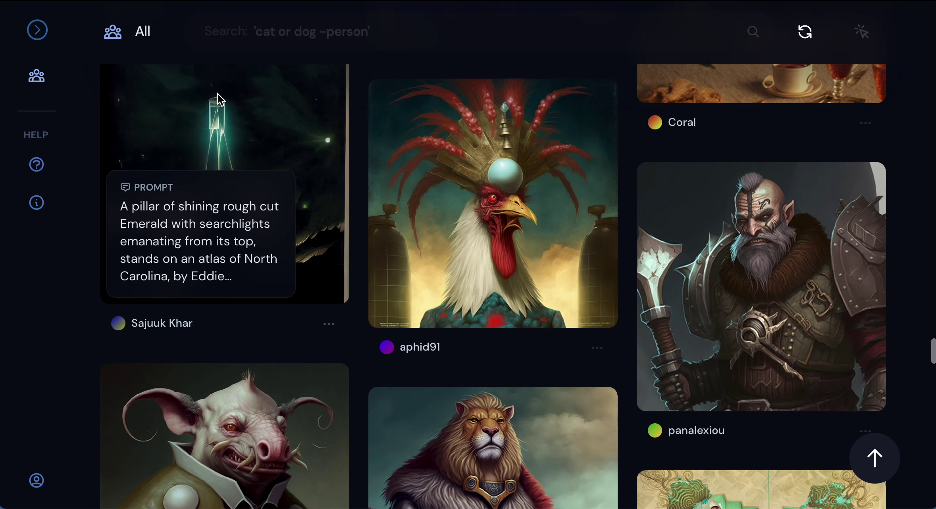
scroll(218, 98, "up", 15)
left_click(45, 78)
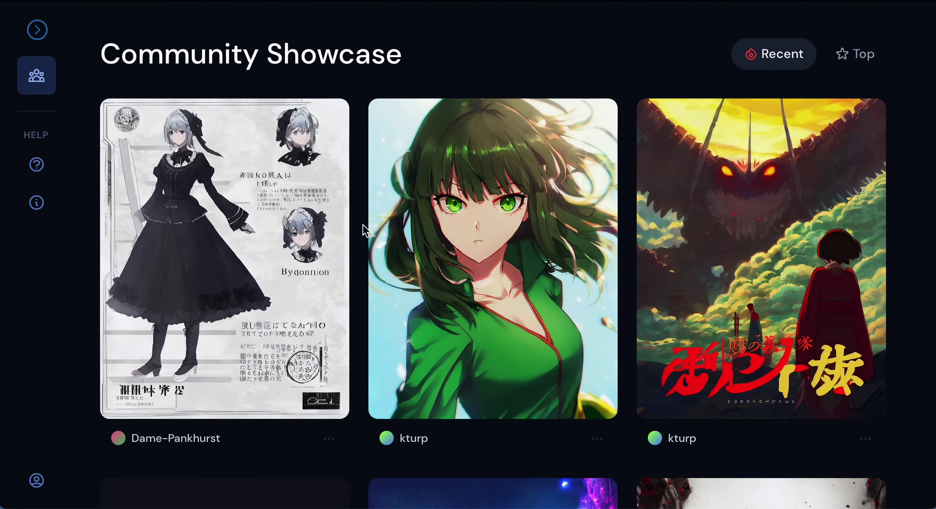
Browse the Recent Community Showcase gallery, then switch it to the Top images
mouse_move(176, 129)
scroll(320, 209, "down", 1)
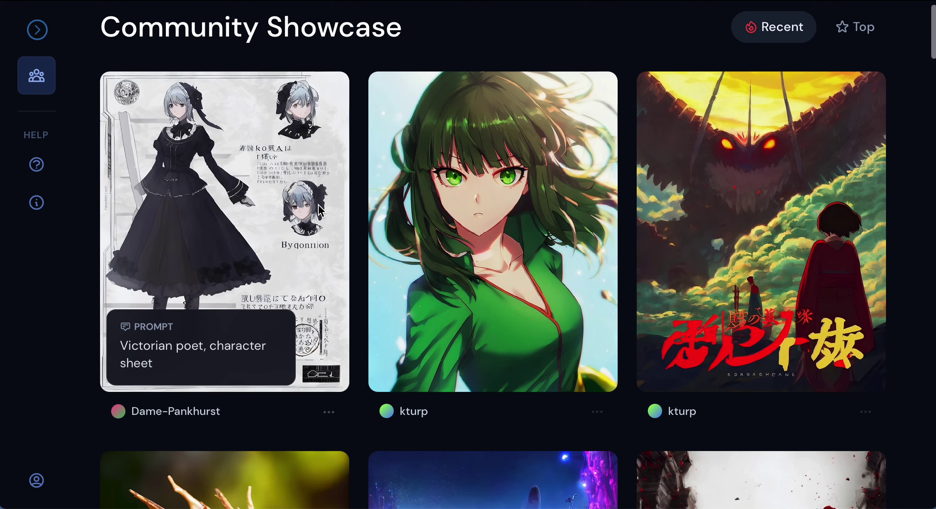
scroll(320, 210, "down", 8)
mouse_move(319, 209)
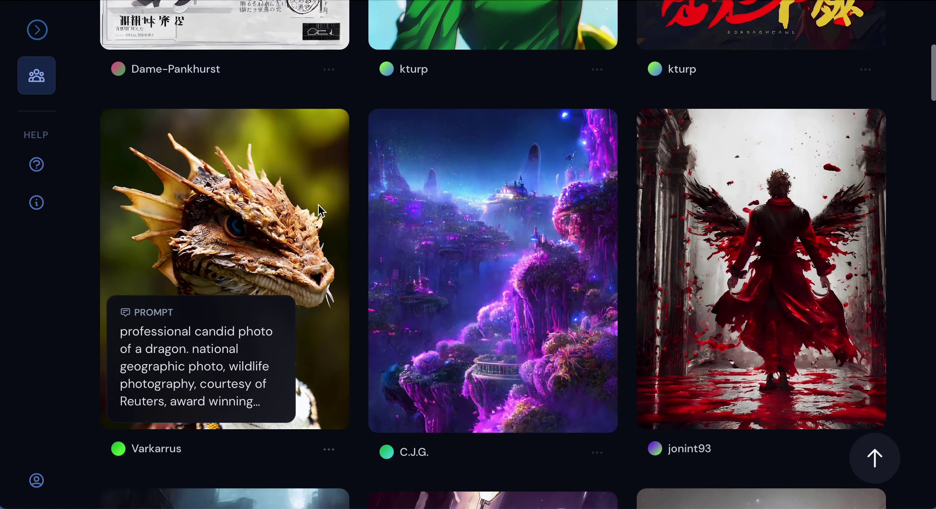
scroll(320, 209, "down", 11)
scroll(320, 209, "up", 9)
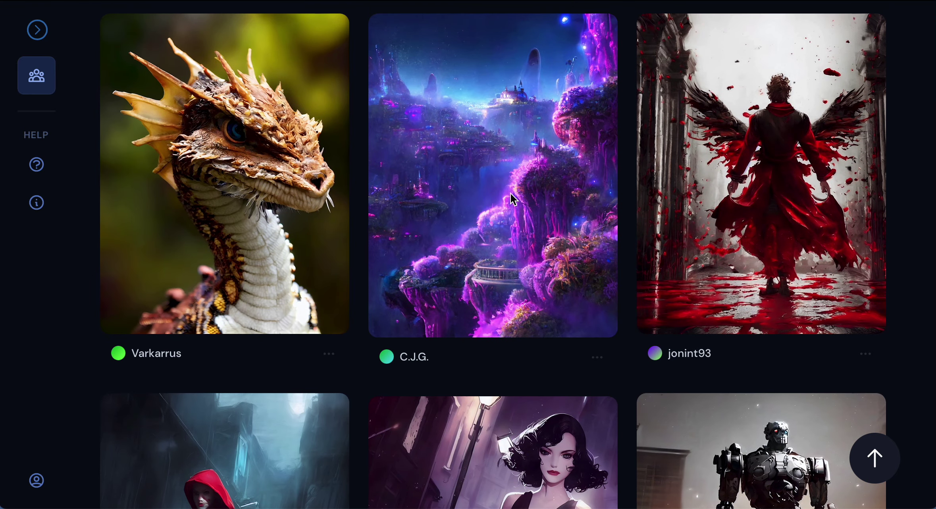
mouse_move(513, 199)
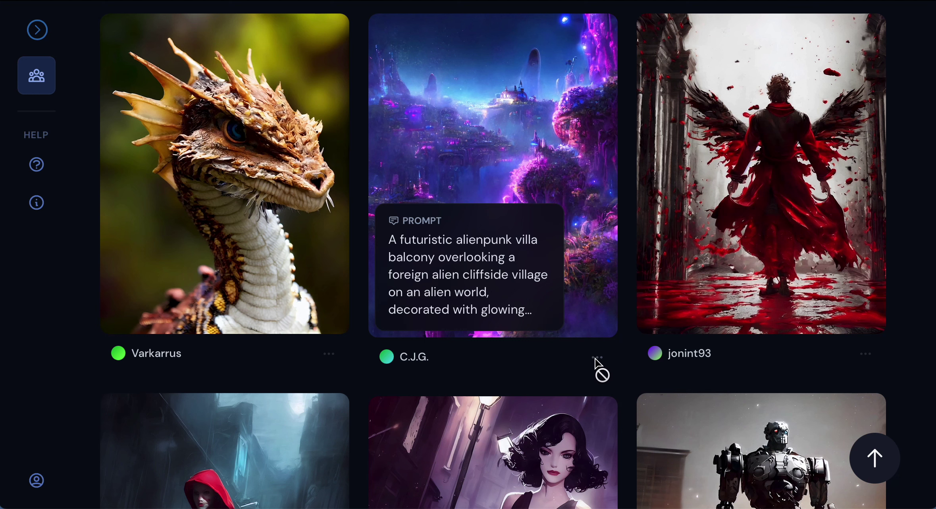
scroll(596, 360, "down", 1)
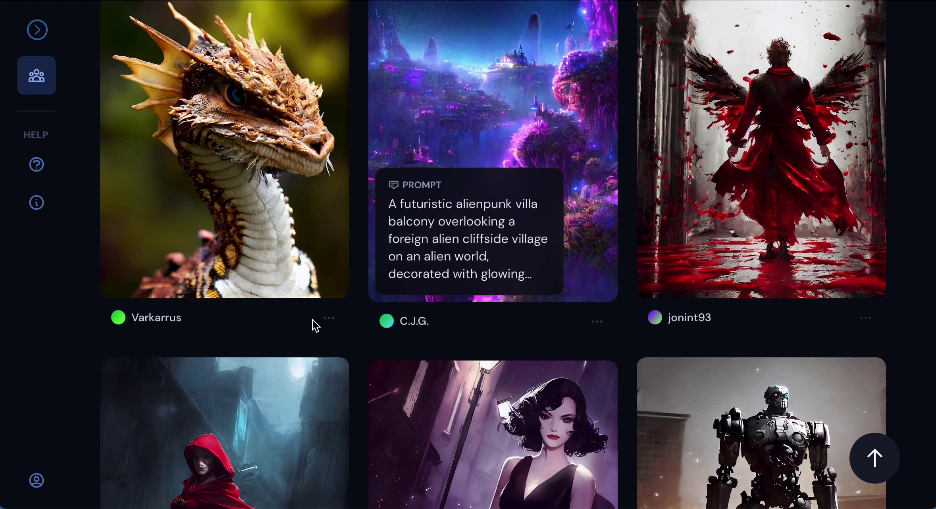
scroll(183, 109, "up", 10)
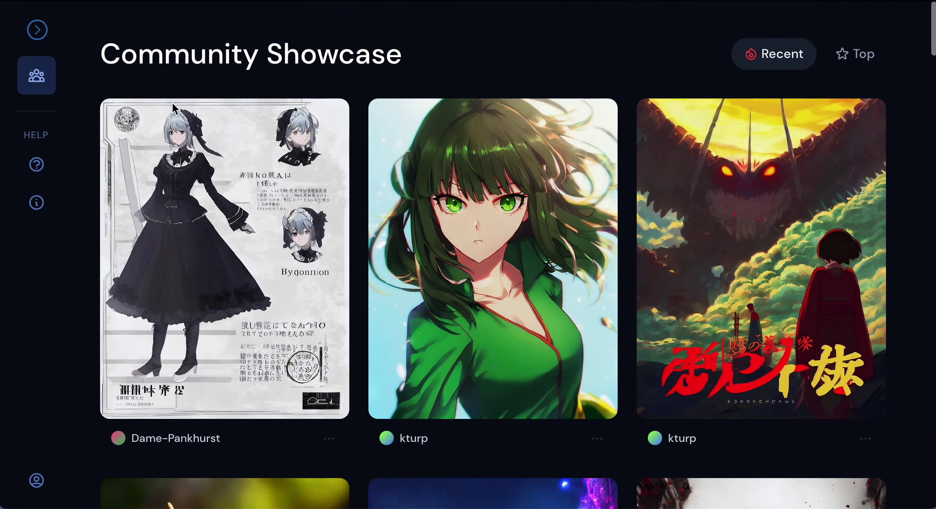
left_click(852, 63)
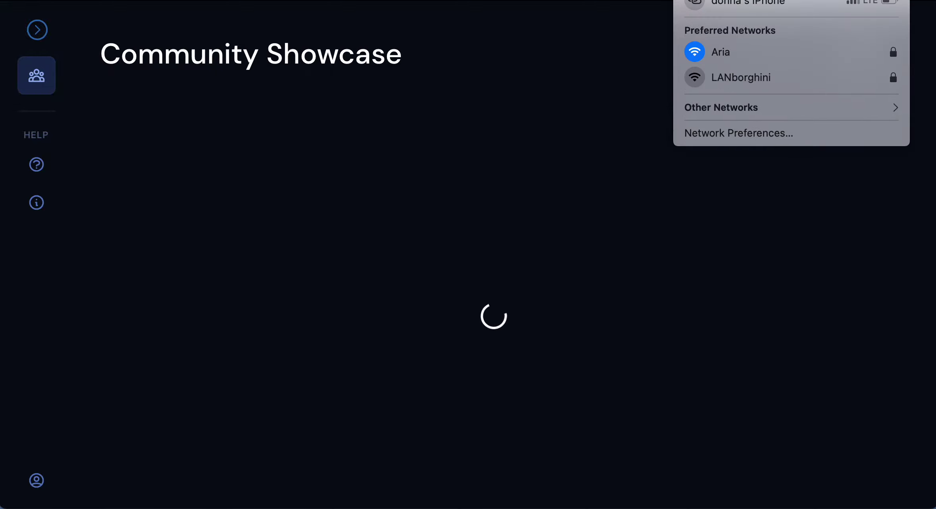
Select and copy the full prompt text of zx_JB's flowerpunk swimming-pool image
left_click(38, 30)
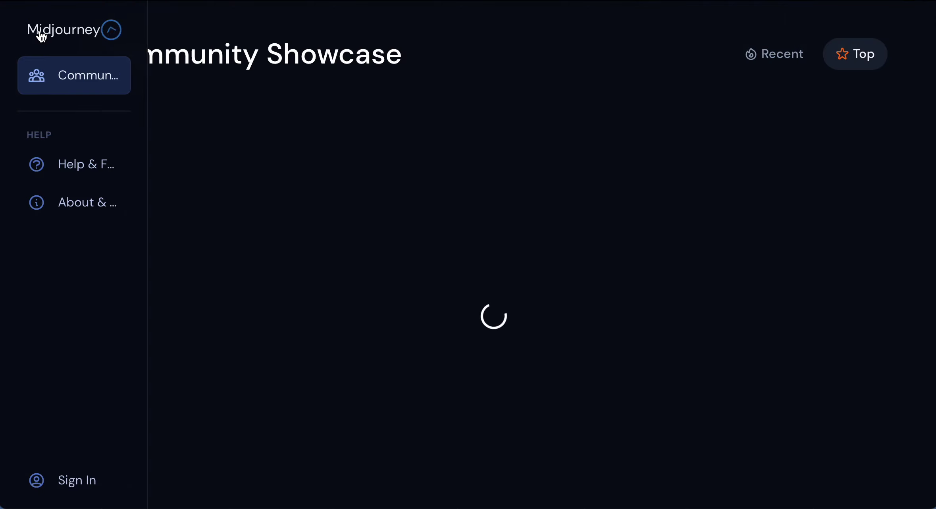
left_click(176, 30)
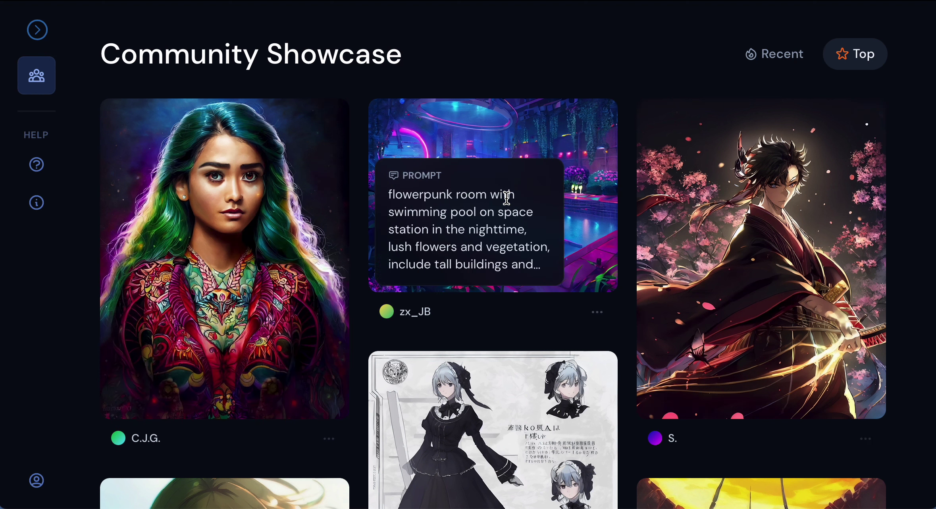
mouse_move(586, 318)
left_click_drag(389, 198, 502, 247)
left_click(502, 246)
triple_click(539, 269)
key("super+c")
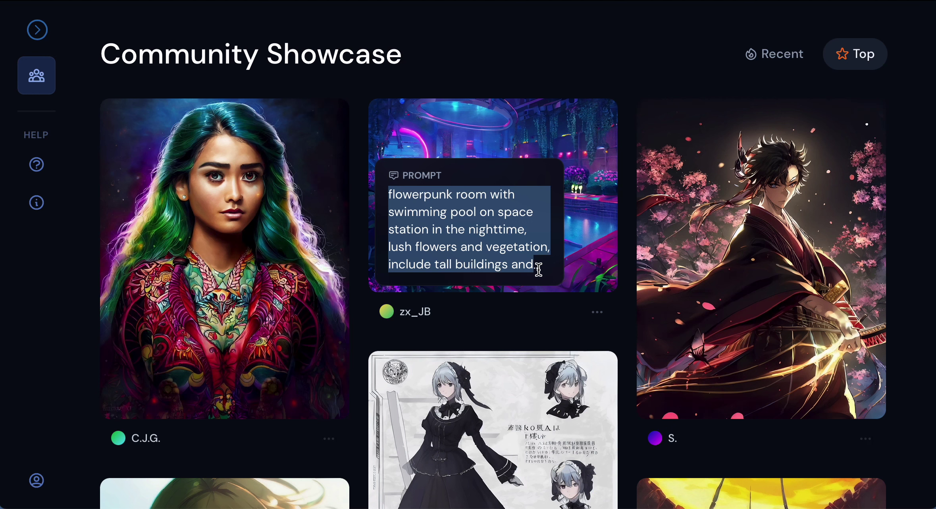
left_click(410, 314)
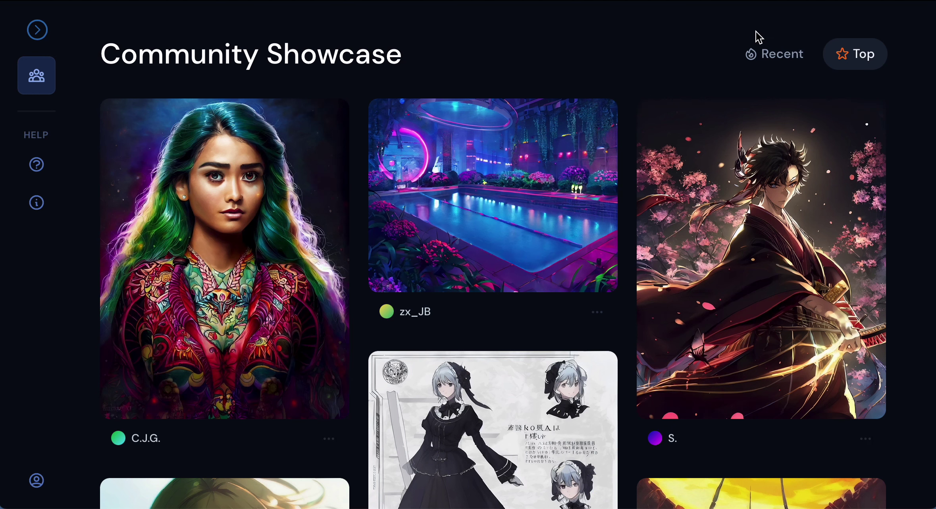
Submit /imagine in newbies-21 with the pasted flowerpunk pool prompt
key("super+Tab")
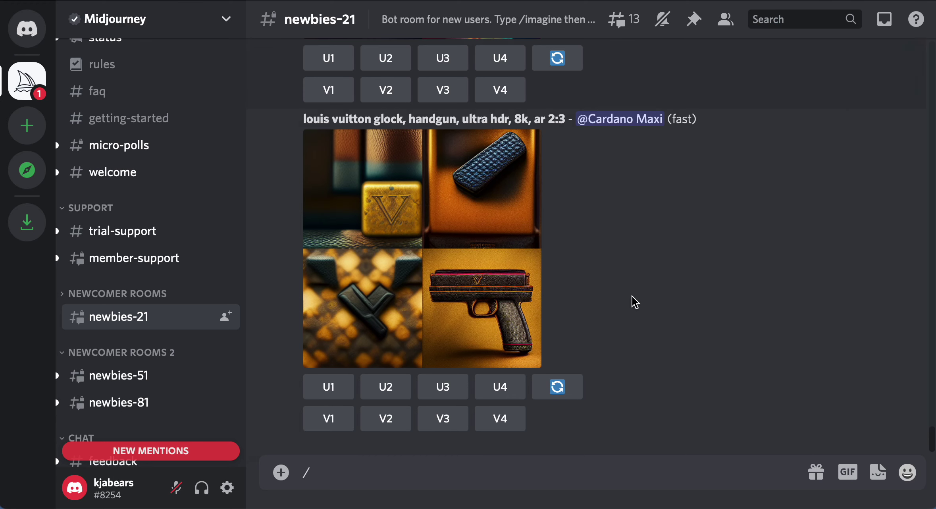
left_click(399, 476)
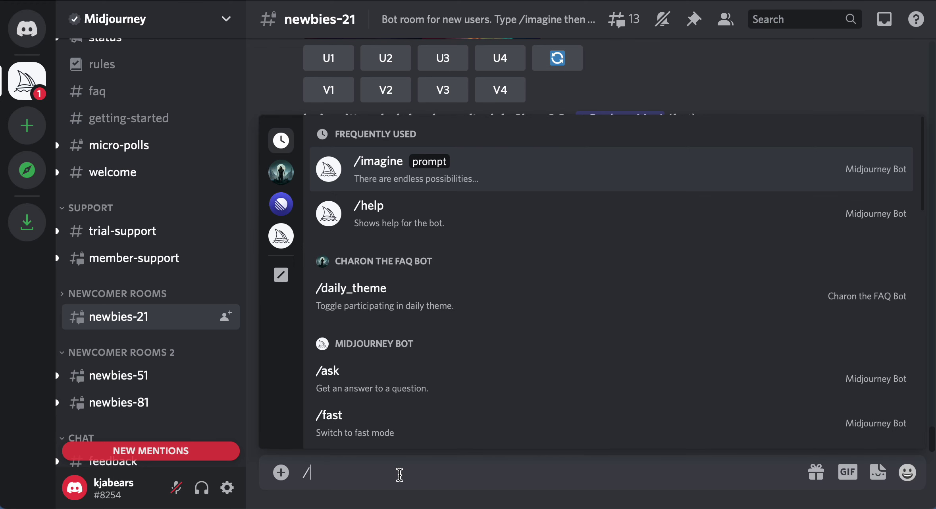
type("imagin")
key("Tab")
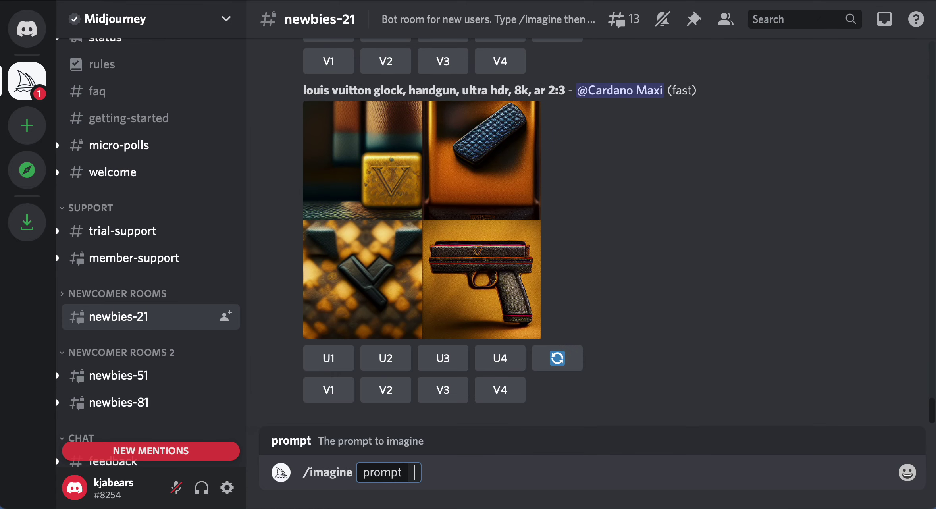
key("super+v")
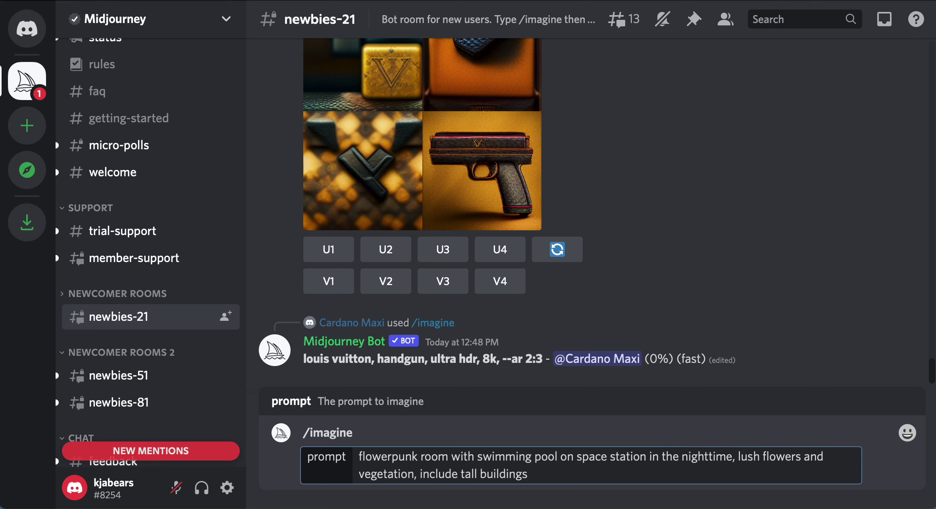
key("Return")
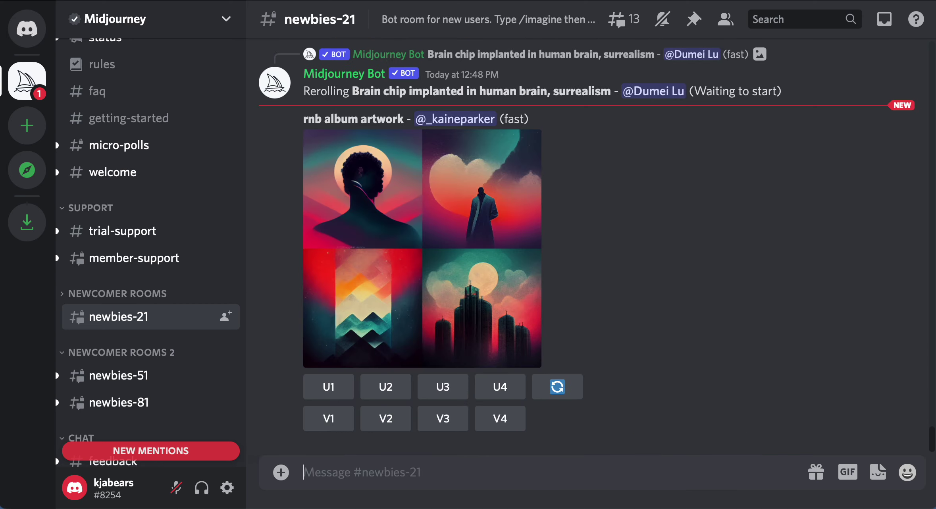
scroll(600, 337, "up", 5)
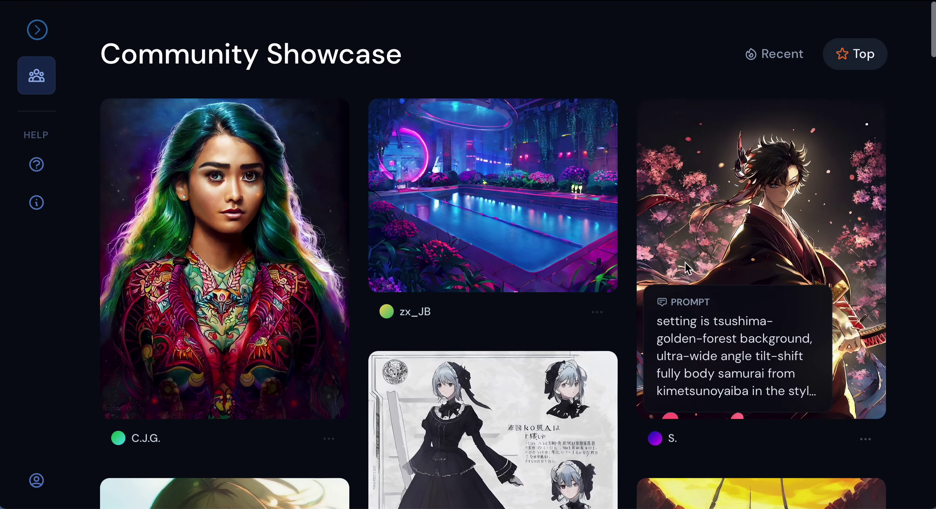
Sign in with Discord and scroll the profile gallery of bunny and purple rabbit generations
left_click(35, 32)
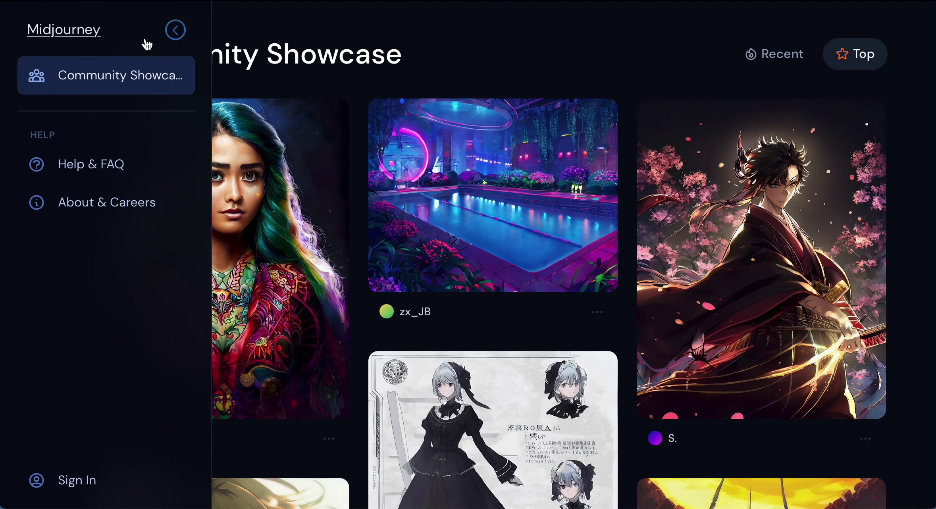
left_click(175, 31)
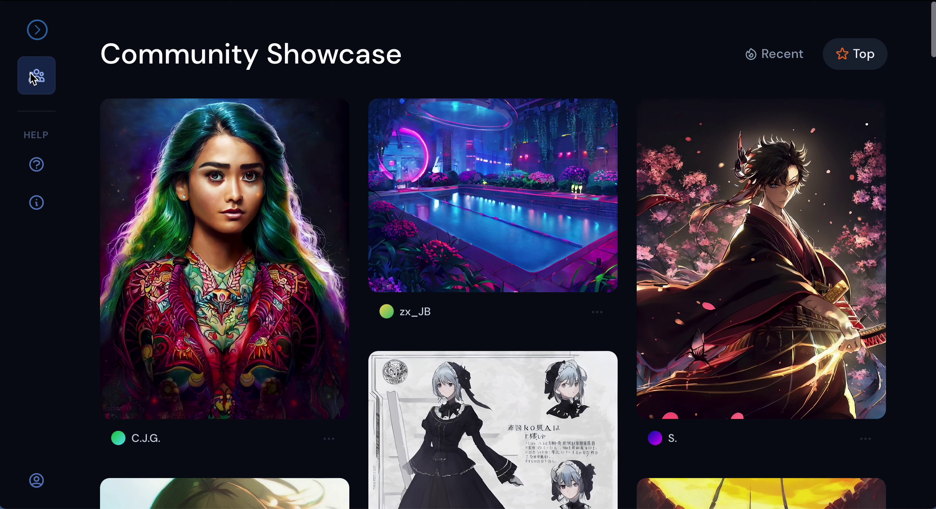
left_click(38, 31)
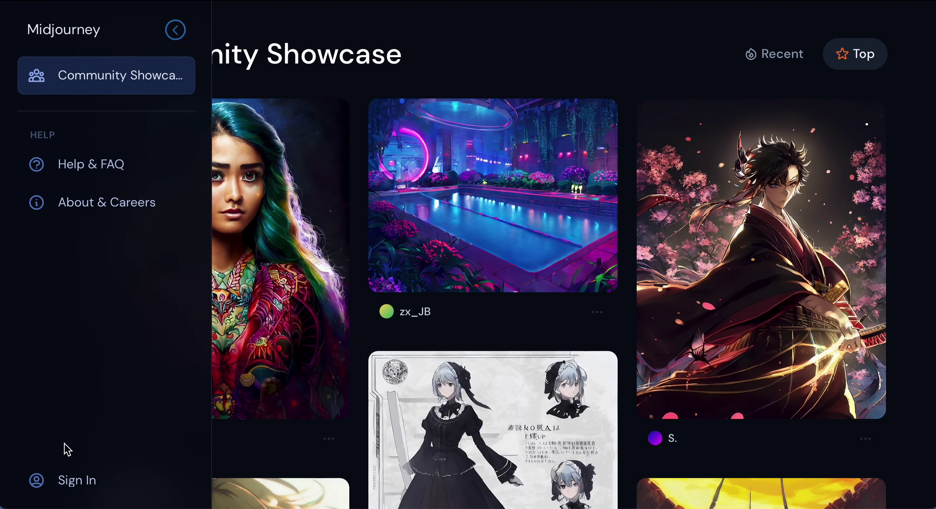
left_click(82, 483)
left_click(518, 338)
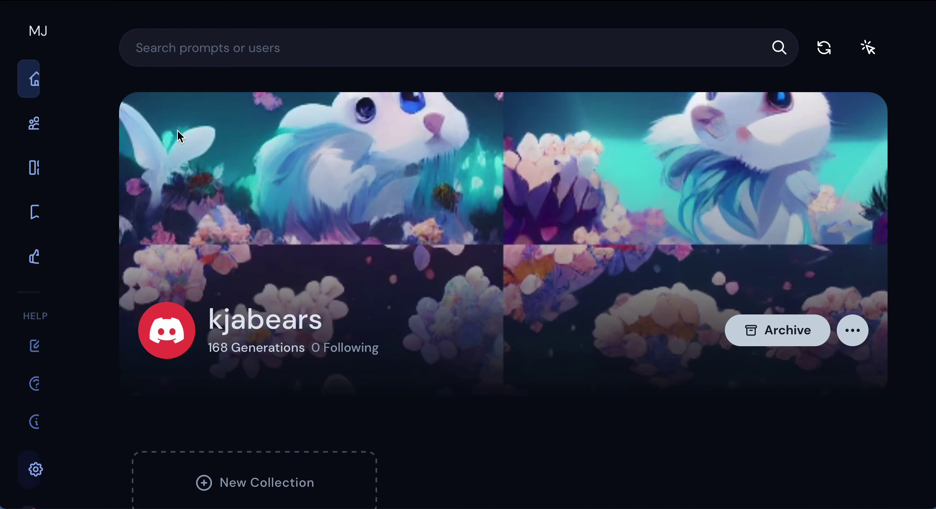
scroll(177, 130, "down", 6)
scroll(177, 131, "down", 3)
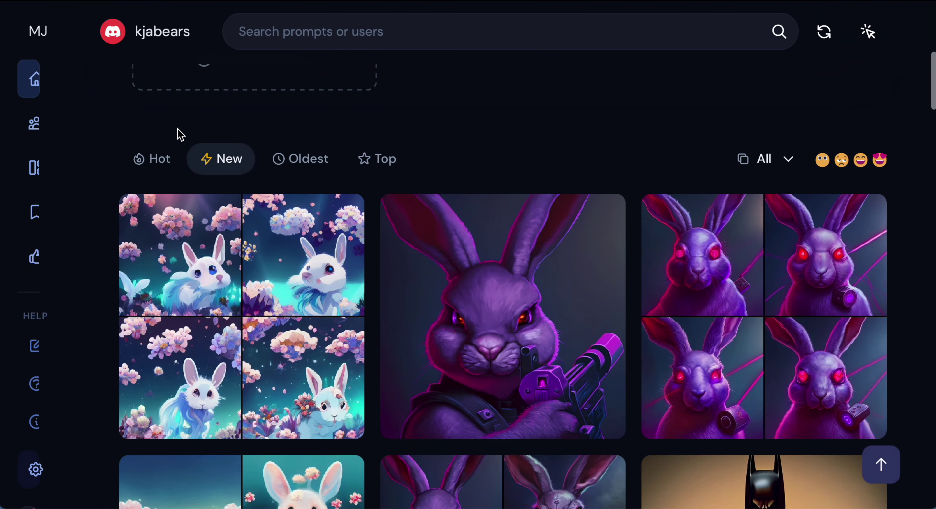
scroll(177, 129, "up", 9)
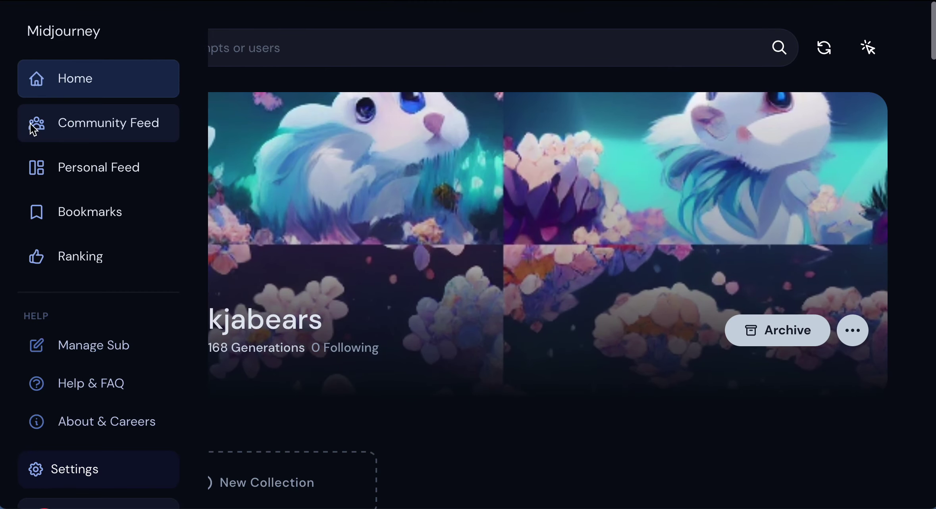
Open the Community Feed sorted by newest and scroll down through it
left_click(30, 124)
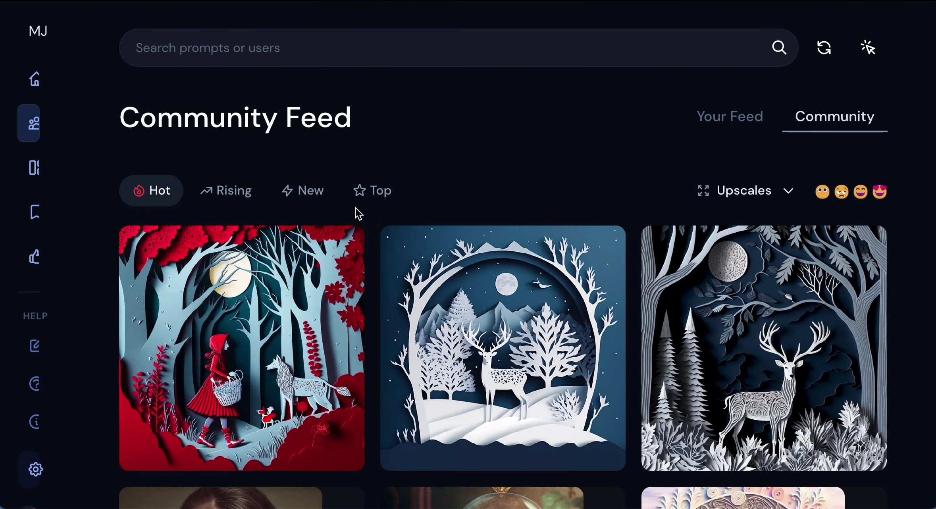
left_click(300, 193)
scroll(588, 218, "down", 1)
scroll(589, 219, "down", 4)
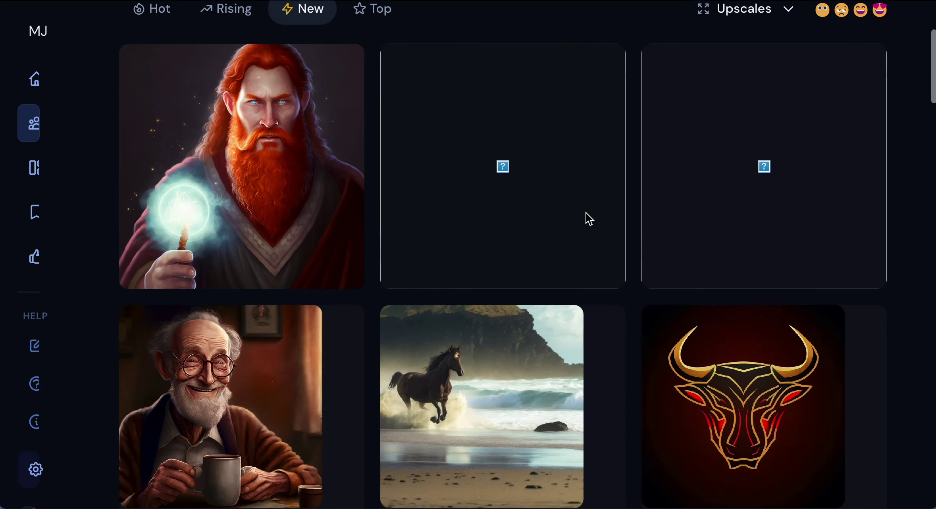
scroll(587, 217, "down", 6)
scroll(587, 213, "down", 6)
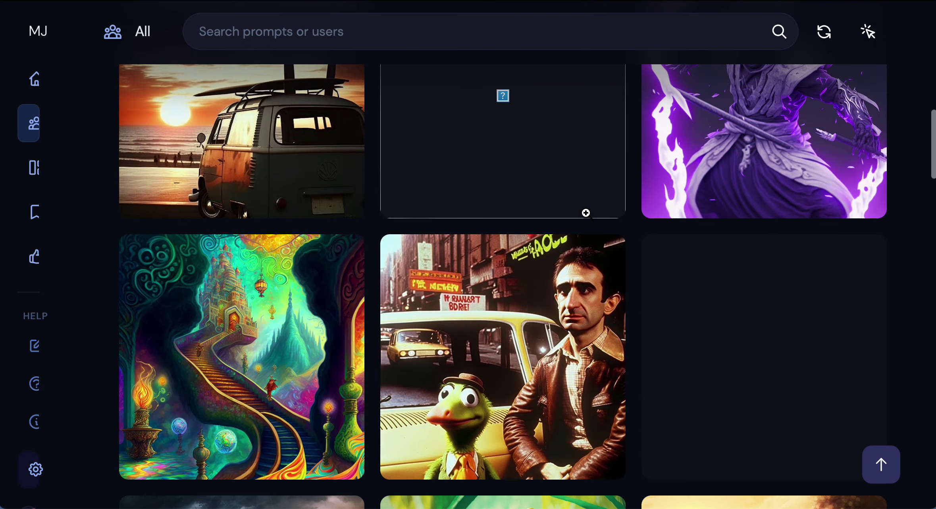
scroll(586, 214, "down", 10)
scroll(587, 213, "up", 8)
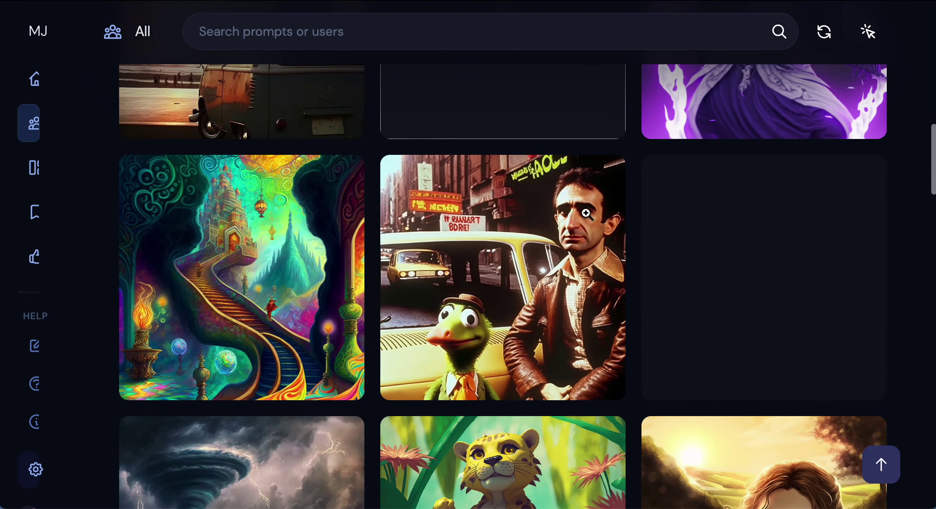
scroll(586, 213, "down", 20)
scroll(586, 213, "down", 20)
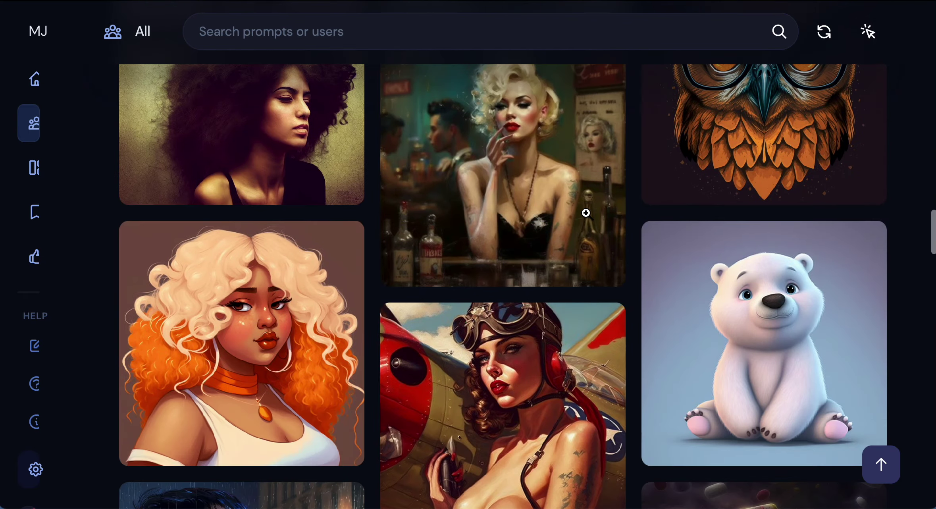
scroll(586, 213, "down", 13)
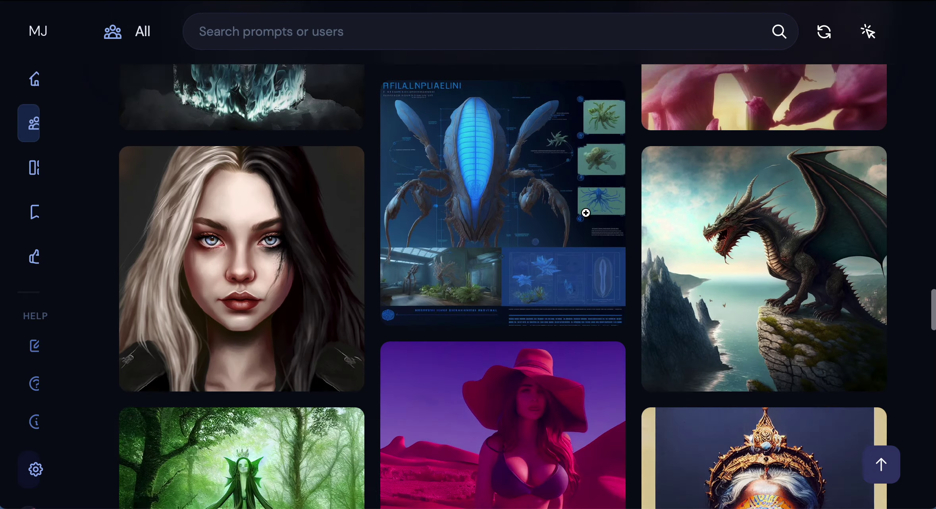
scroll(586, 213, "down", 6)
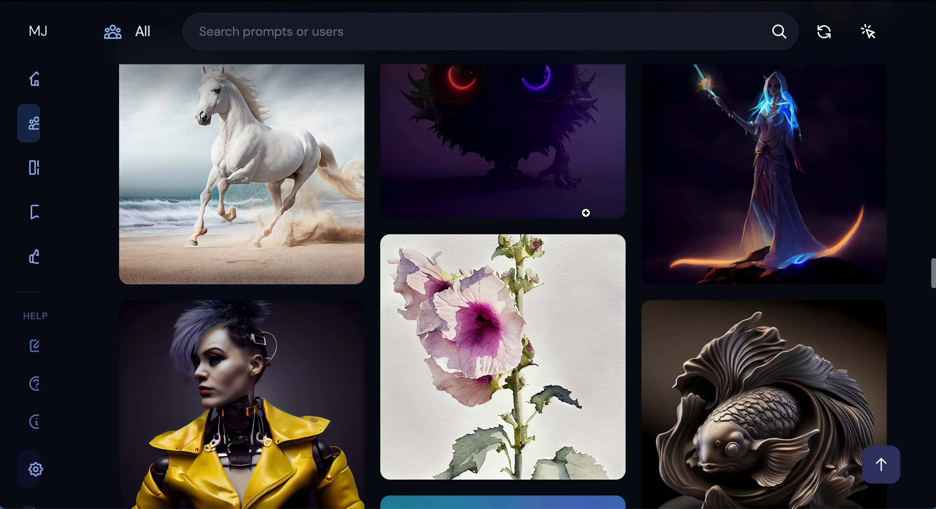
scroll(586, 213, "down", 6)
scroll(586, 213, "down", 1)
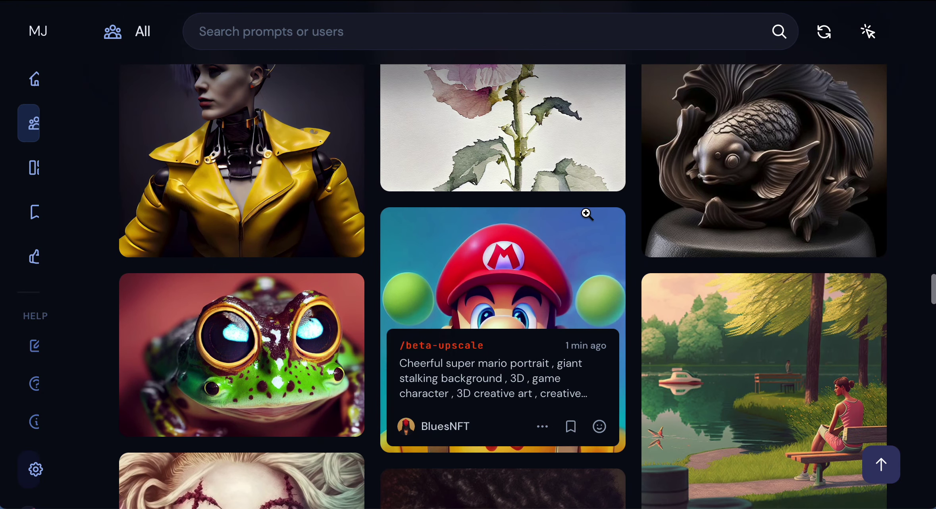
scroll(586, 213, "down", 6)
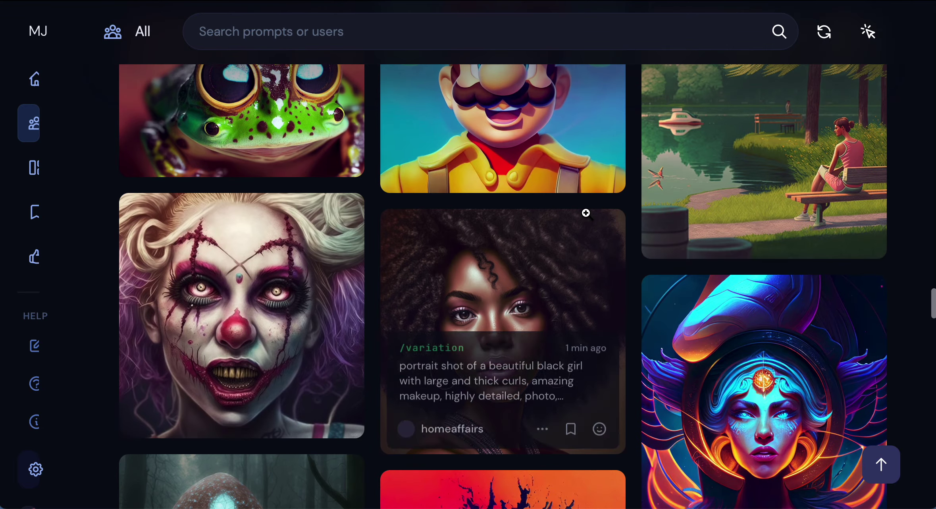
scroll(586, 214, "down", 10)
Scroll further and open the lantern-lit forest fairy image at full size
mouse_move(587, 213)
mouse_move(787, 246)
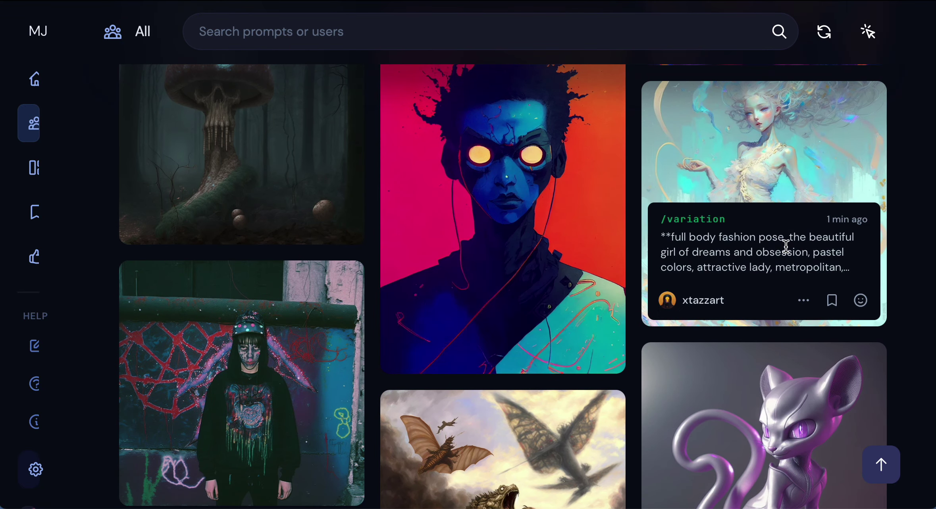
scroll(680, 286, "down", 15)
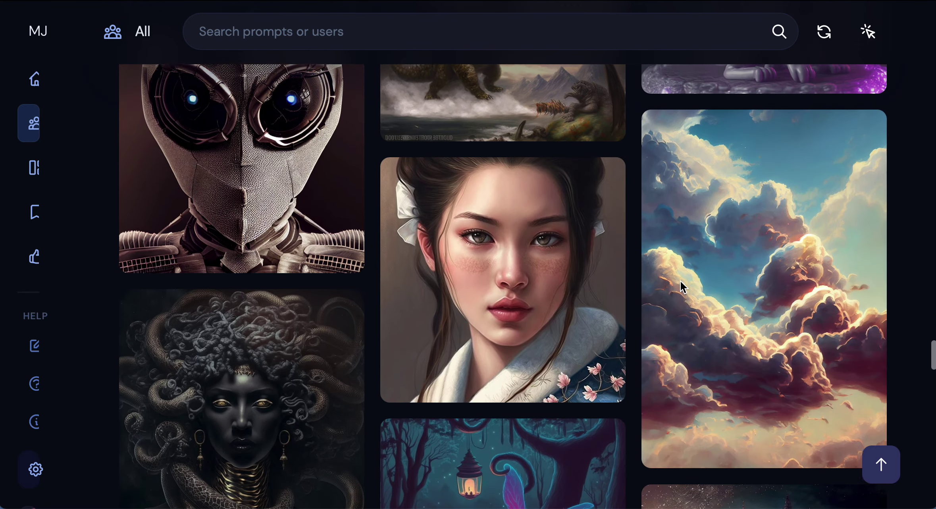
scroll(683, 286, "down", 20)
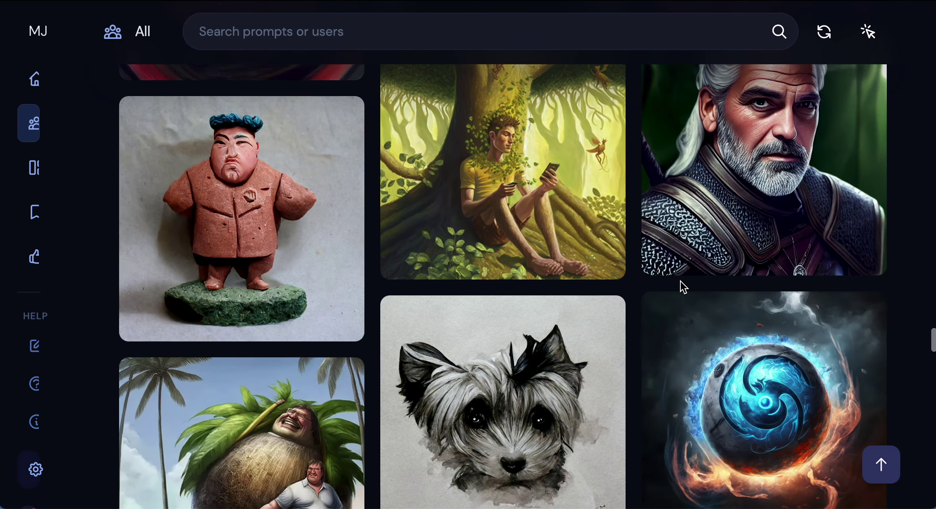
scroll(680, 281, "down", 14)
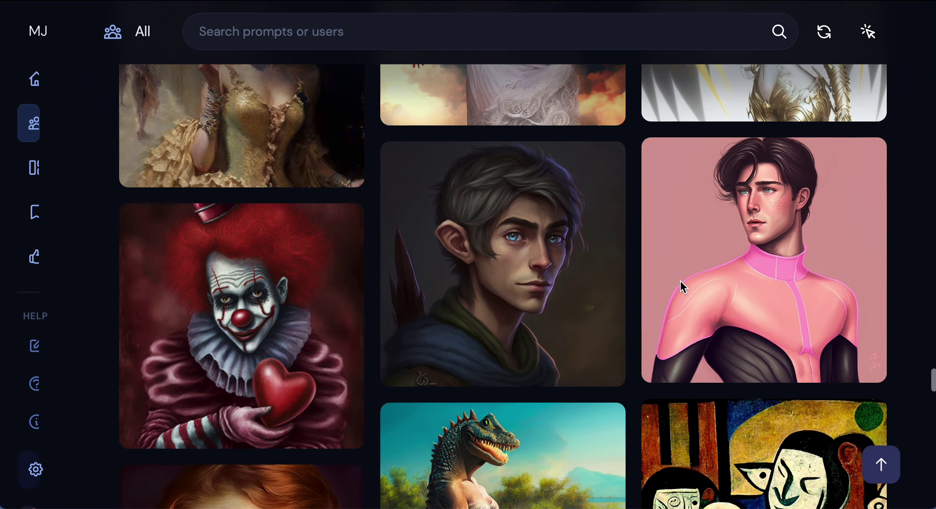
scroll(681, 281, "down", 20)
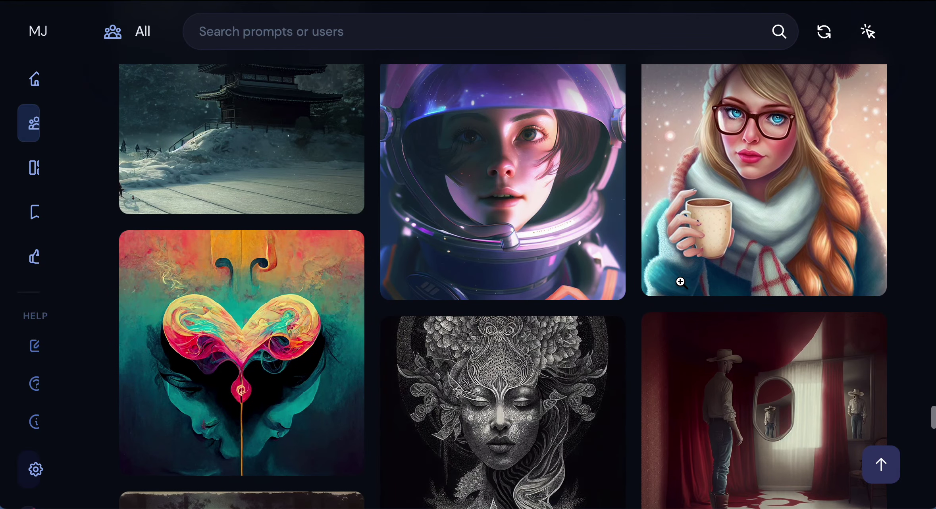
scroll(680, 282, "down", 20)
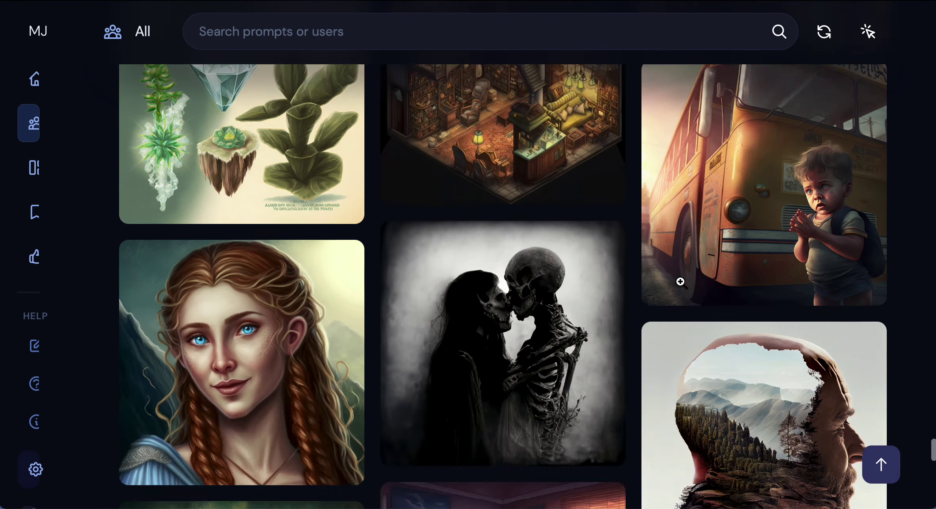
scroll(682, 282, "down", 14)
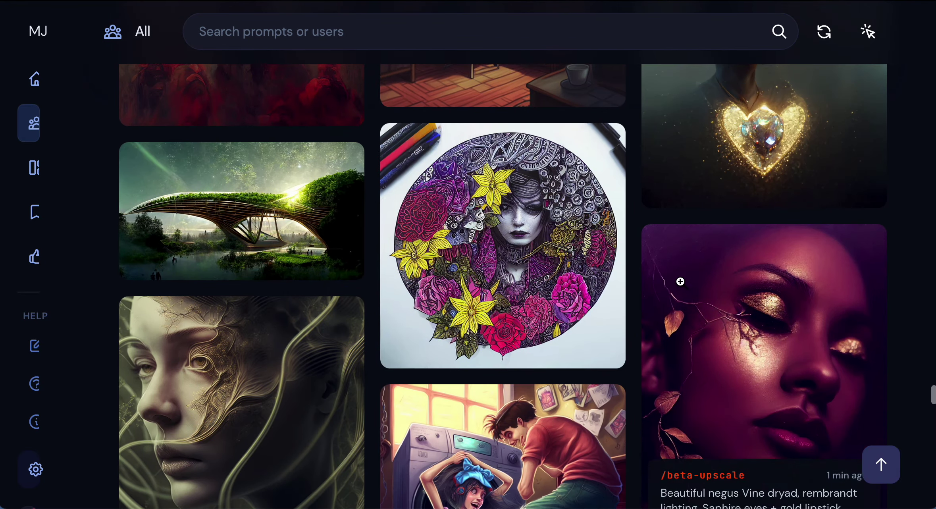
scroll(681, 281, "down", 12)
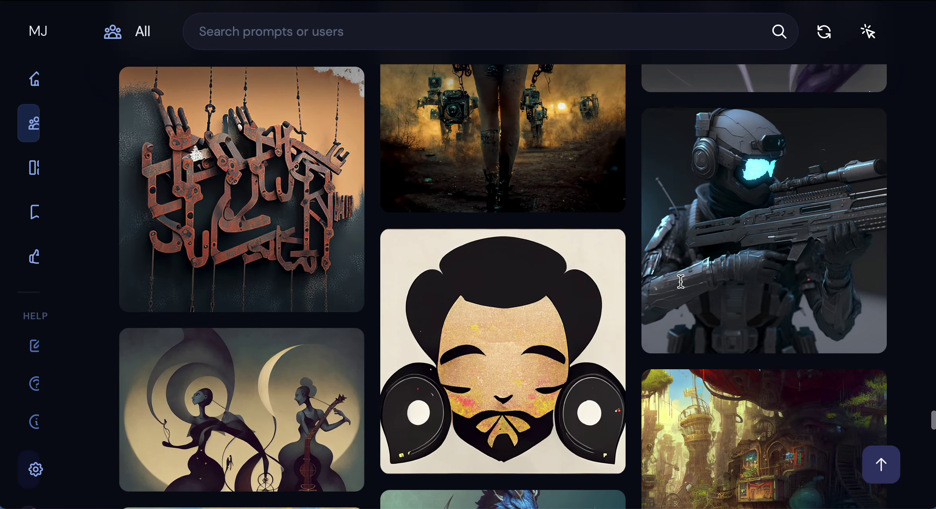
scroll(680, 281, "up", 3)
scroll(680, 281, "down", 20)
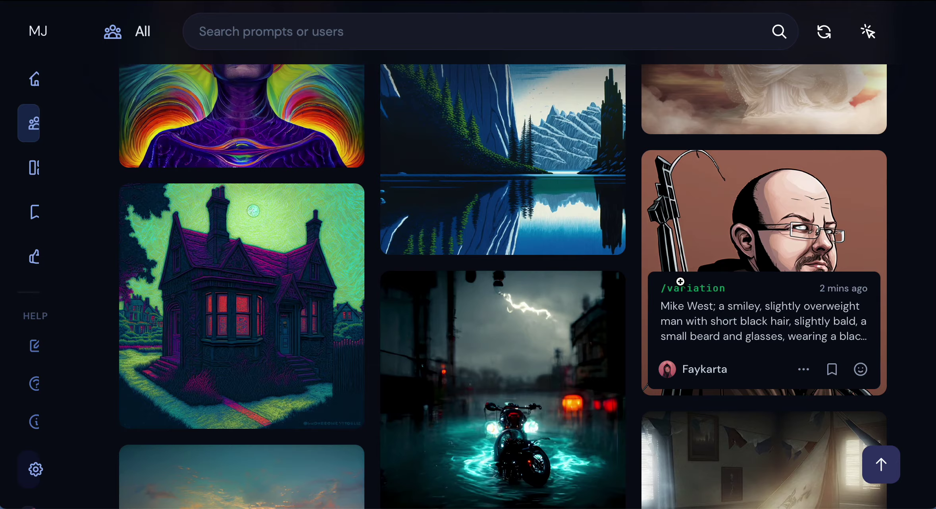
scroll(680, 282, "down", 20)
scroll(682, 283, "up", 10)
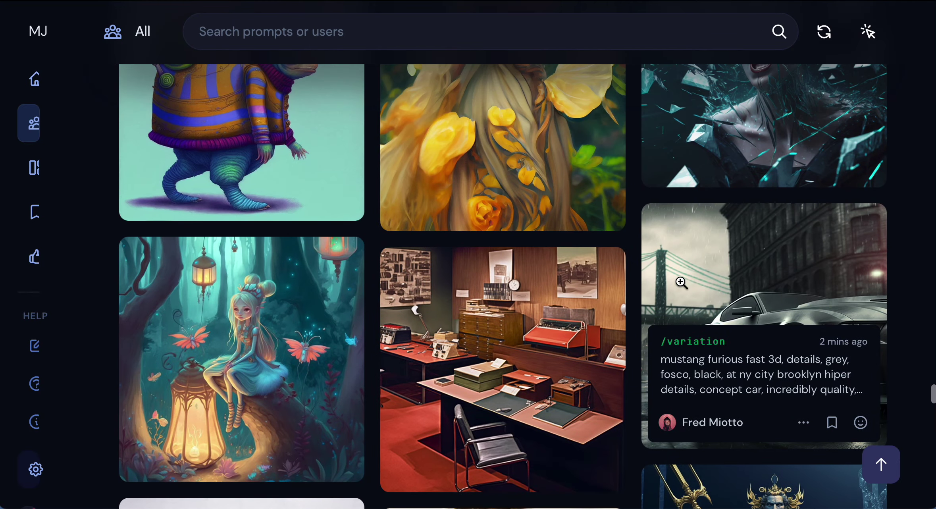
mouse_move(192, 348)
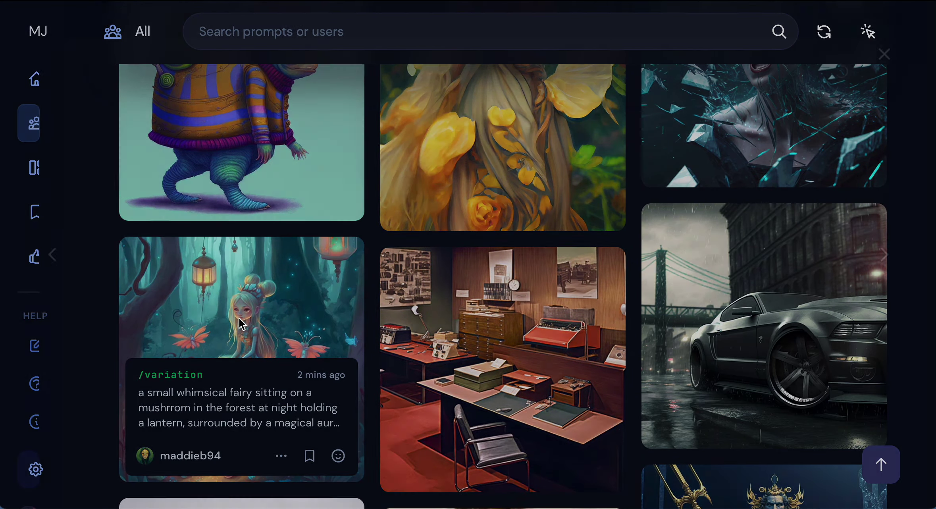
left_click(240, 320)
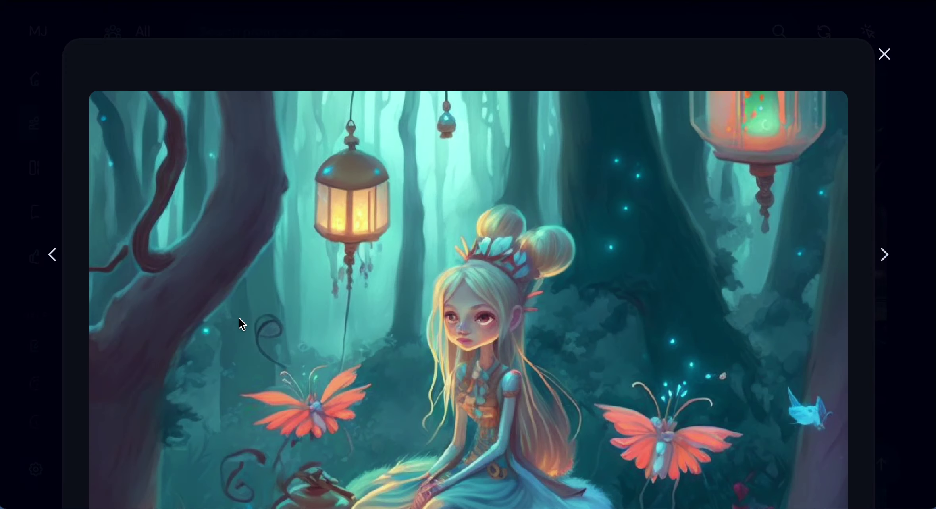
Close the enlarged fairy image and continue scrolling down the feed
scroll(547, 349, "down", 2)
scroll(546, 349, "down", 1)
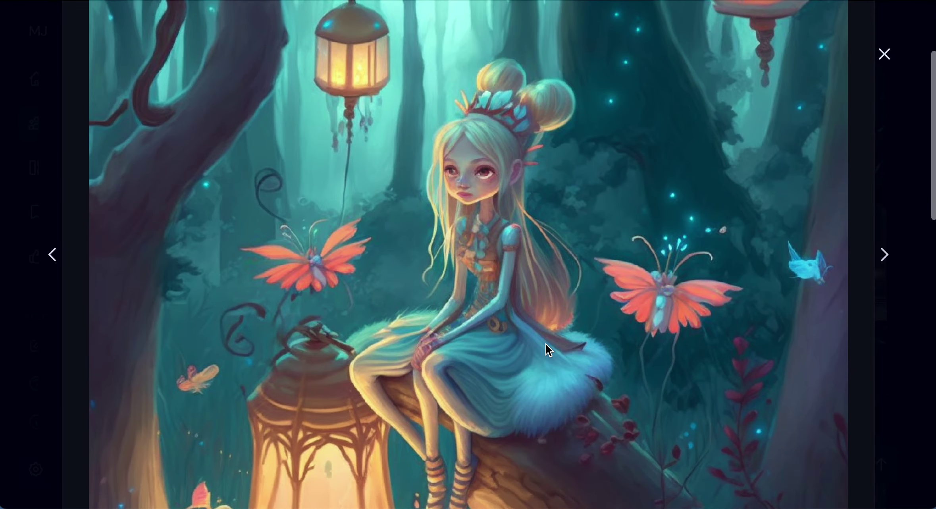
left_click(884, 54)
scroll(729, 256, "down", 10)
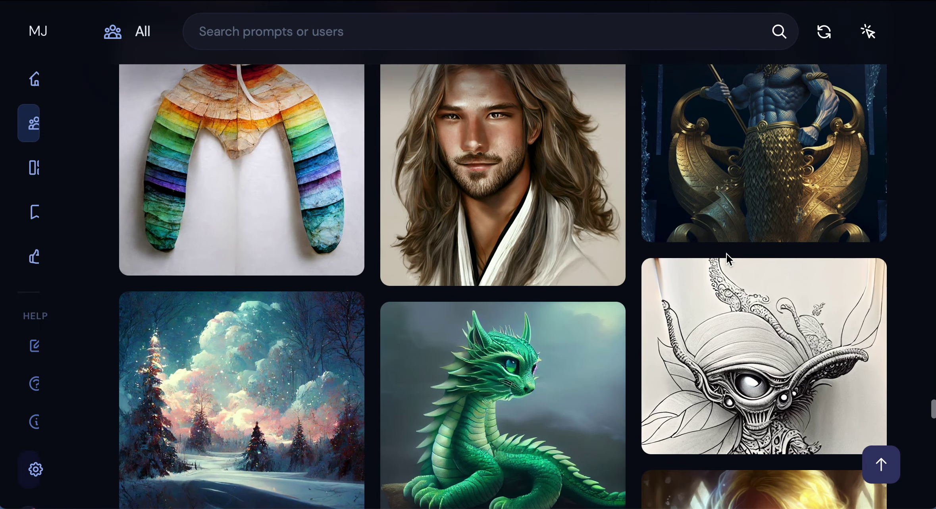
scroll(726, 253, "down", 10)
scroll(726, 253, "up", 4)
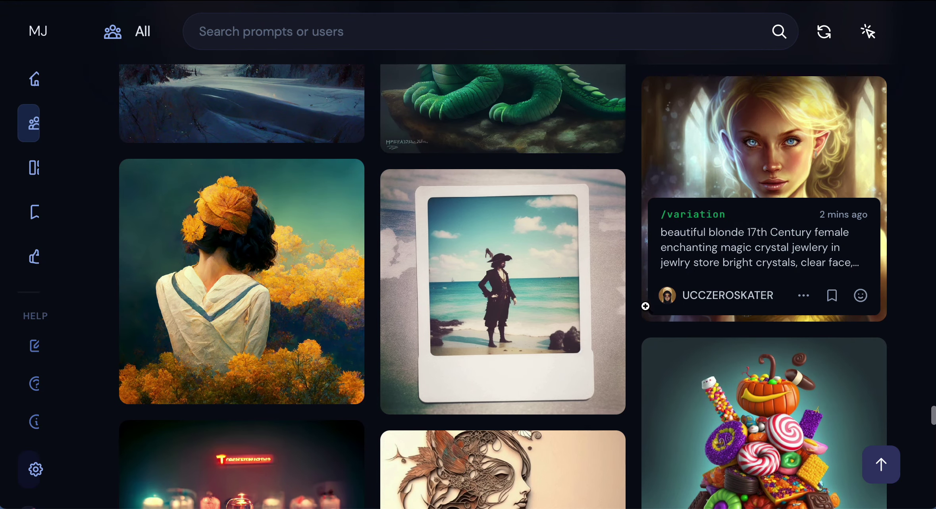
scroll(635, 326, "down", 10)
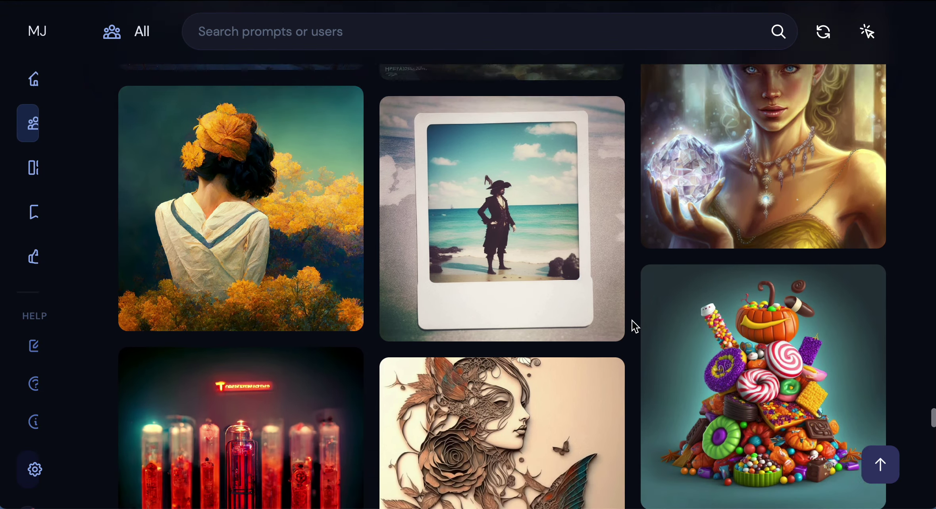
scroll(632, 320, "down", 8)
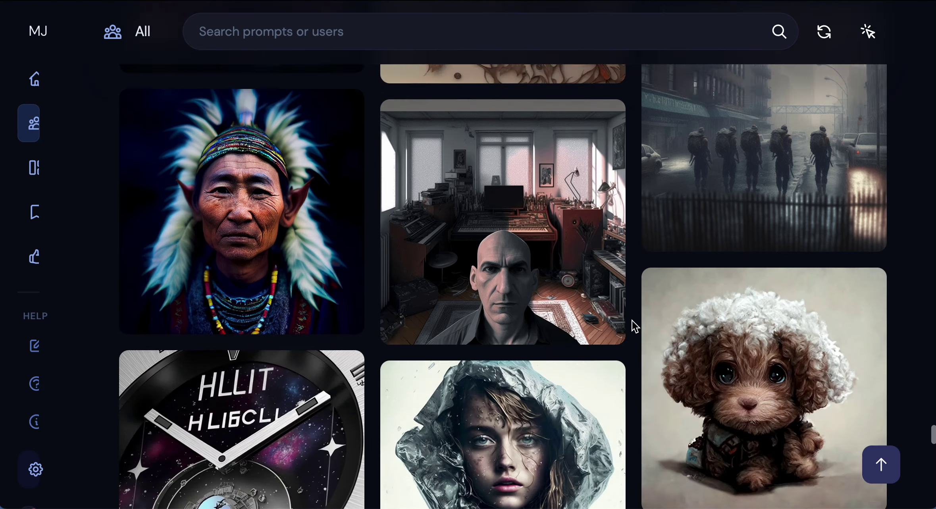
scroll(632, 321, "down", 3)
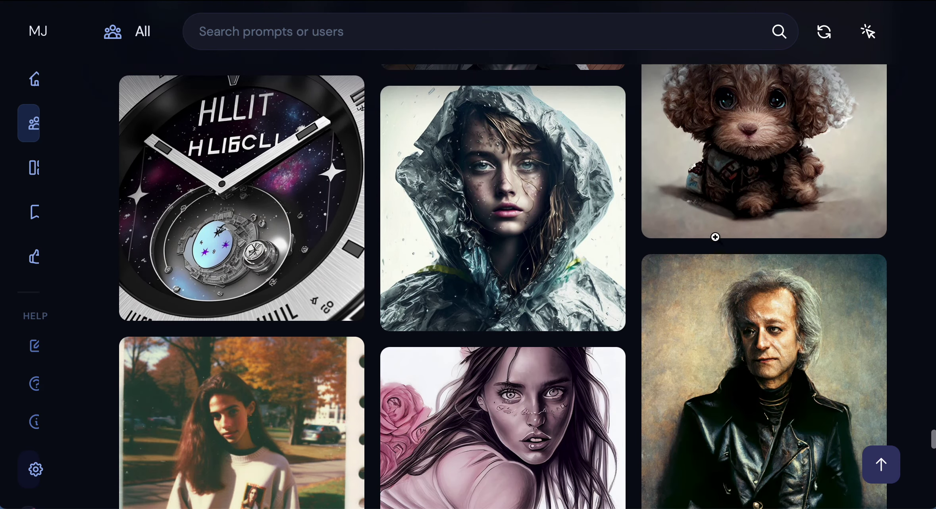
Find the glowing green dripping-tree image and open it at full size
mouse_move(802, 170)
scroll(800, 170, "down", 20)
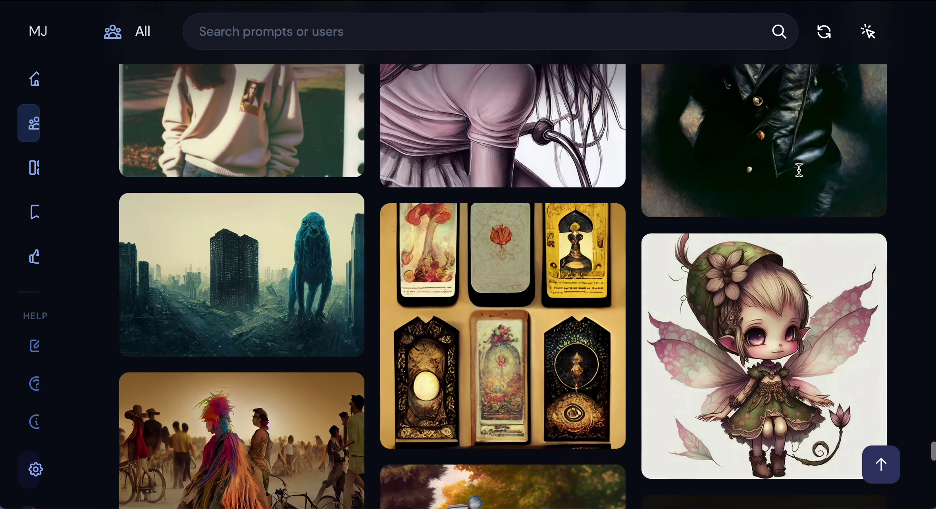
scroll(799, 169, "down", 8)
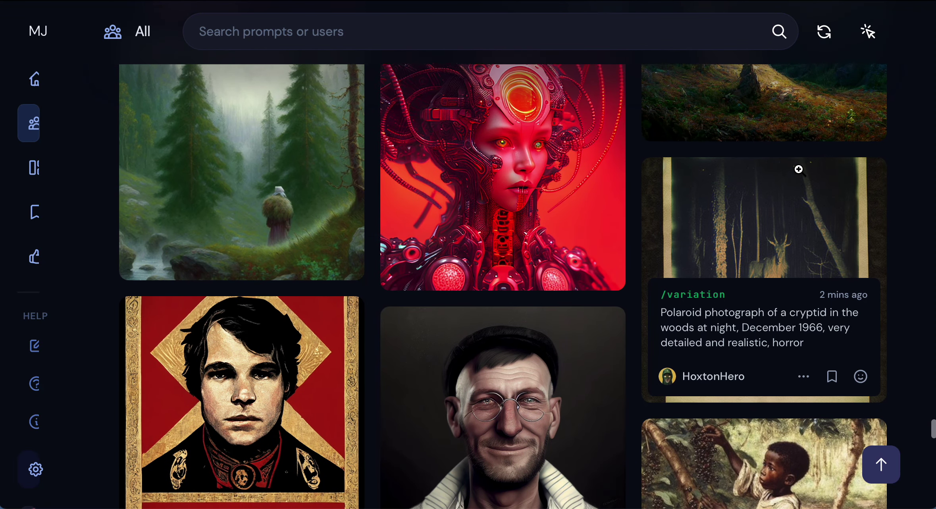
mouse_move(526, 175)
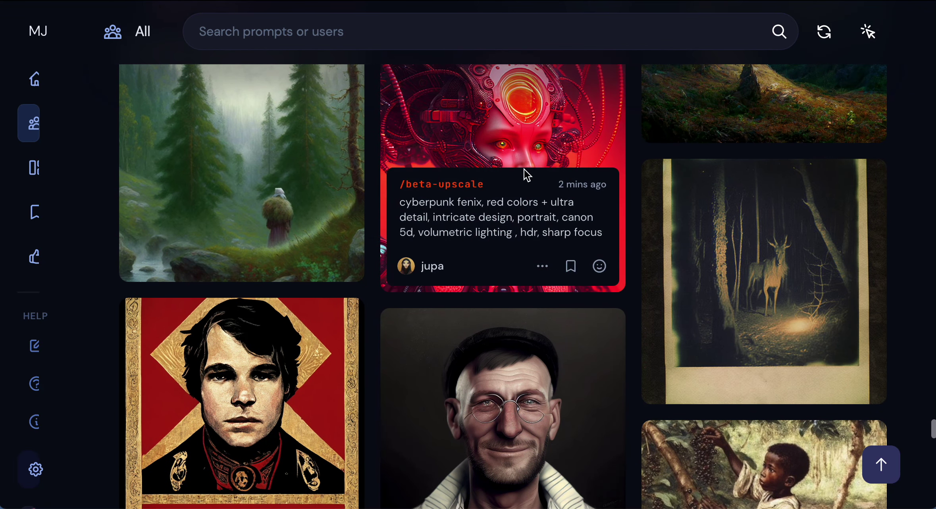
scroll(760, 291, "down", 17)
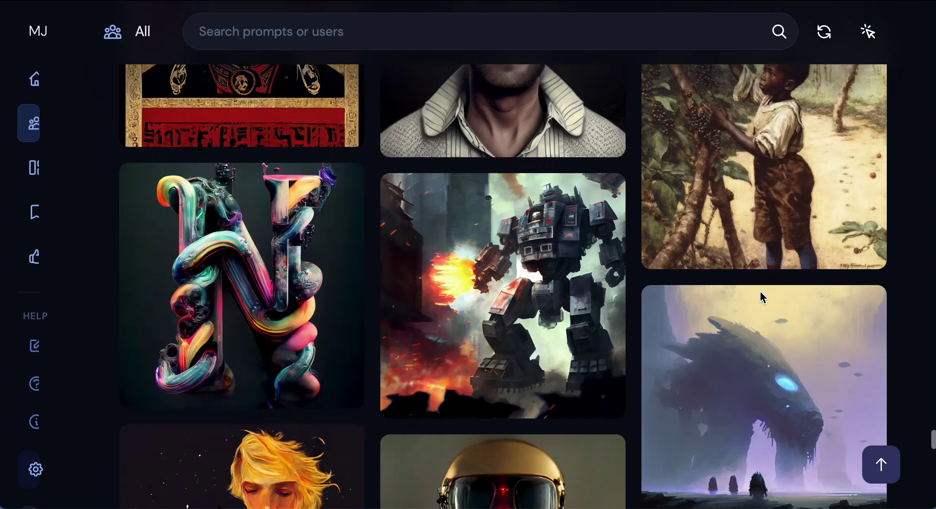
scroll(761, 292, "down", 9)
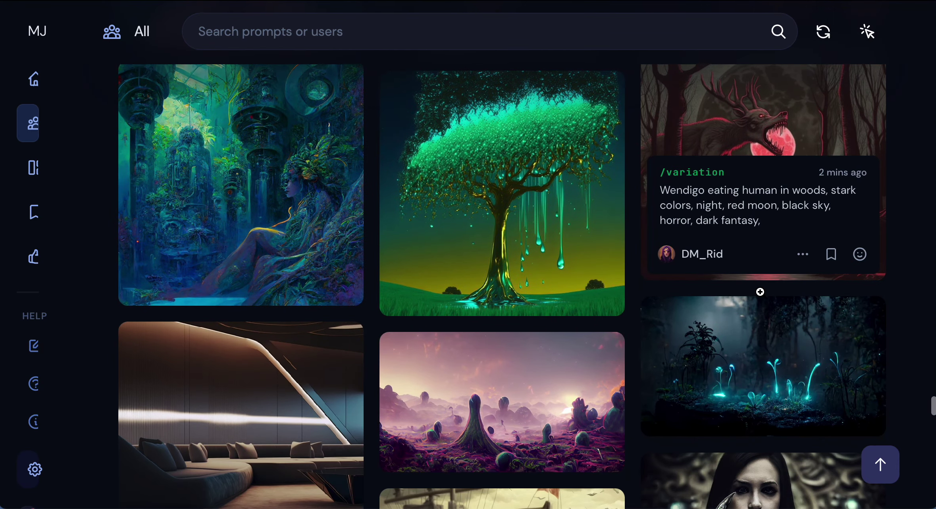
mouse_move(519, 227)
left_click(532, 170)
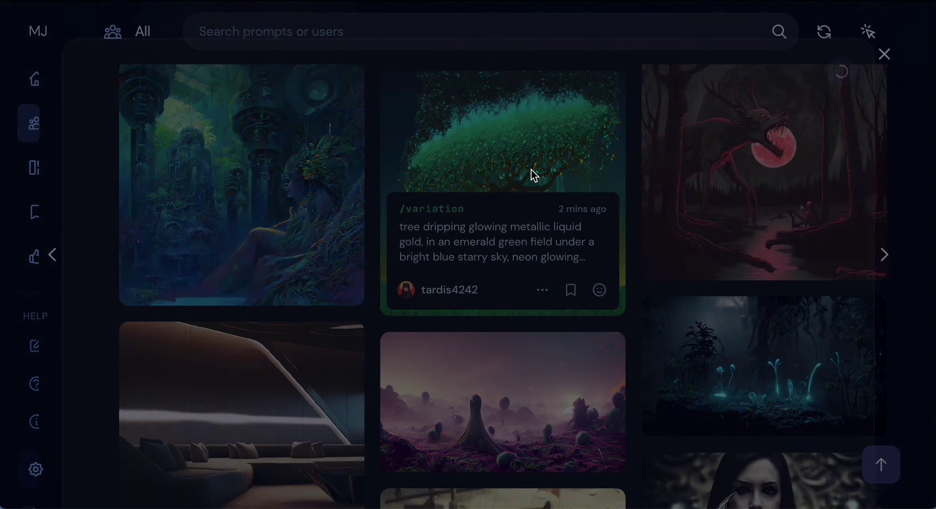
Close the tree lightbox and copy its Full Command from the card's Copy menu
scroll(532, 172, "down", 3)
scroll(531, 170, "down", 1)
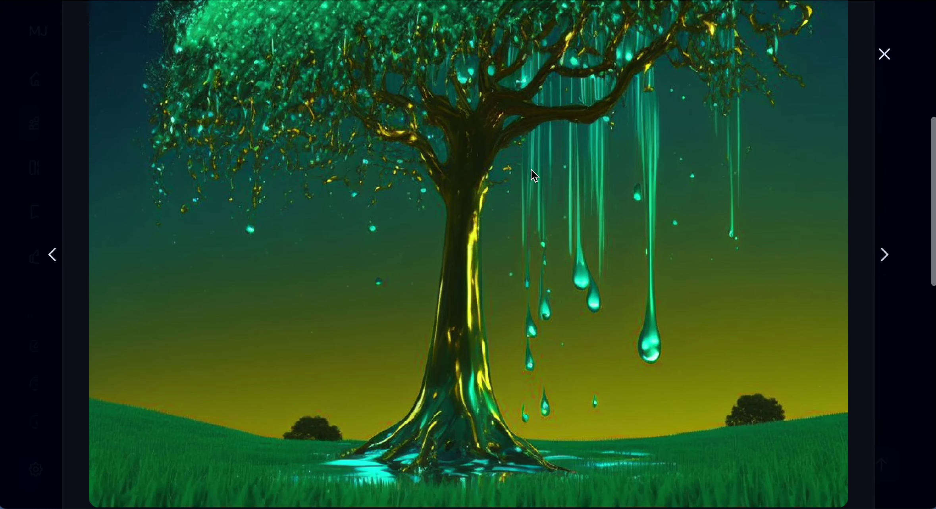
scroll(531, 169, "up", 8)
left_click(895, 49)
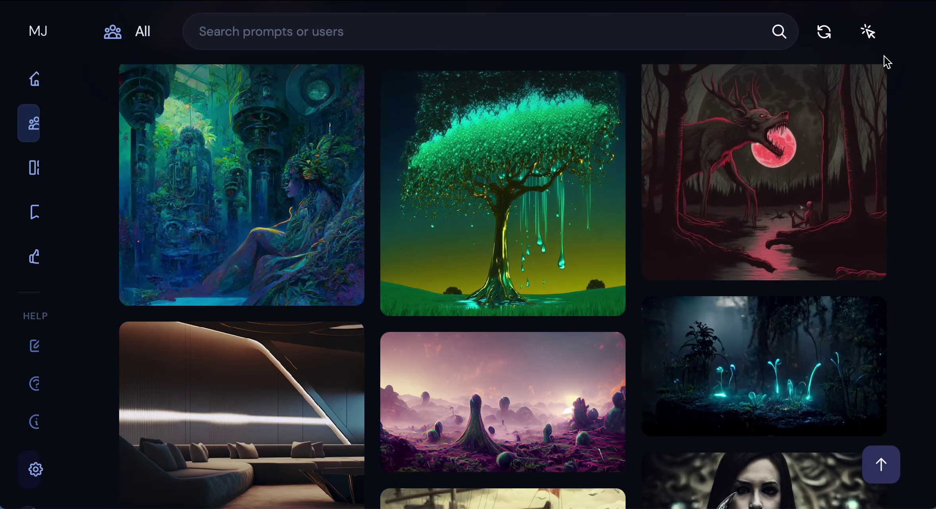
mouse_move(578, 313)
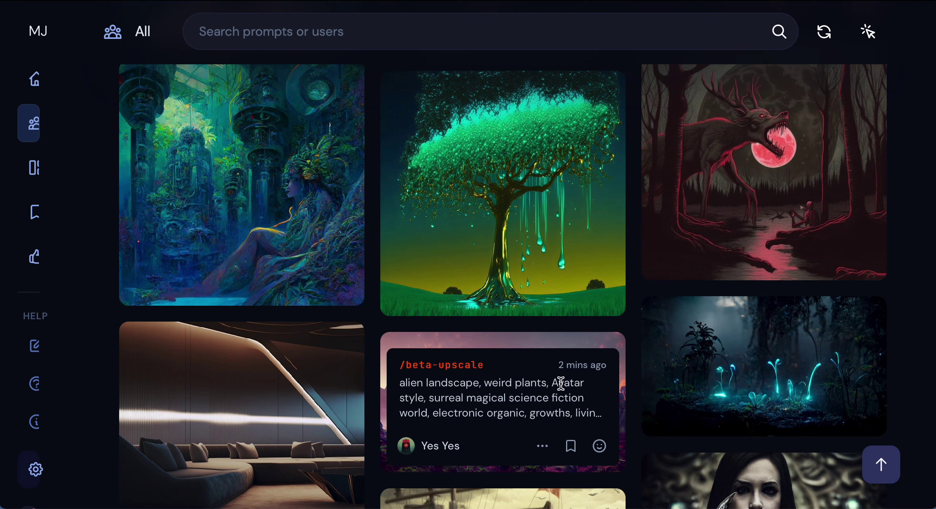
left_click(548, 292)
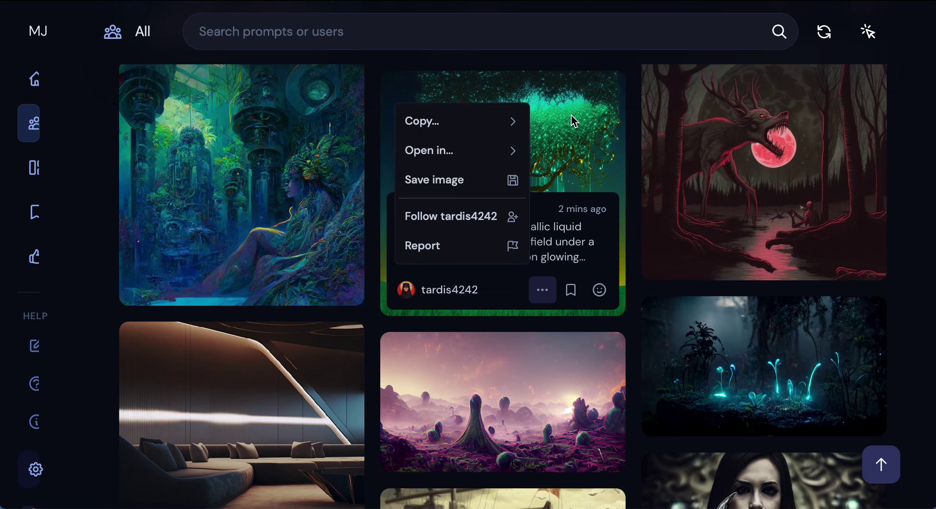
left_click(498, 125)
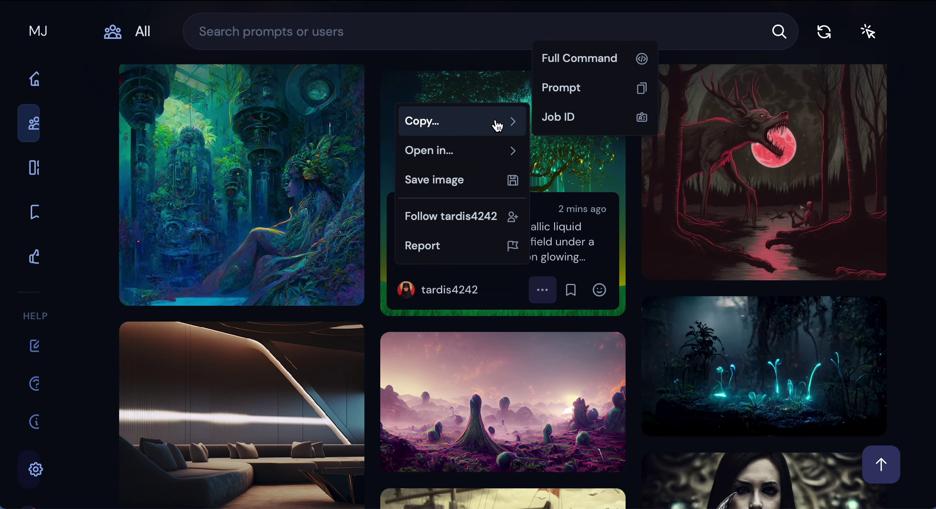
left_click(604, 67)
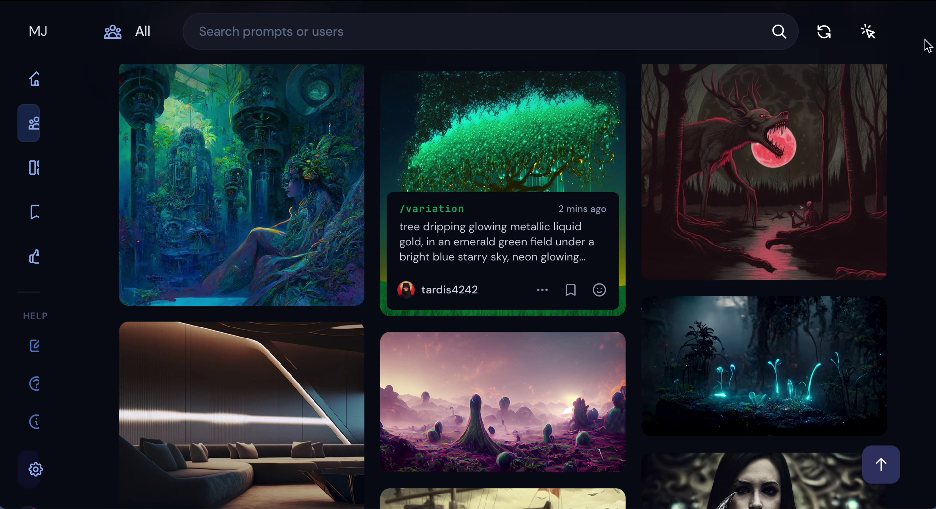
key("super+Tab")
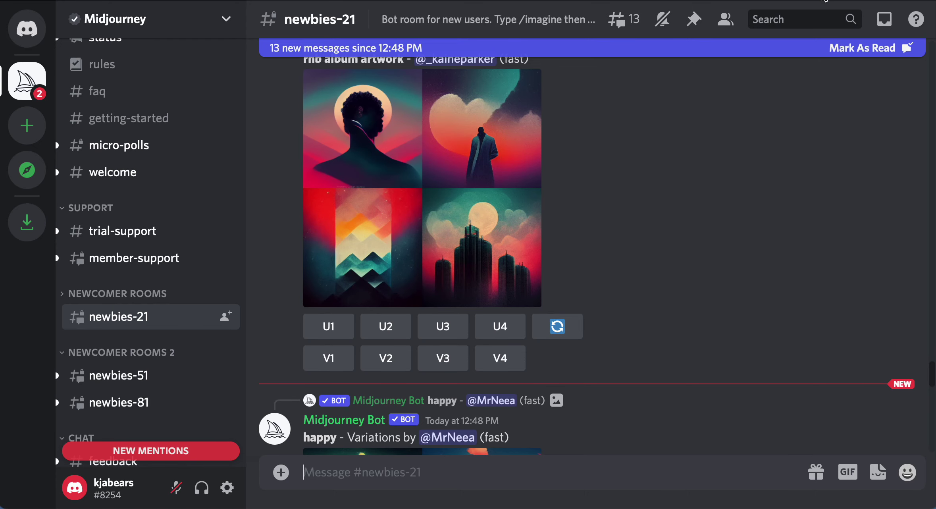
Submit /imagine in newbies-21 with the pasted golden-dripping tree prompt (--v 4)
type("/")
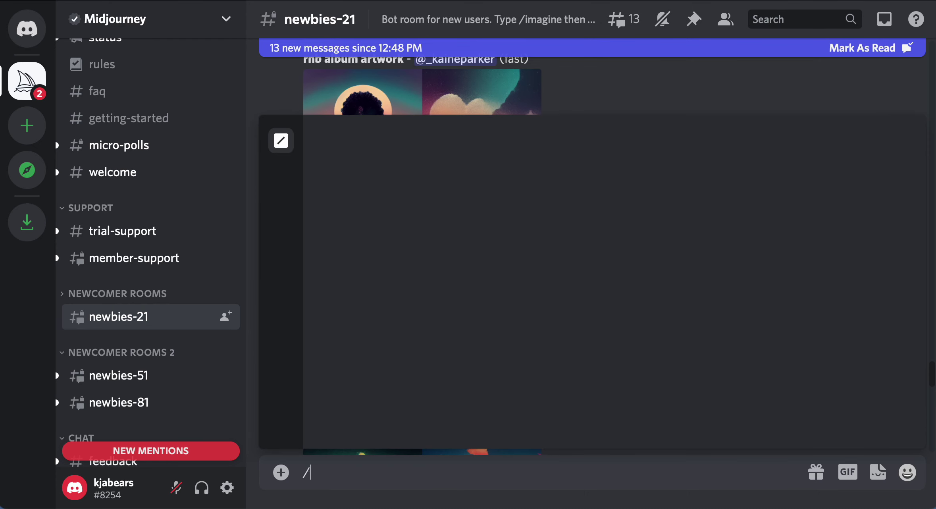
type("imagne")
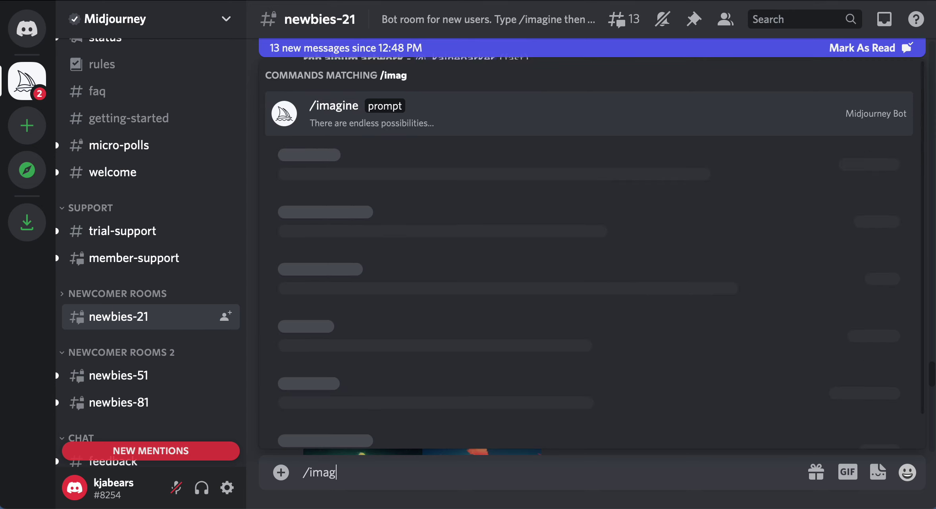
key("BackSpace")
key("BackSpace")
key("BackSpace")
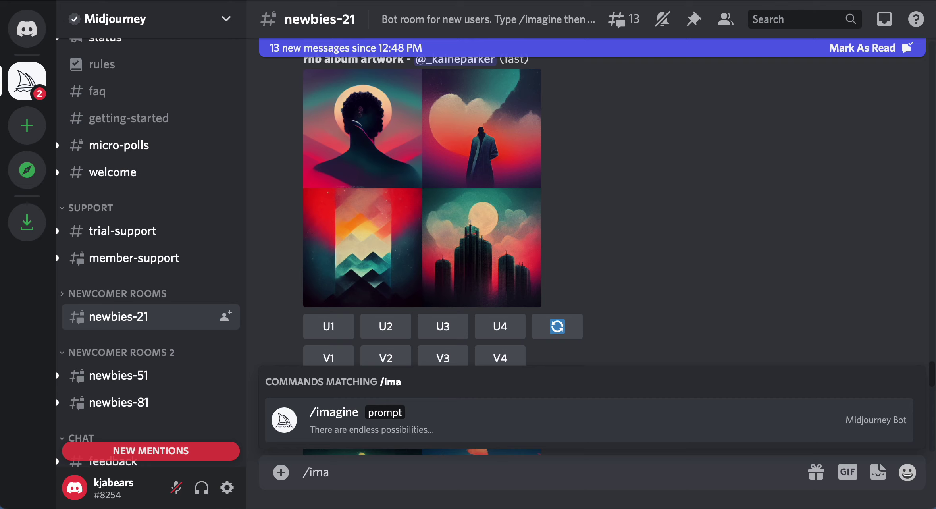
type("ine")
key("BackSpace")
key("BackSpace")
key("Tab")
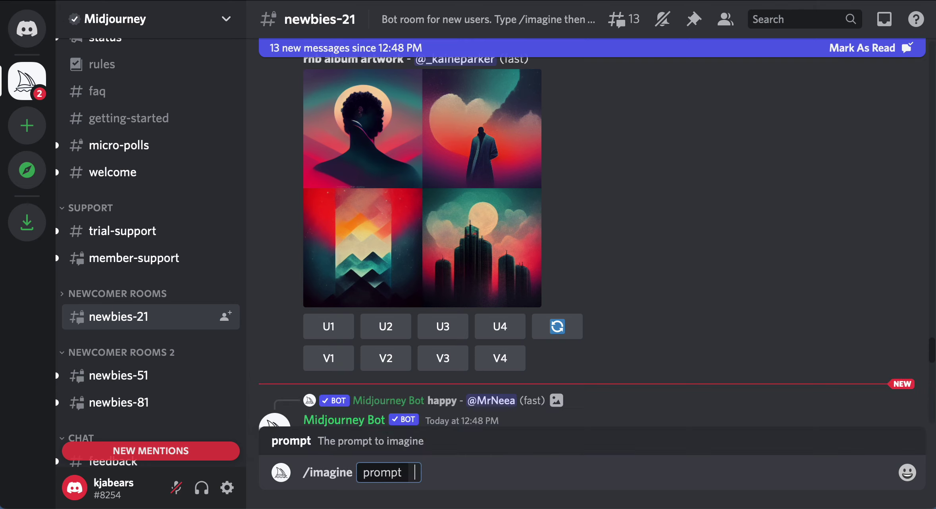
key("super+v")
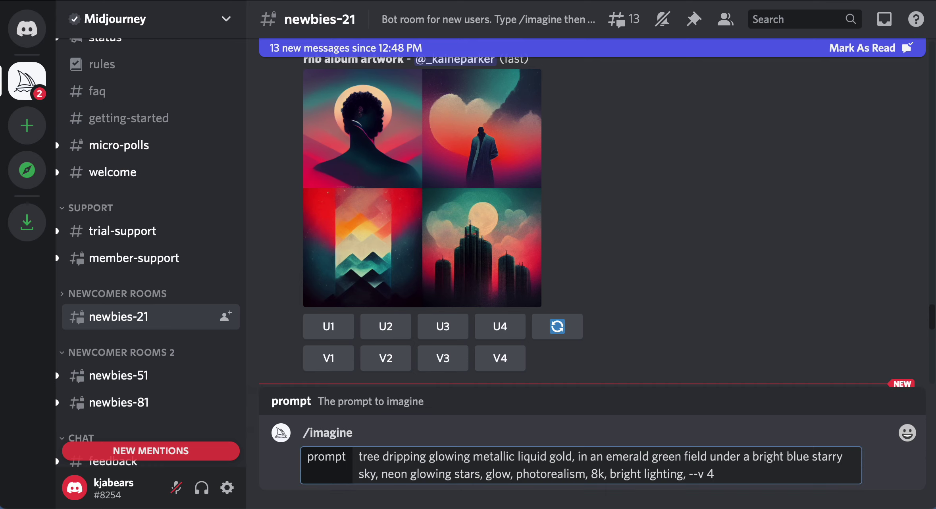
key("Return")
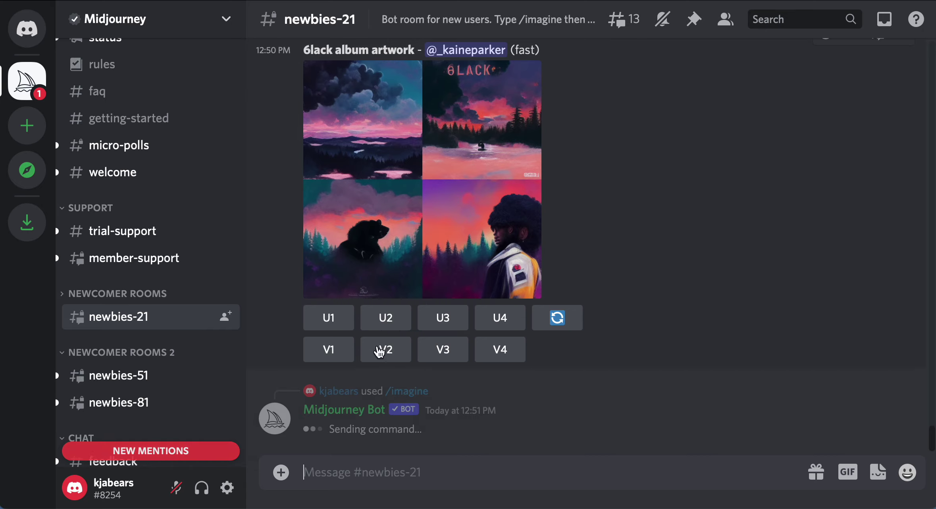
scroll(577, 257, "up", 10)
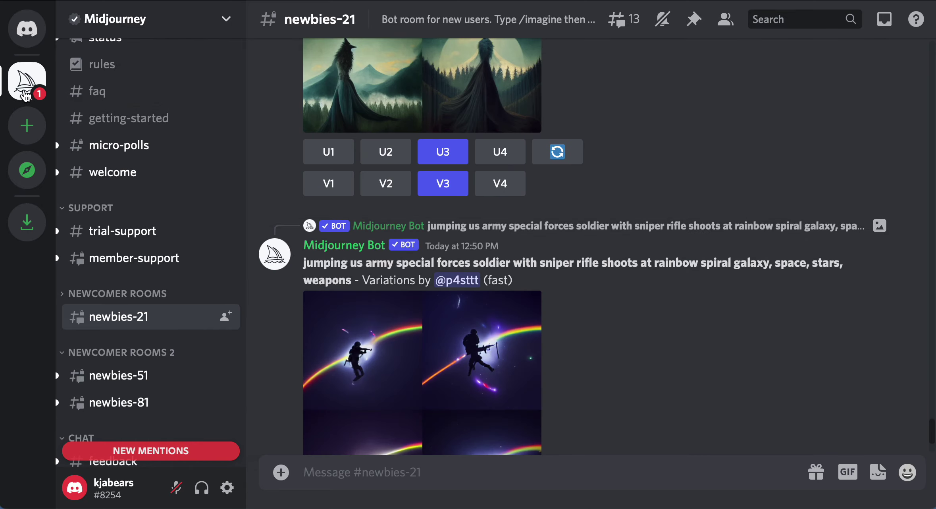
scroll(86, 357, "down", 20)
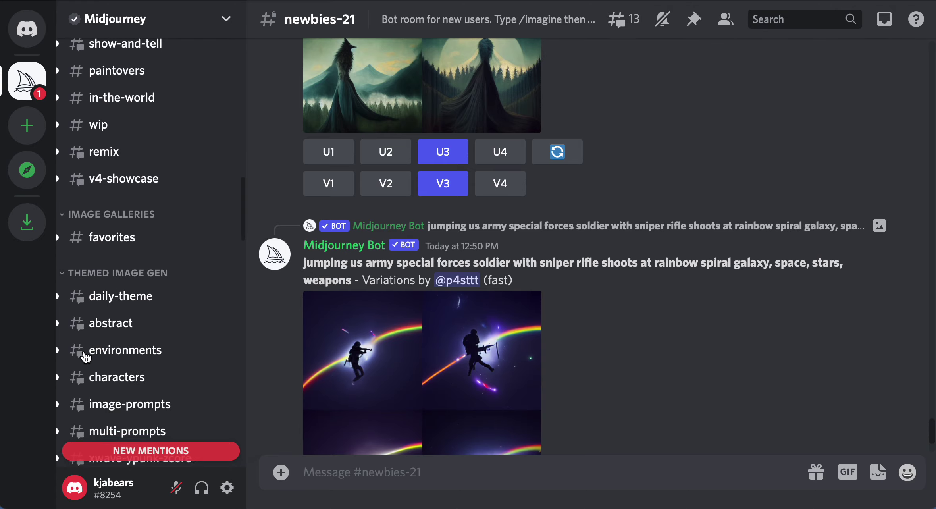
Enlarge the flowerpunk space-station image grid in newbies-21, then close the viewer
scroll(76, 355, "up", 5)
scroll(657, 230, "down", 15)
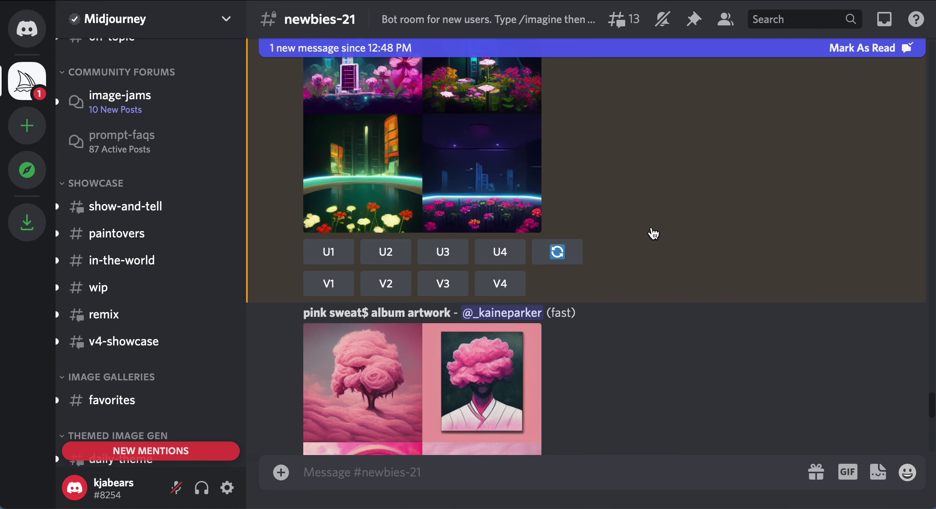
scroll(654, 232, "up", 7)
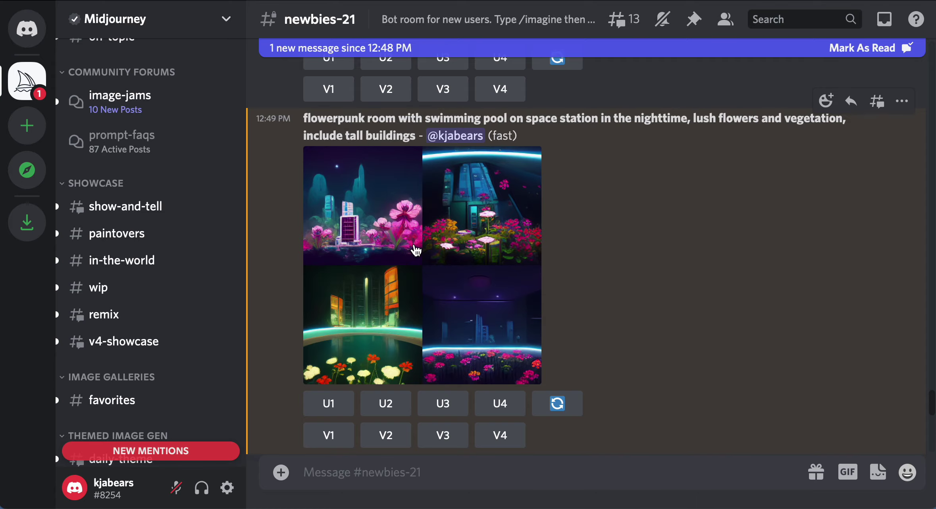
left_click(389, 269)
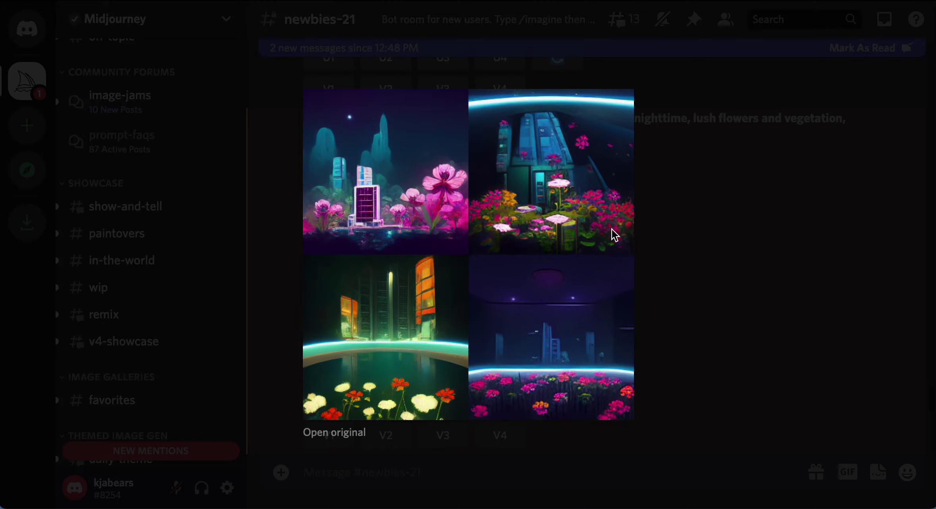
left_click(732, 265)
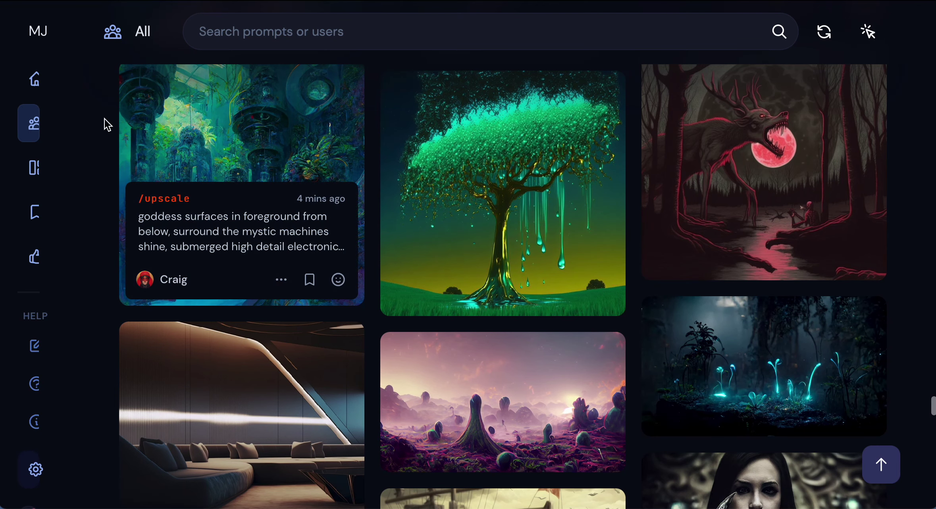
Open the Home gallery and save the purple rabbit variation image
left_click(35, 78)
scroll(623, 246, "down", 10)
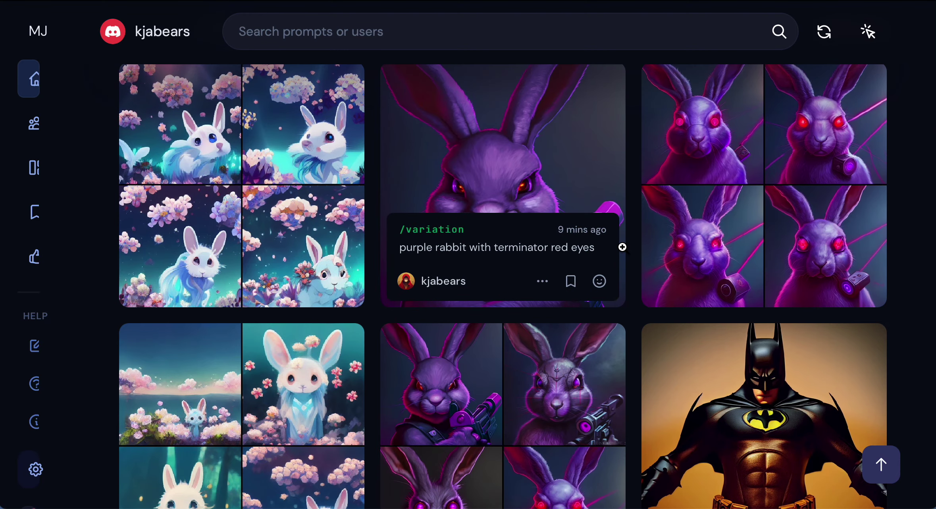
scroll(622, 247, "down", 3)
scroll(623, 247, "up", 3)
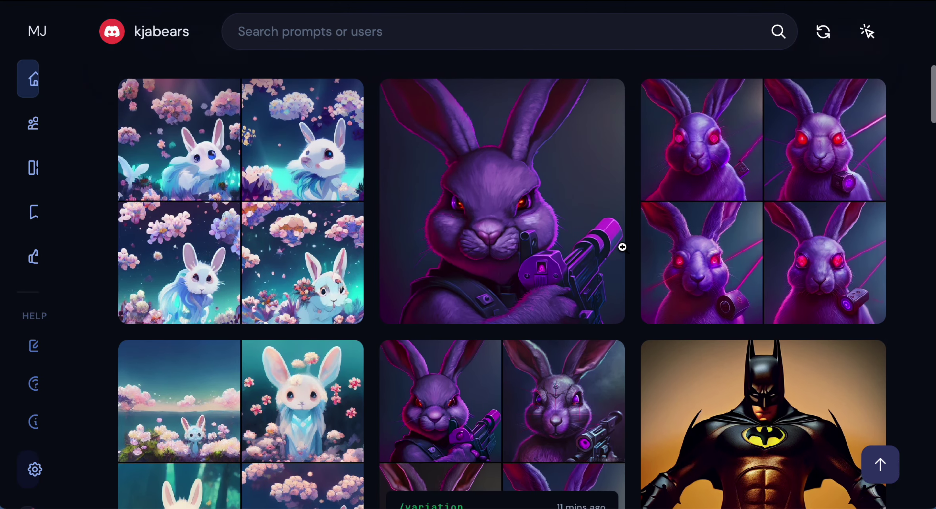
scroll(623, 247, "down", 3)
mouse_move(568, 415)
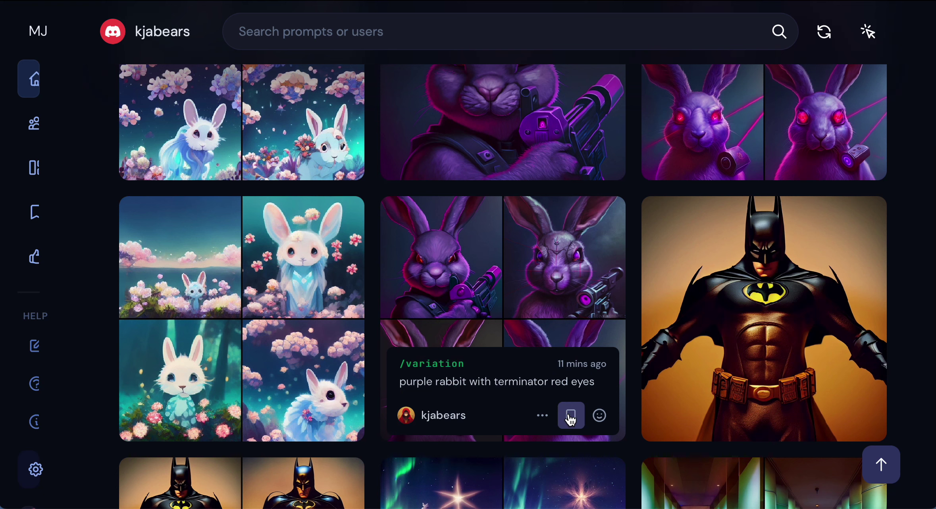
left_click(542, 415)
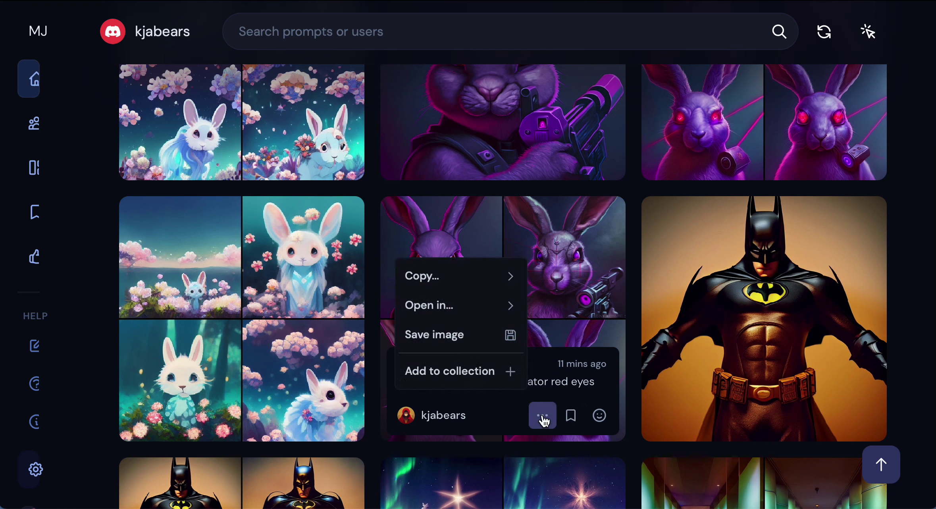
left_click(472, 336)
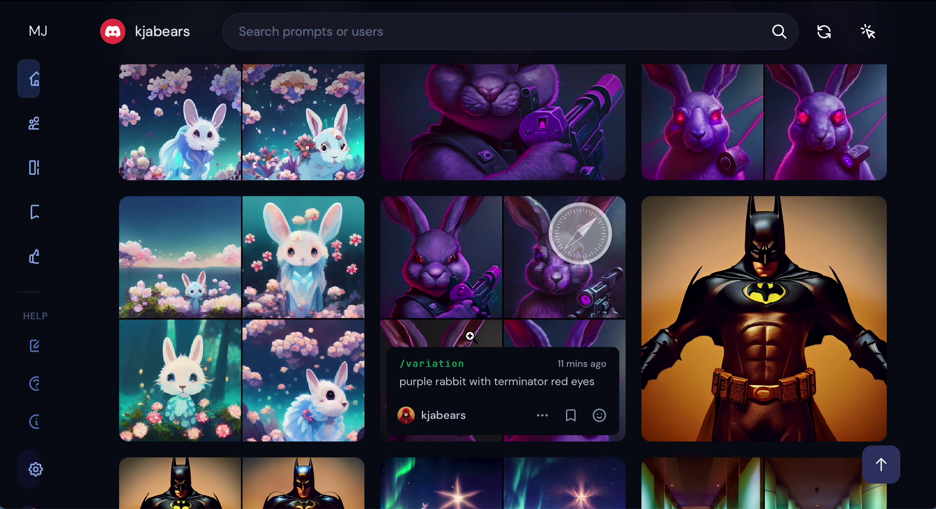
Save the Batman upscale image from its options menu
mouse_move(661, 277)
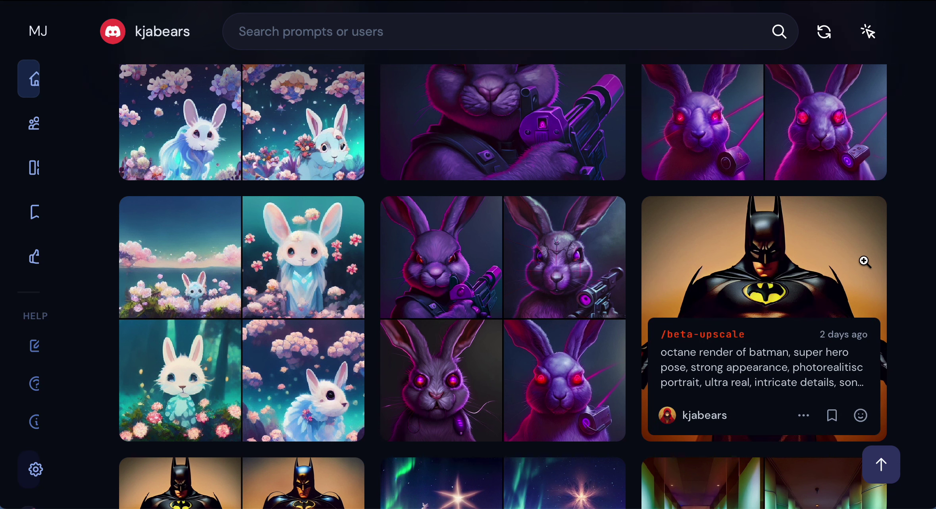
scroll(865, 262, "down", 2)
left_click(804, 341)
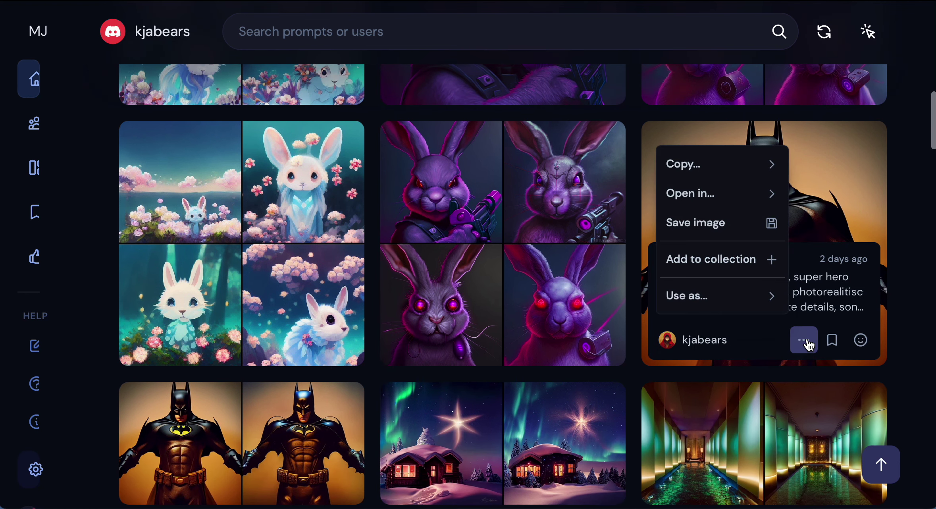
left_click(726, 231)
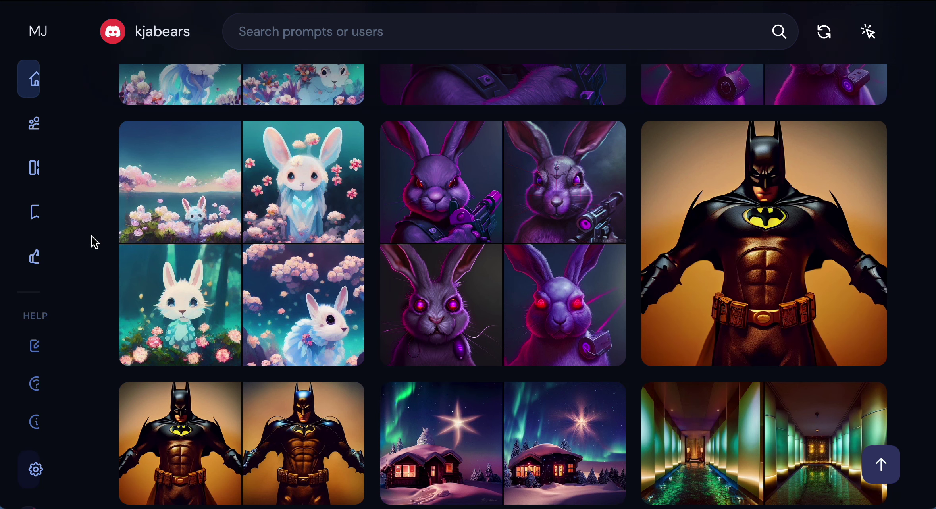
mouse_move(45, 150)
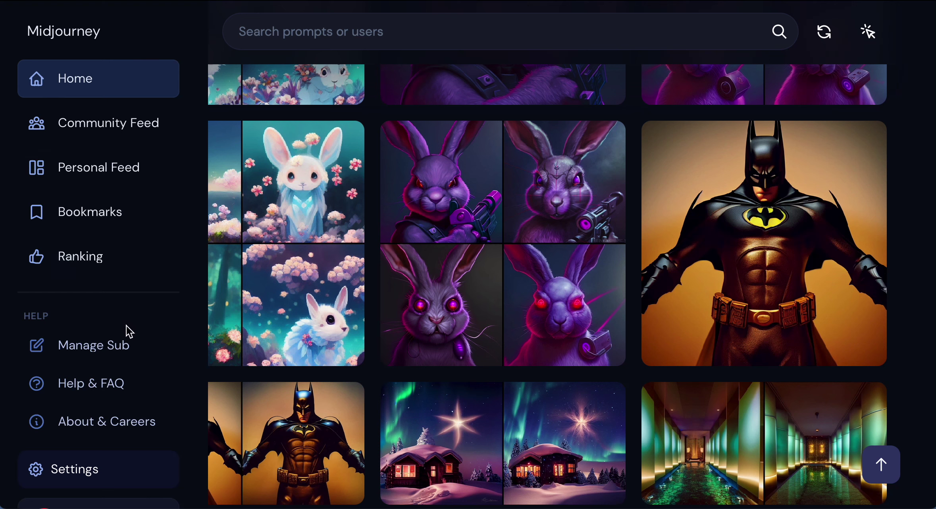
mouse_move(453, 281)
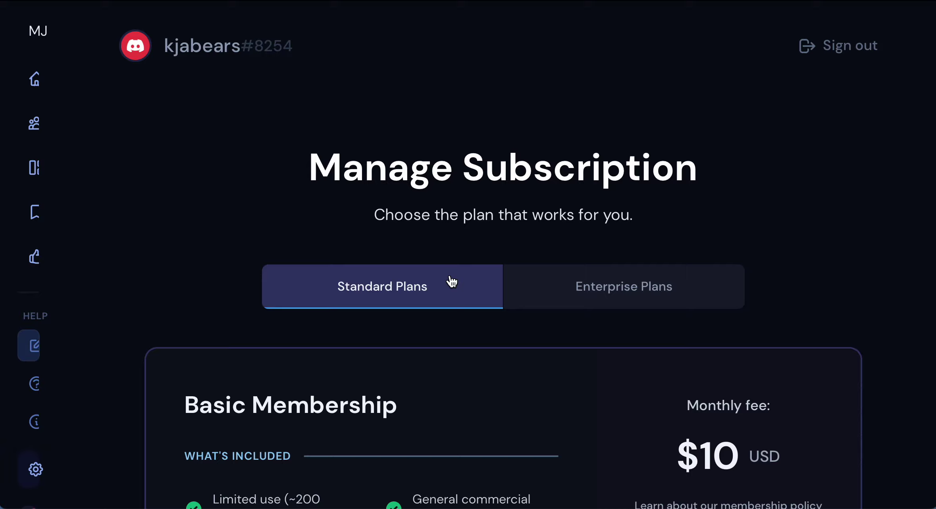
scroll(451, 279, "down", 5)
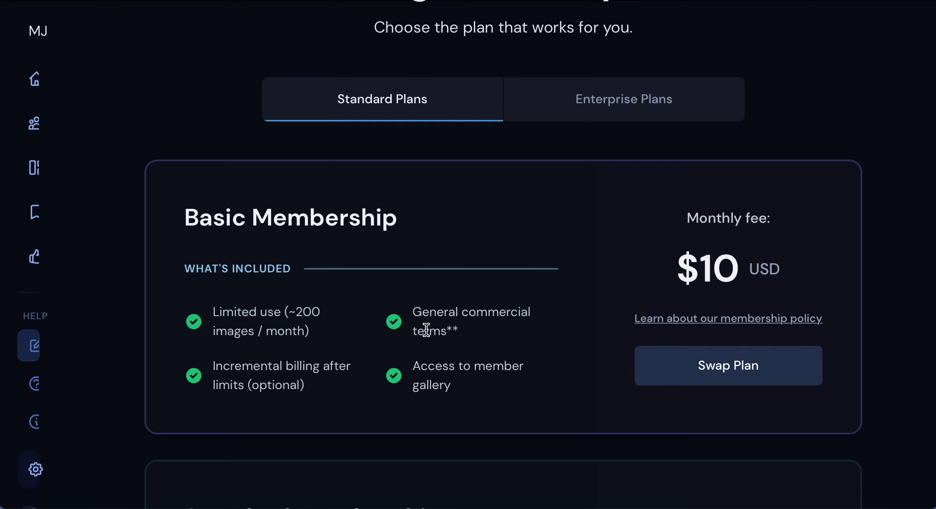
scroll(426, 330, "down", 6)
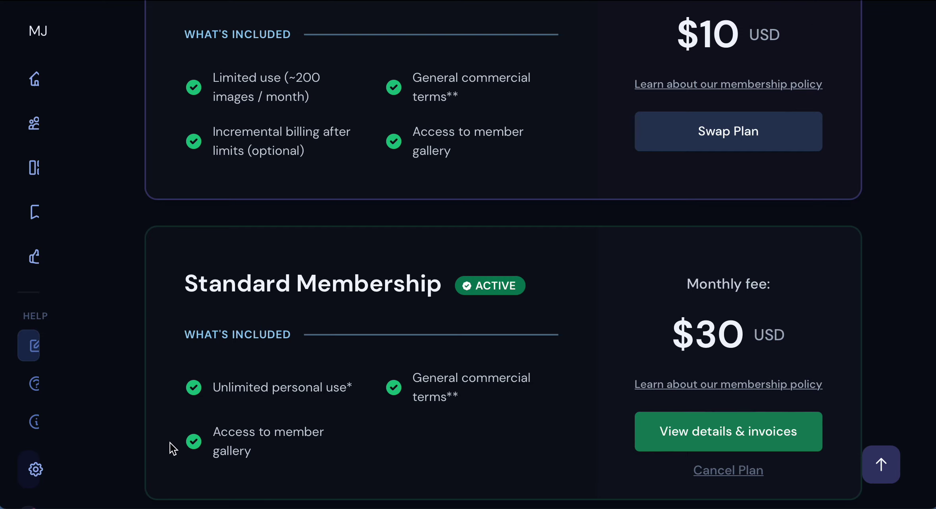
scroll(294, 410, "down", 1)
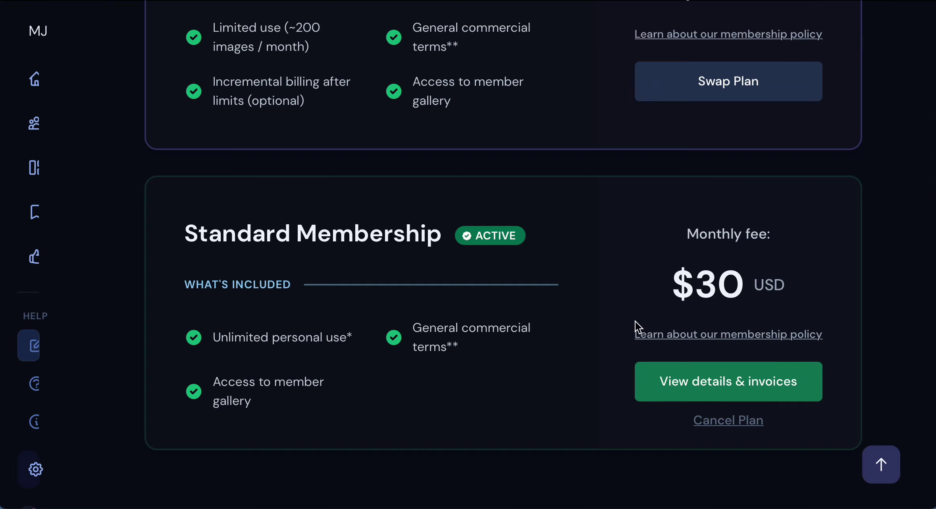
scroll(635, 322, "up", 1)
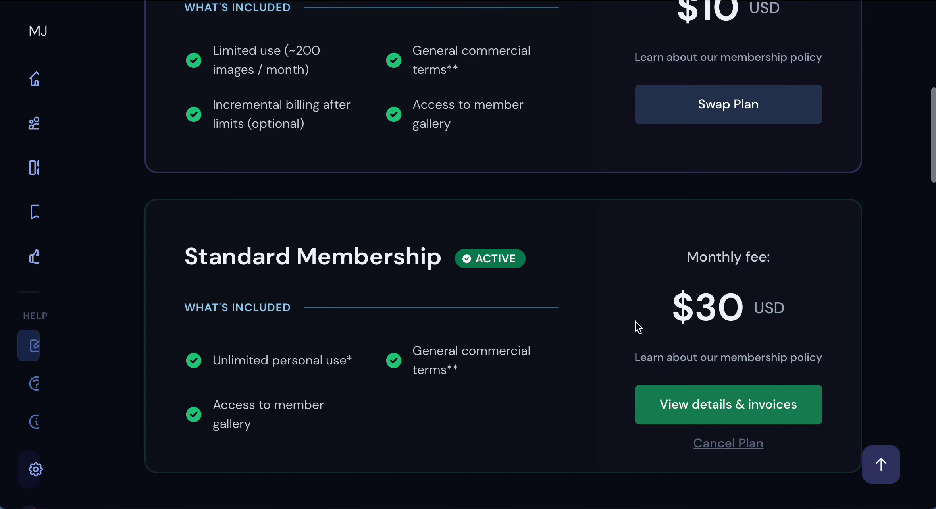
scroll(636, 322, "up", 5)
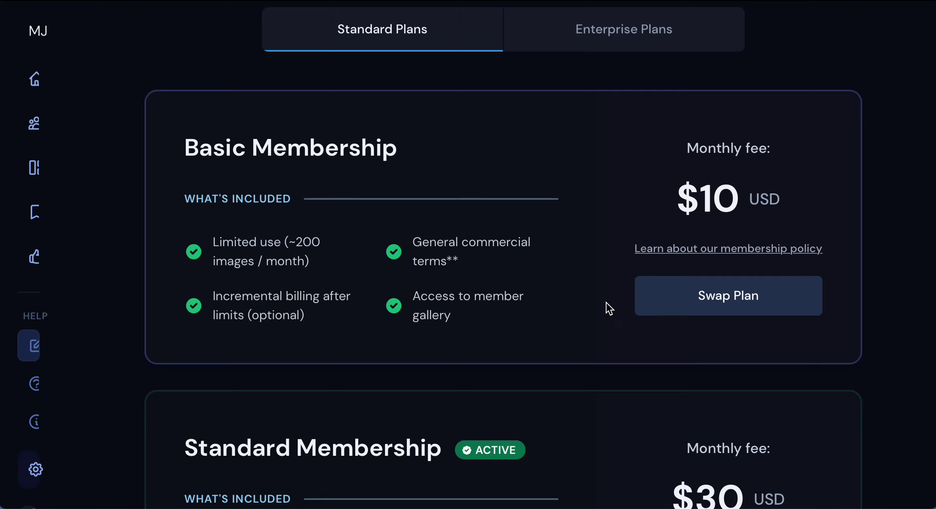
scroll(606, 306, "up", 6)
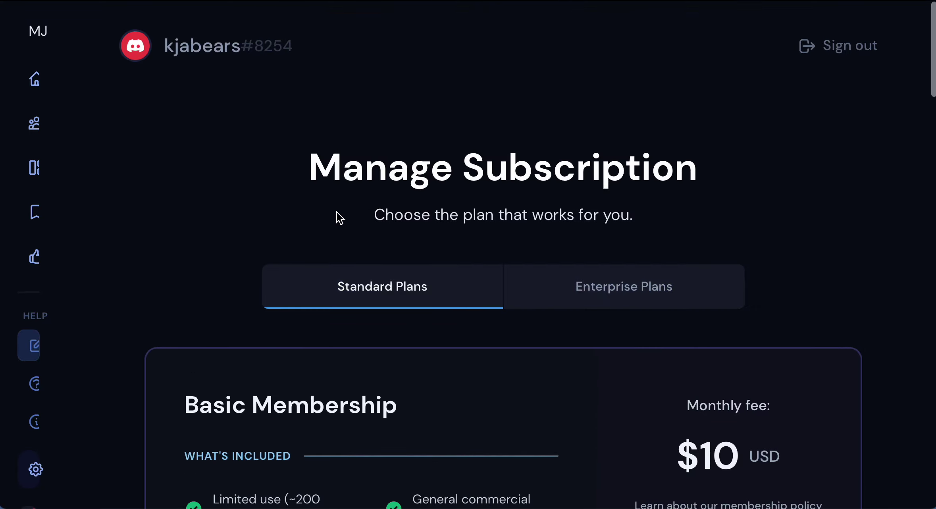
Leave the subscription page and open your own Redbubble shop from the account menu
left_click(32, 122)
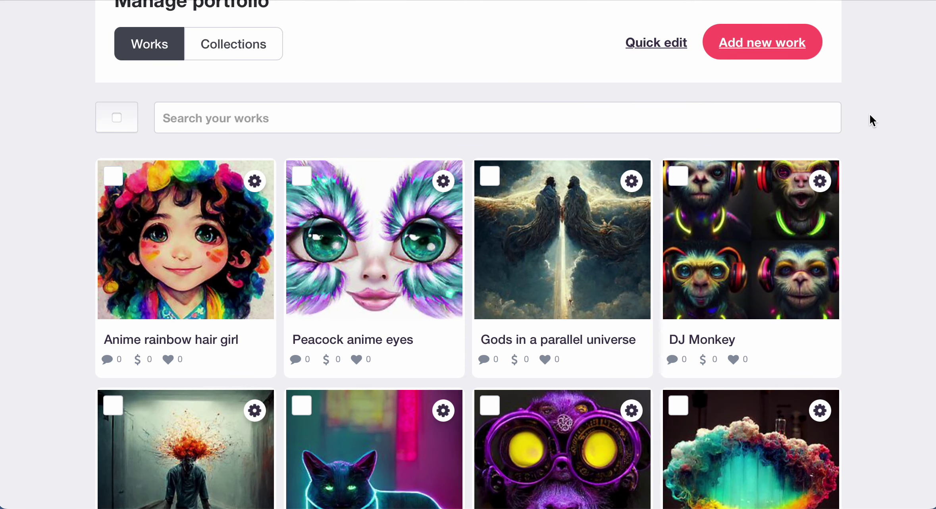
scroll(883, 122, "up", 10)
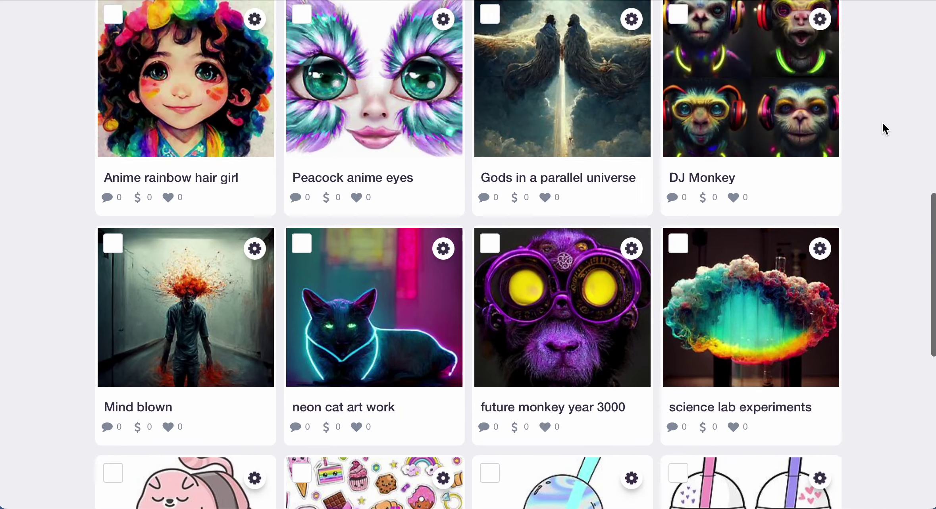
mouse_move(910, 67)
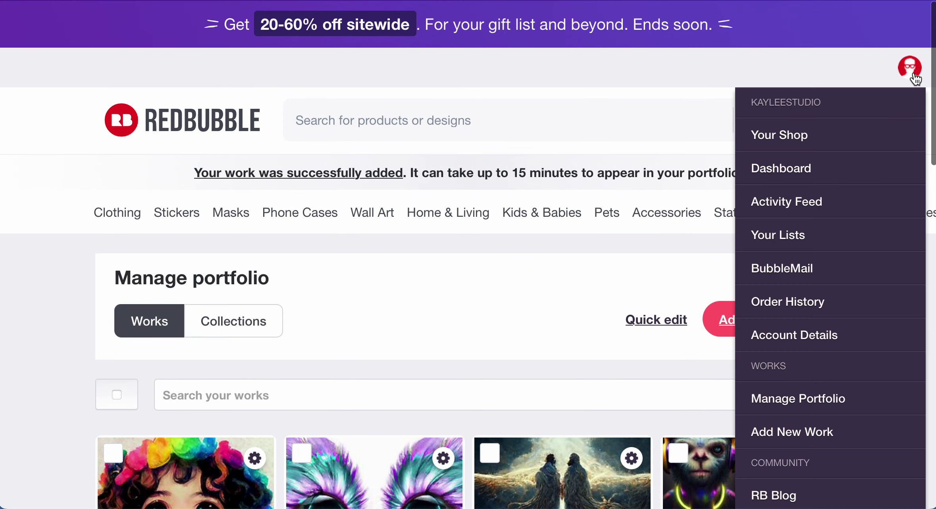
left_click(806, 137)
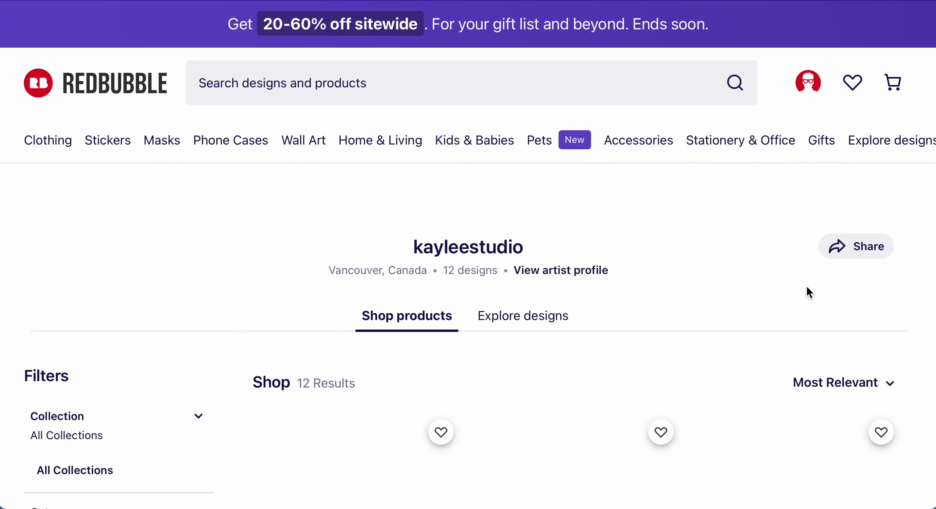
Browse the shop's 12 sticker designs, such as DJ Monkey and neon cat art, at CA$1.50
scroll(807, 286, "down", 7)
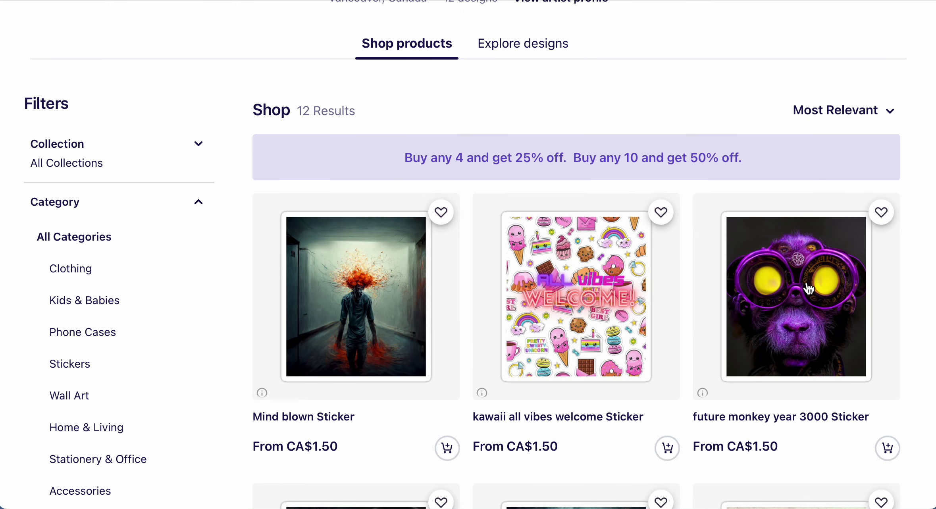
scroll(808, 285, "up", 7)
scroll(809, 288, "down", 1)
scroll(809, 289, "down", 14)
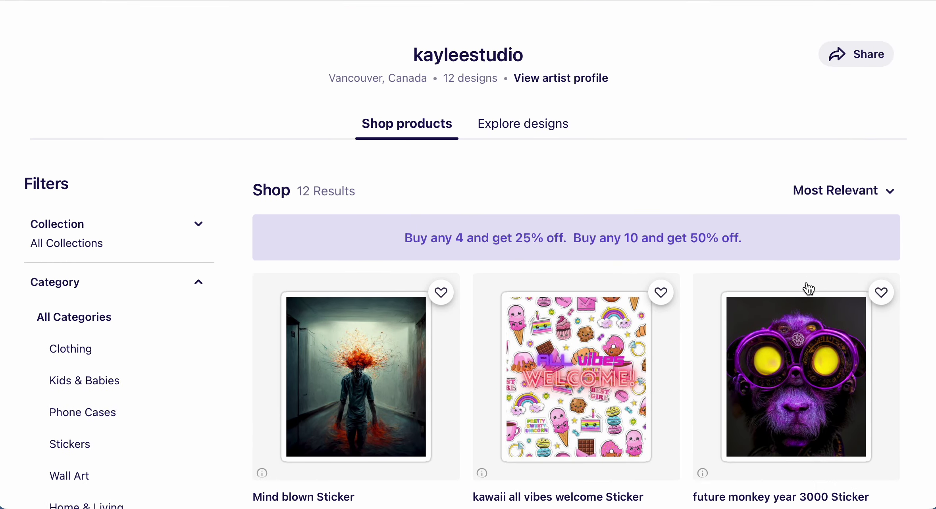
scroll(810, 289, "up", 4)
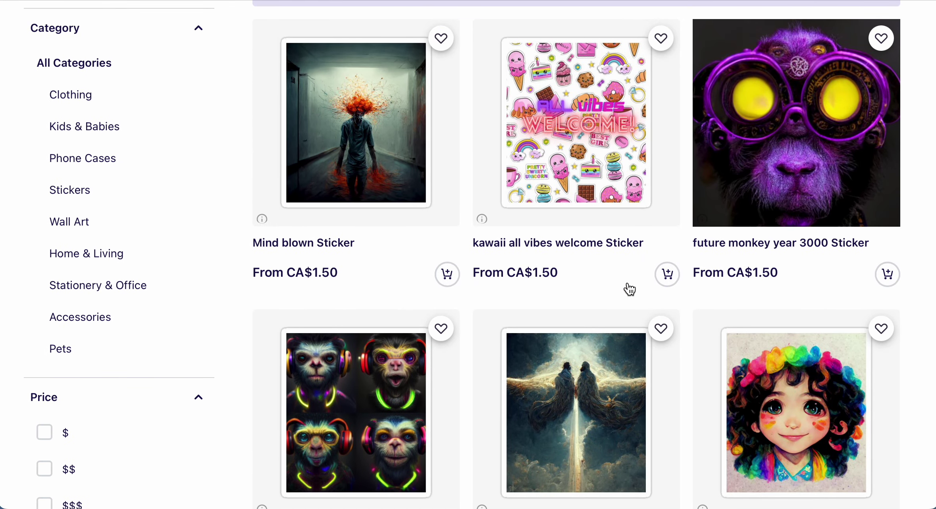
scroll(672, 340, "down", 8)
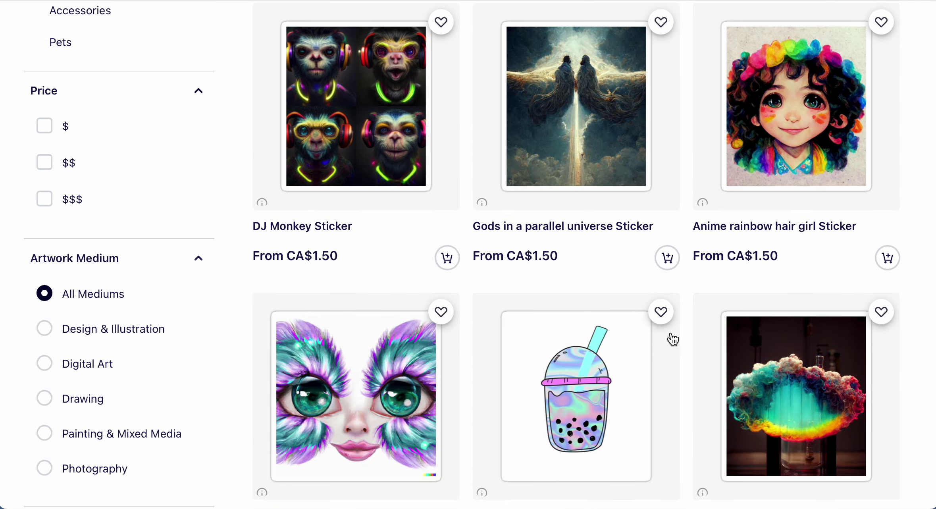
scroll(672, 339, "down", 7)
scroll(672, 339, "down", 8)
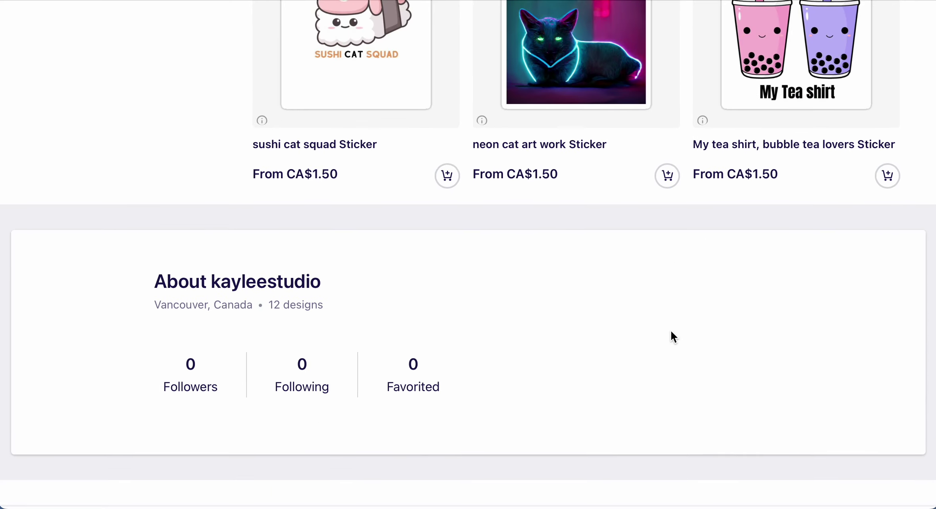
scroll(671, 332, "up", 20)
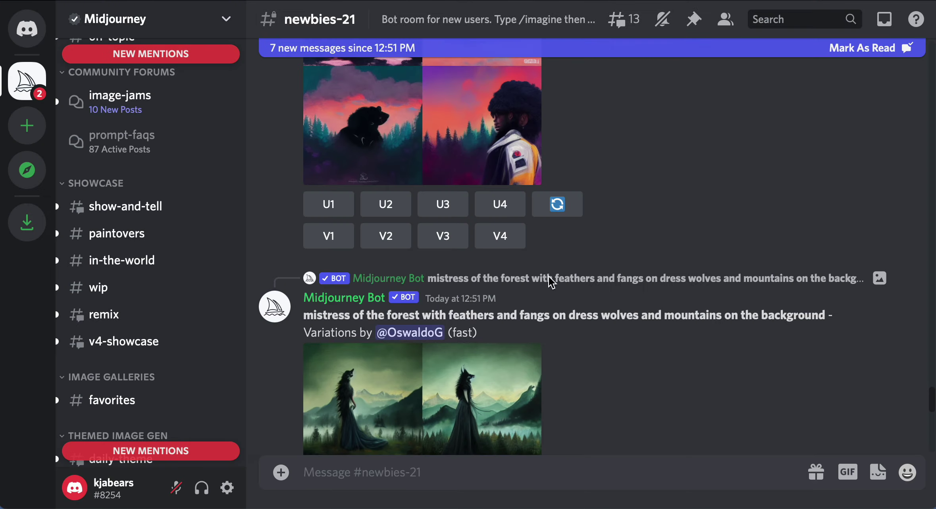
View the finished golden-dripping tree grid enlarged, then request U1 for its first image
scroll(551, 283, "down", 2)
scroll(551, 283, "down", 15)
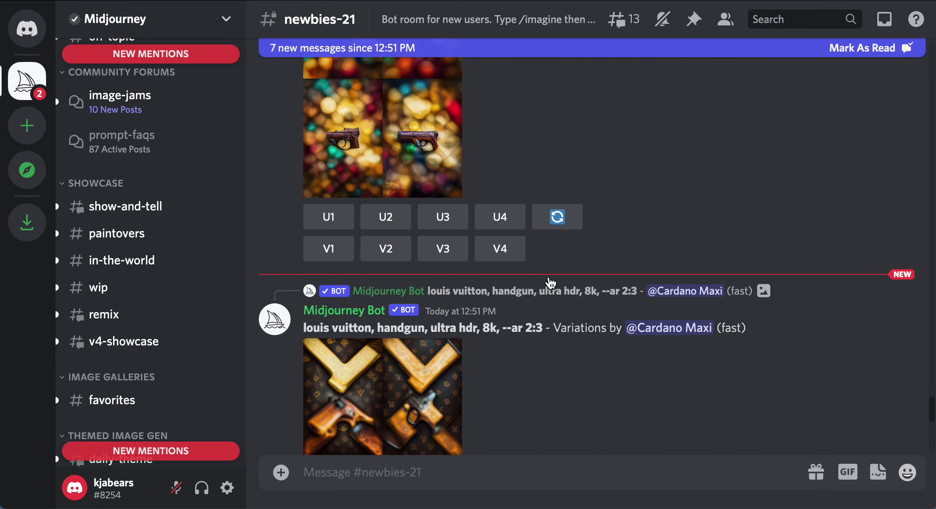
scroll(552, 283, "down", 20)
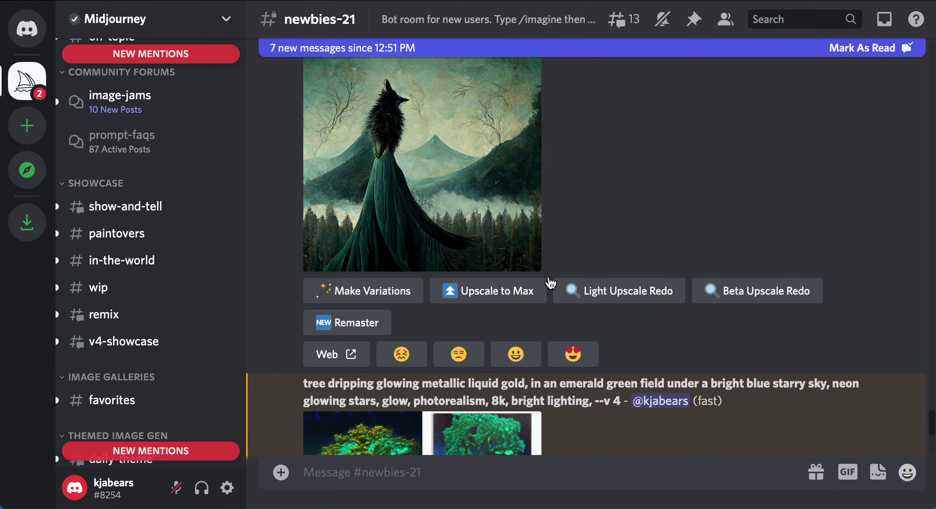
scroll(551, 283, "down", 15)
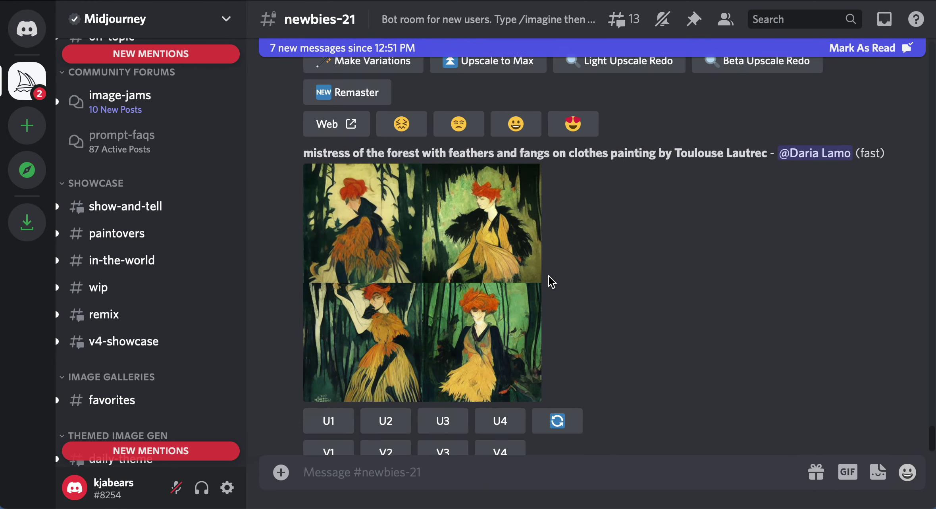
scroll(551, 282, "down", 15)
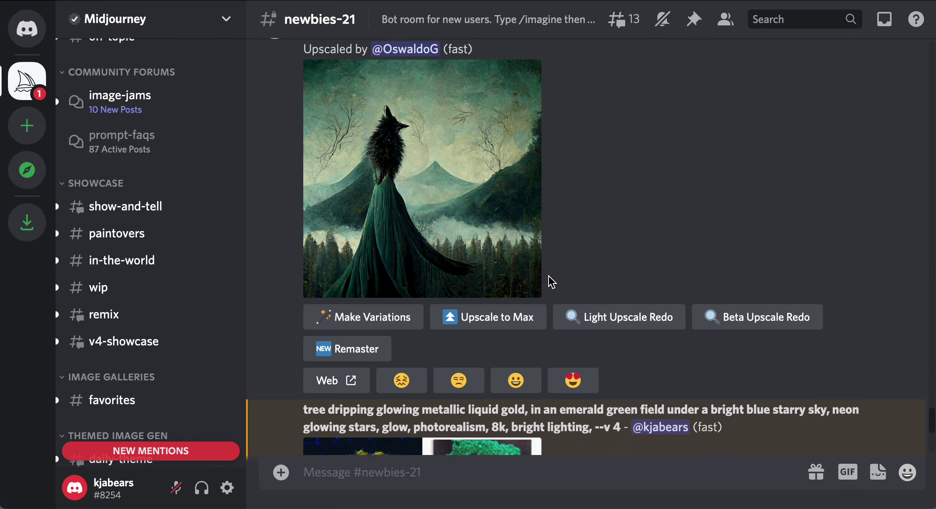
scroll(552, 282, "down", 3)
scroll(551, 282, "up", 2)
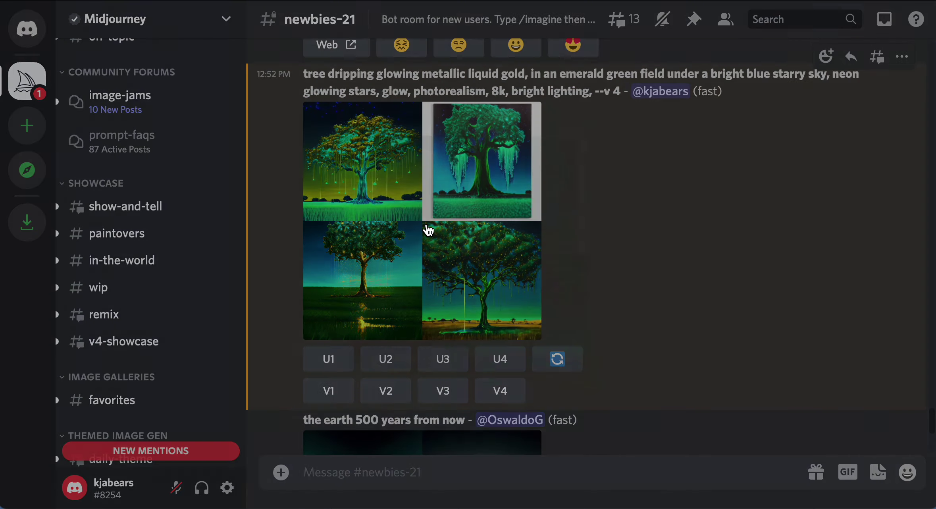
left_click(428, 229)
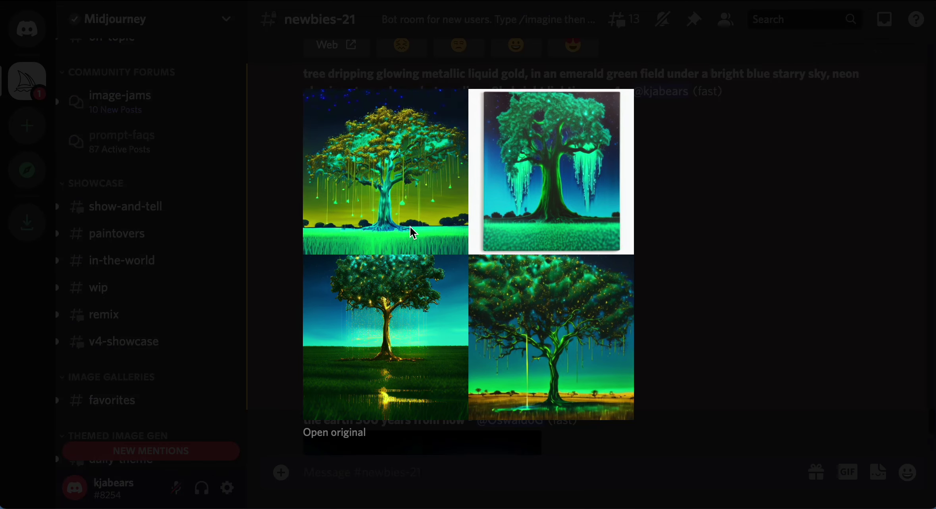
left_click(759, 238)
left_click(337, 359)
Request V4 variations of the tree grid and follow the upscale job until it reaches 100%
left_click(498, 391)
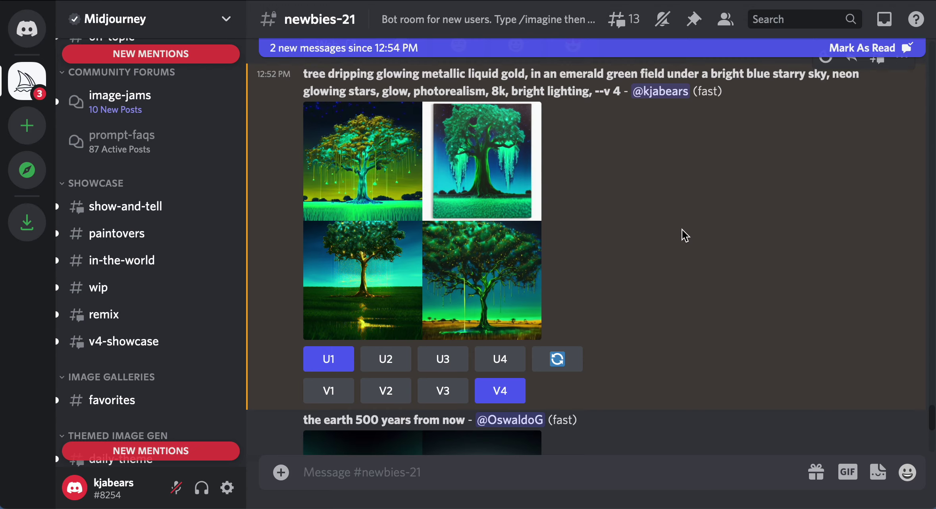
scroll(685, 236, "down", 15)
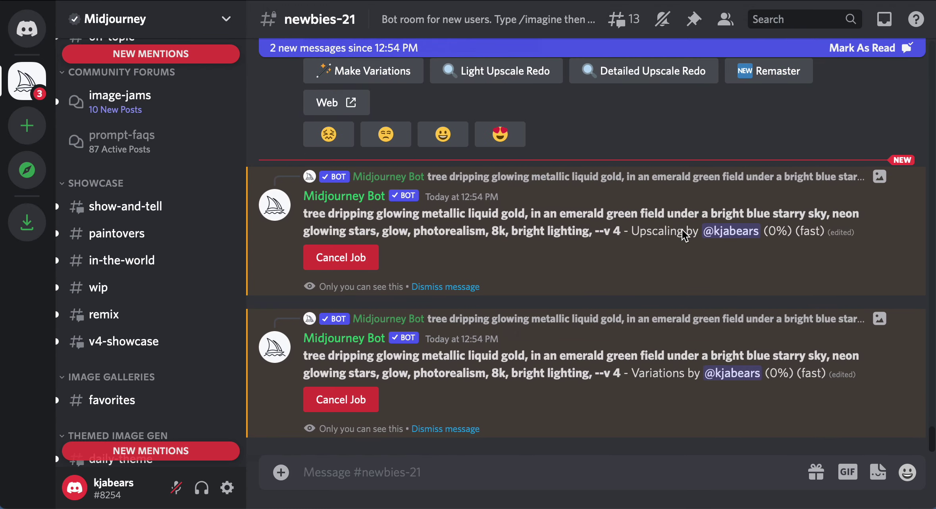
scroll(683, 230, "up", 15)
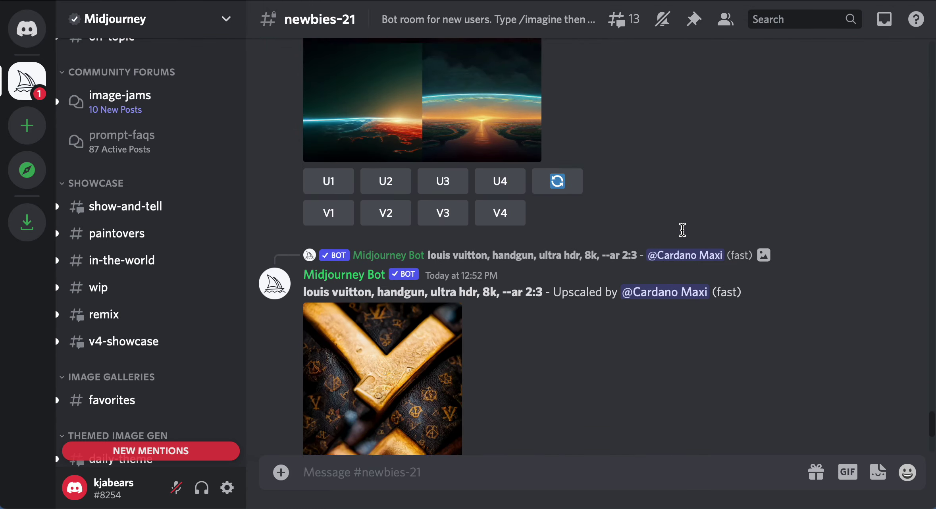
scroll(682, 229, "up", 6)
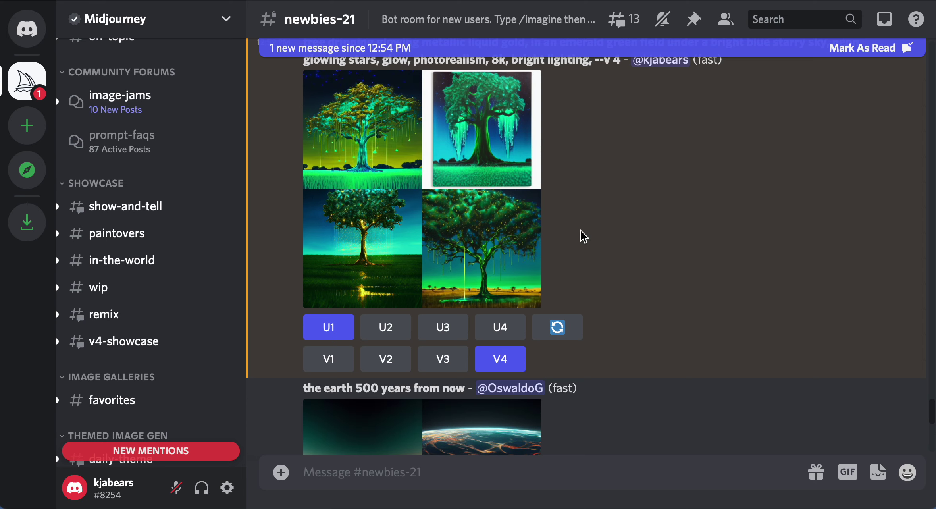
scroll(584, 236, "down", 20)
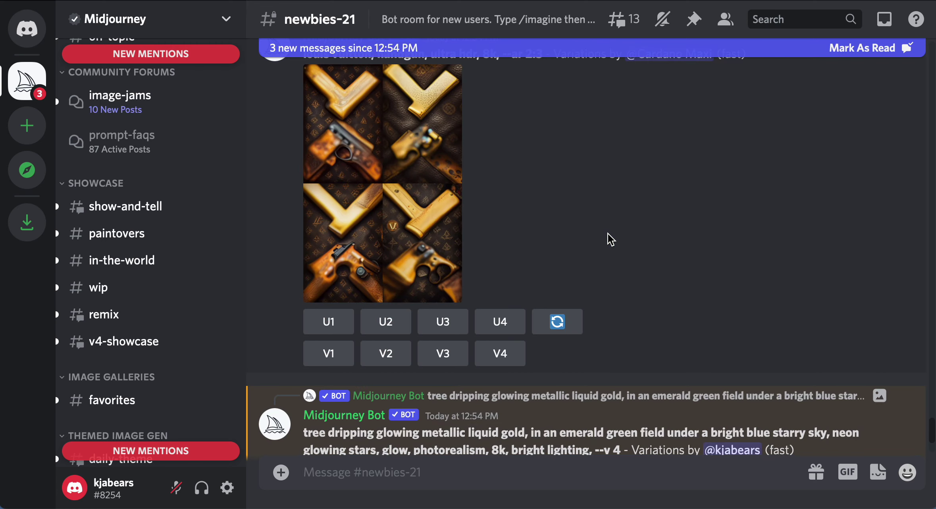
scroll(611, 240, "up", 10)
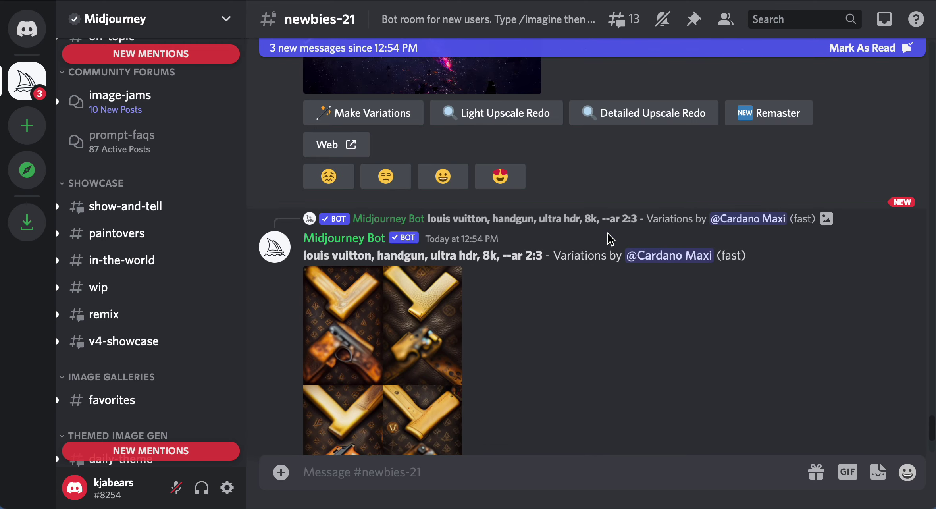
scroll(611, 240, "up", 3)
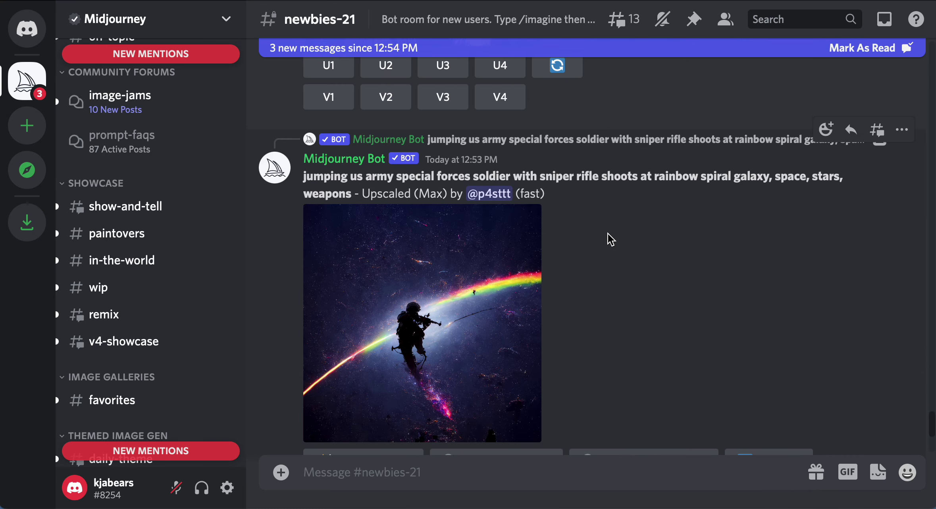